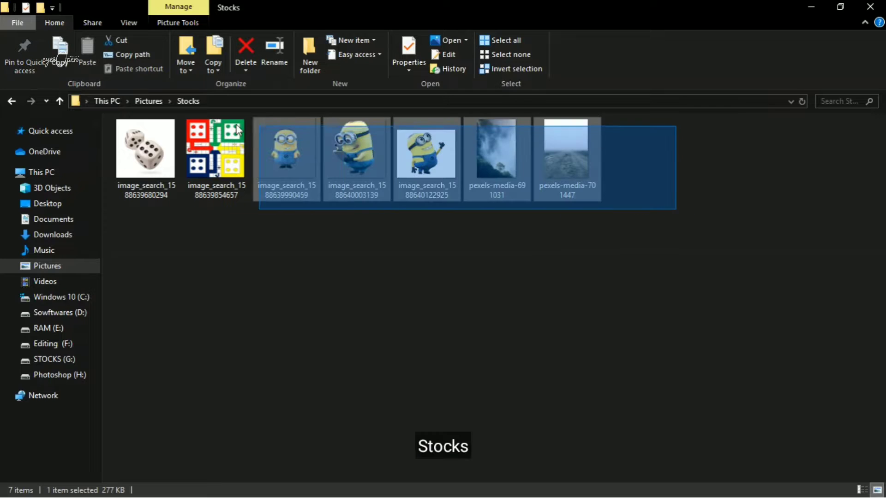
# - Select and deselect the seven stock images in Stocks, then start naming the new document
pyautogui.moveTo(677, 206); pyautogui.dragTo(111, 117)
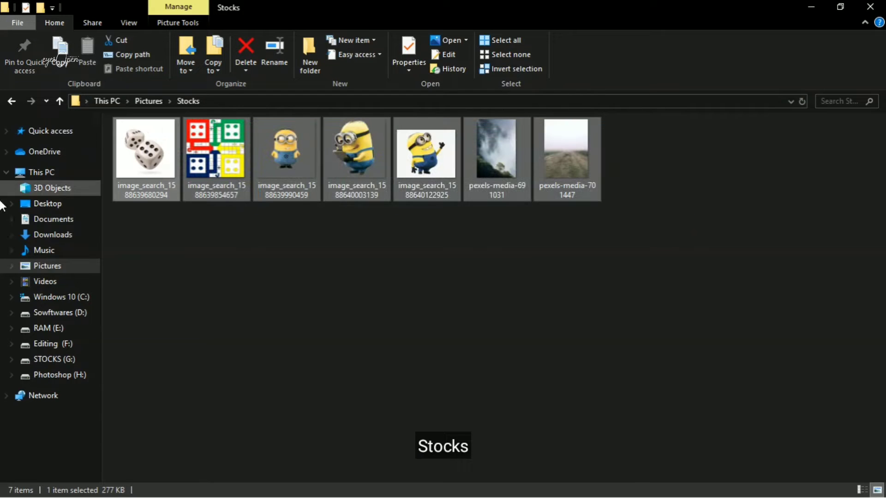
pyautogui.click(484, 374)
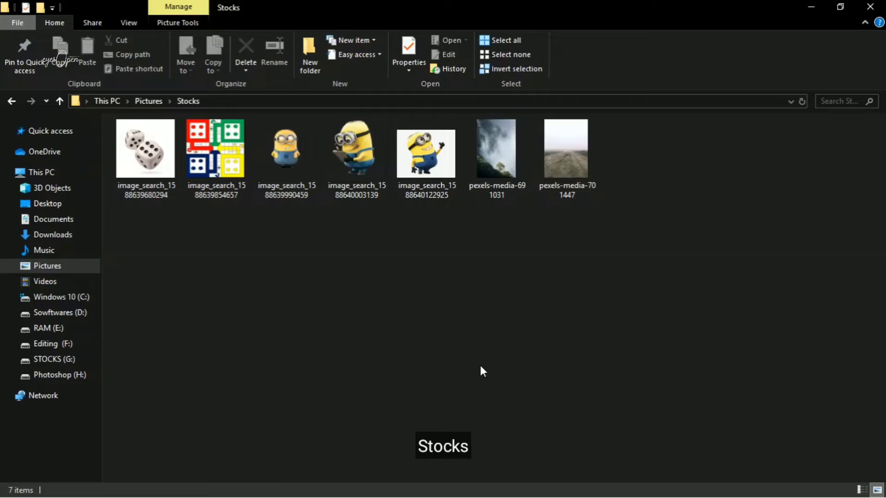
pyautogui.write('Ludo')
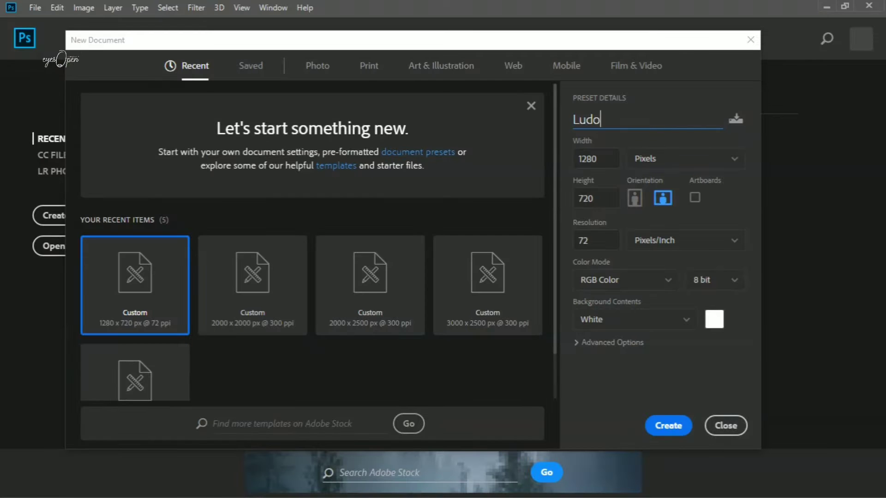
# - Create the Ludo document at 2500 px, 300 ppi with the sRGB IEC61966-2.1 profile
pyautogui.doubleClick(606, 160)
pyautogui.write('2000')
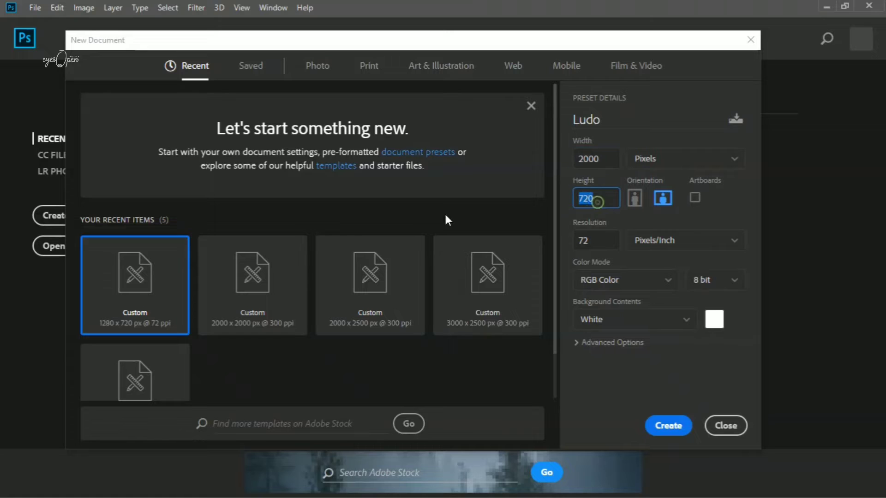
pyautogui.write('2500')
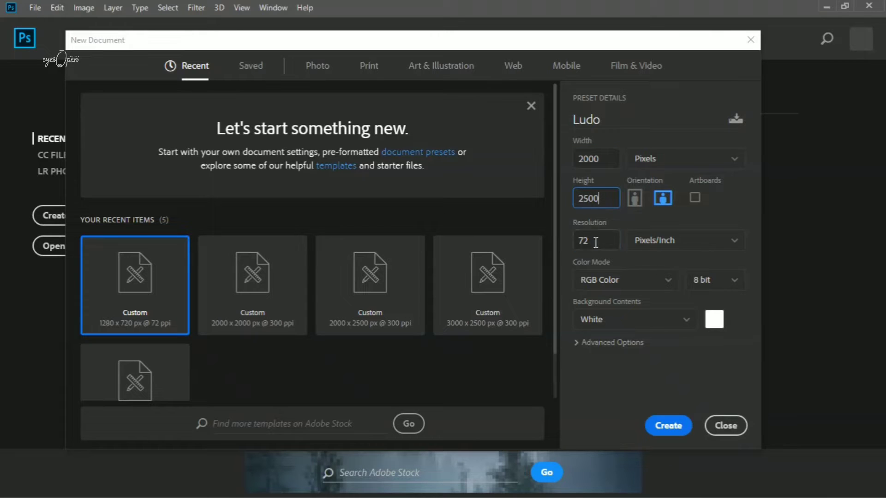
pyautogui.doubleClick(596, 240)
pyautogui.write('300')
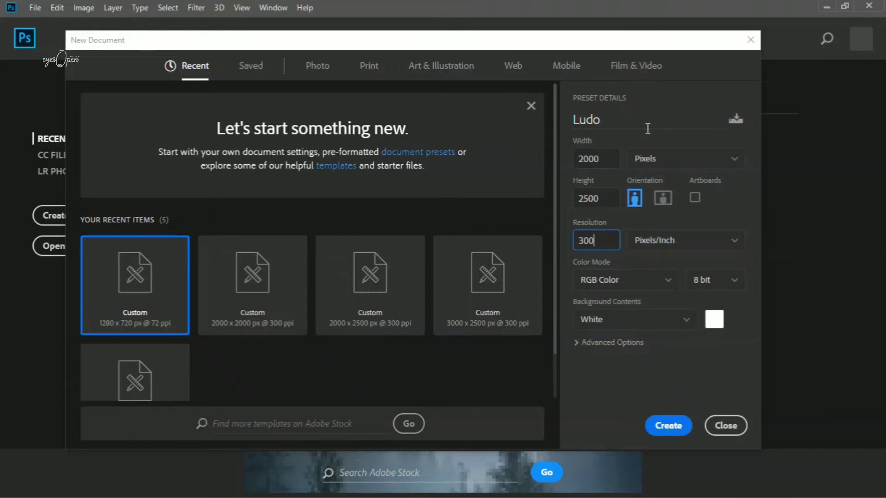
pyautogui.click(609, 342)
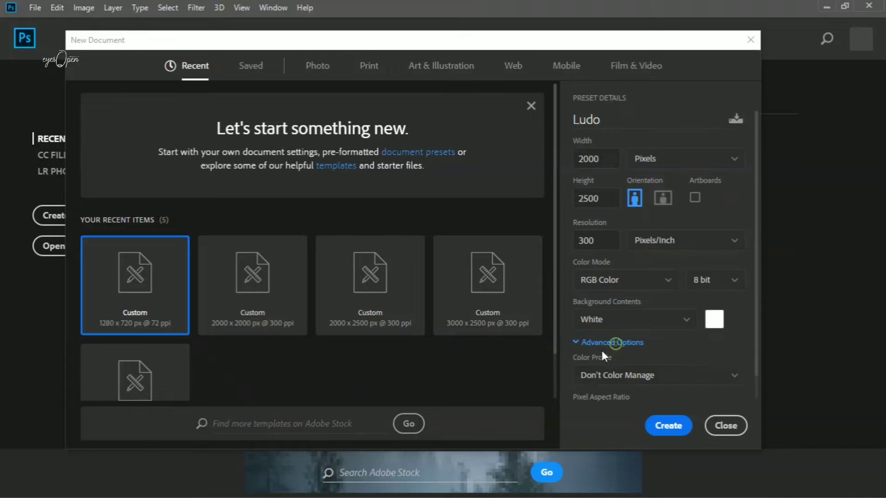
pyautogui.click(651, 386)
pyautogui.click(643, 153)
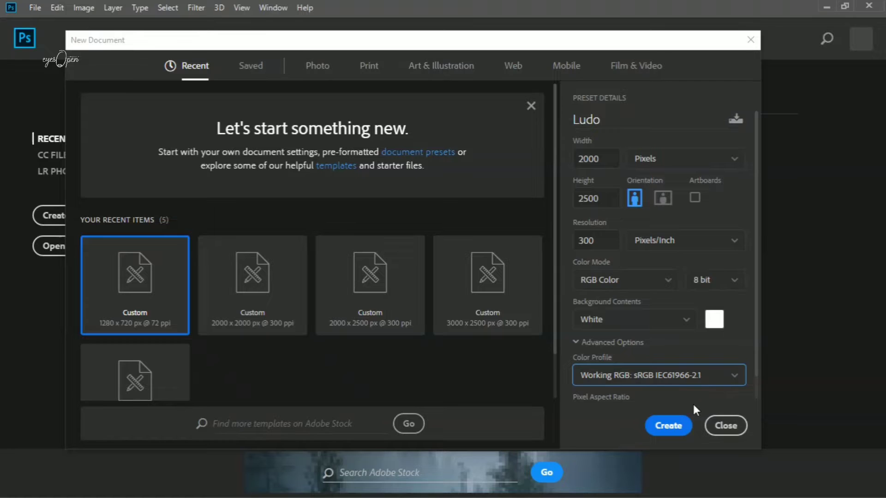
pyautogui.click(674, 425)
# - Make the canvas surround dark gray, go full screen, and save Ludo.psd in EDITZ 2020
pyautogui.rightClick(155, 187)
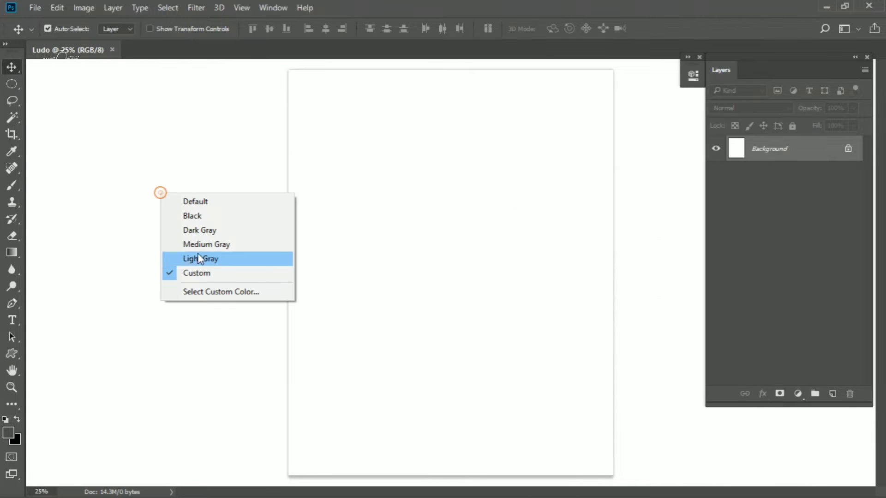
pyautogui.click(191, 229)
pyautogui.scroll(-2, 344, 269)
pyautogui.press('f')
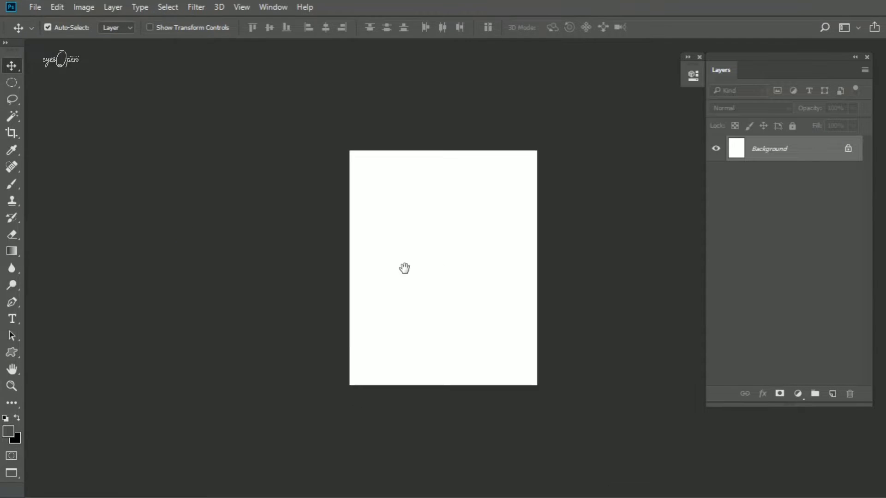
pyautogui.scroll(2, 340, 275)
pyautogui.scroll(-1, 359, 331)
pyautogui.moveTo(359, 331); pyautogui.dragTo(363, 335)
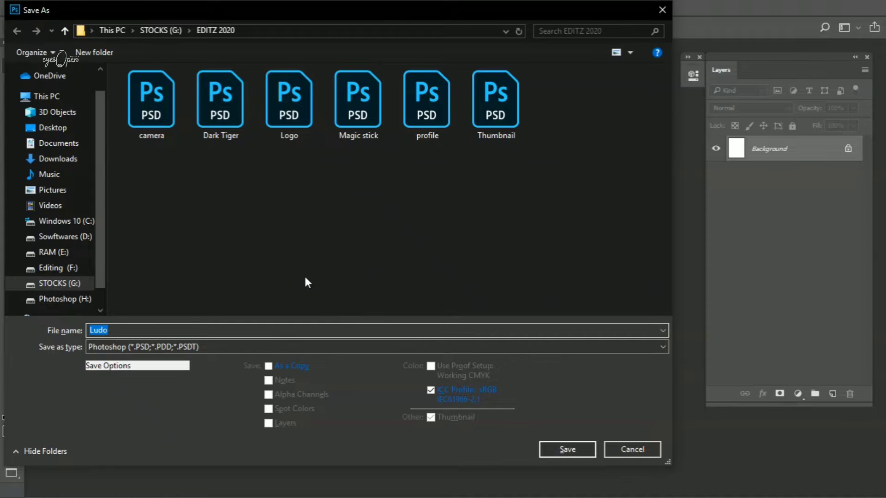
pyautogui.press('Return')
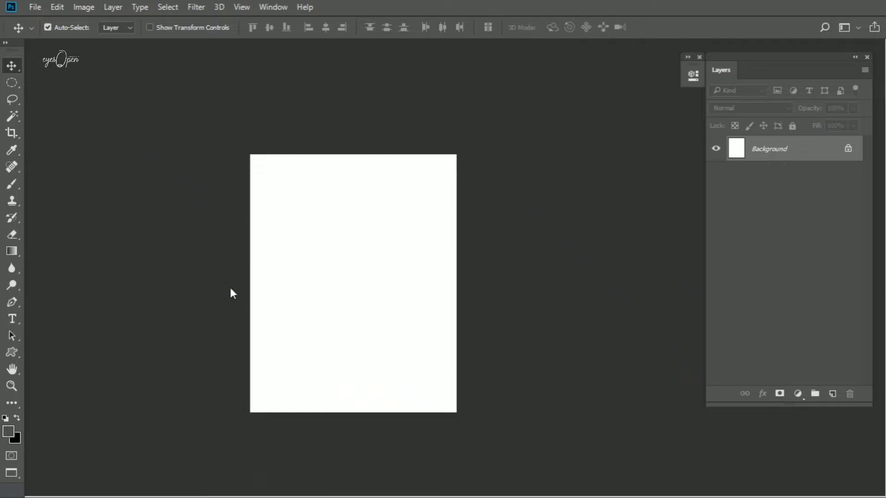
# - Commit the placement of each dragged-in stock image
pyautogui.press('Return')
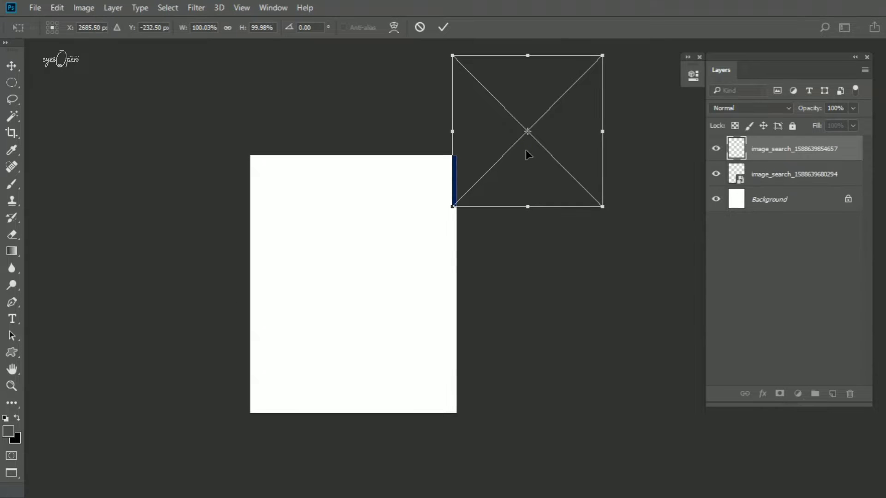
pyautogui.press('Return')
pyautogui.press('Return')
pyautogui.press('Return')
pyautogui.press('Return')
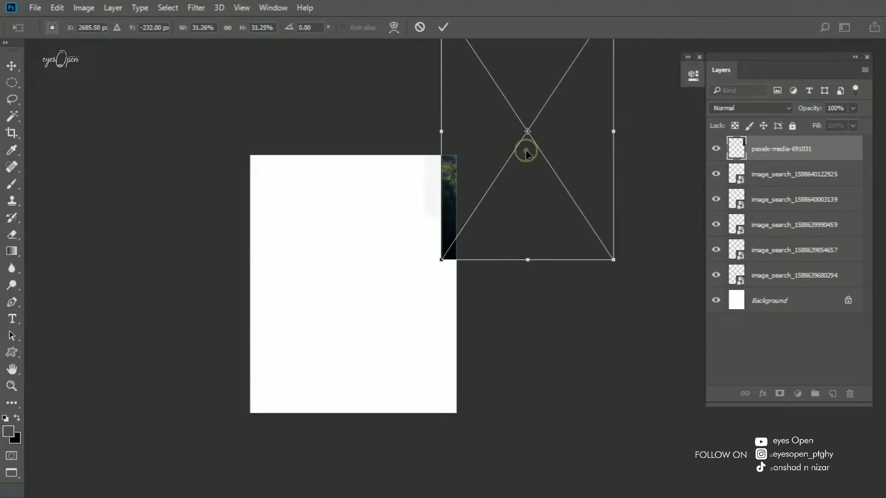
pyautogui.press('Return')
pyautogui.press('Return')
# - Group the seven image layers into Group 1 and select the pexels-media-701447 road layer
pyautogui.click(784, 300)
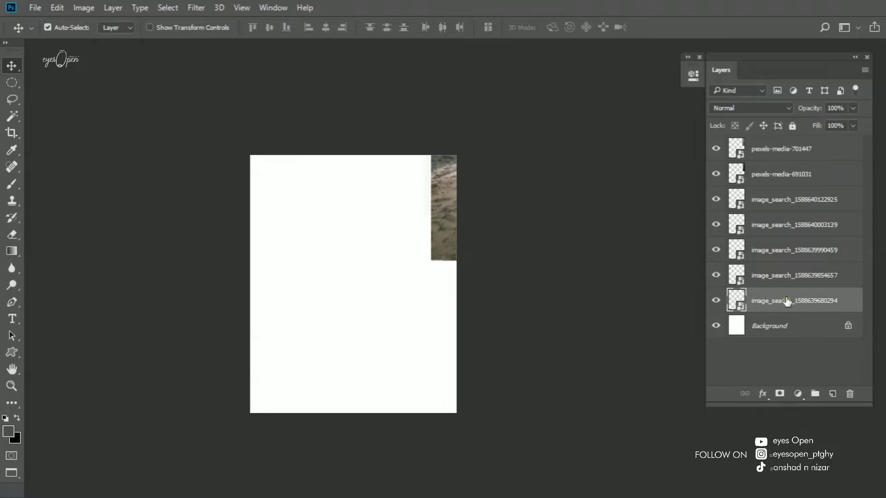
pyautogui.keyDown('shift'); pyautogui.click(787, 146); pyautogui.keyUp('shift')
pyautogui.click(815, 393)
pyautogui.click(730, 143)
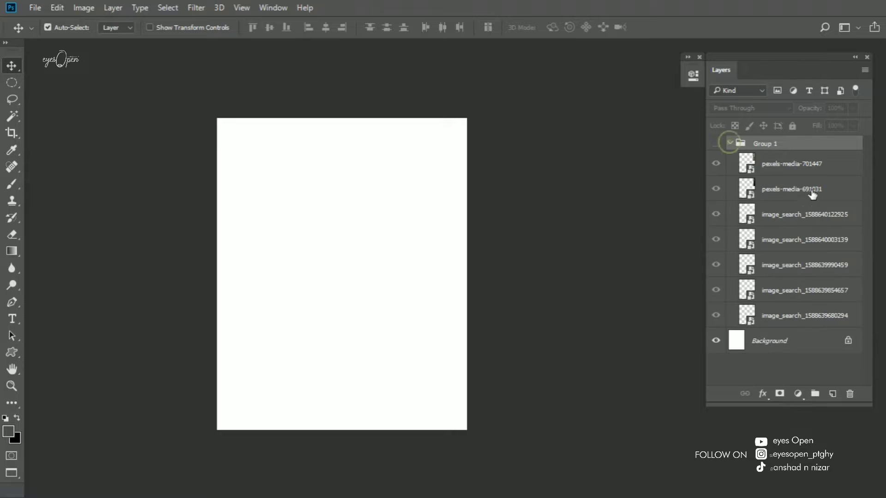
pyautogui.click(765, 174)
pyautogui.click(715, 143)
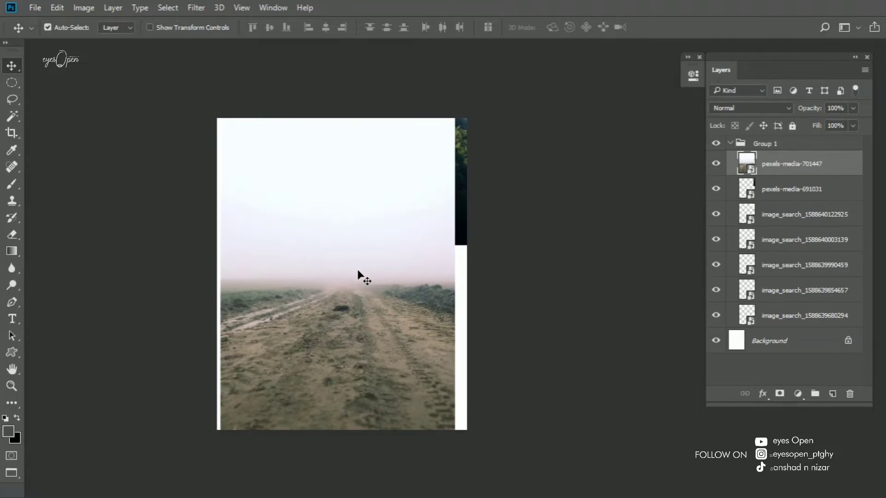
# - Move the misty road photo onto the canvas and scale it to cover the whole canvas
pyautogui.moveTo(306, 392)
pyautogui.mouseDown()
pyautogui.moveTo(451, 349)
pyautogui.moveTo(342, 352)
pyautogui.mouseUp()
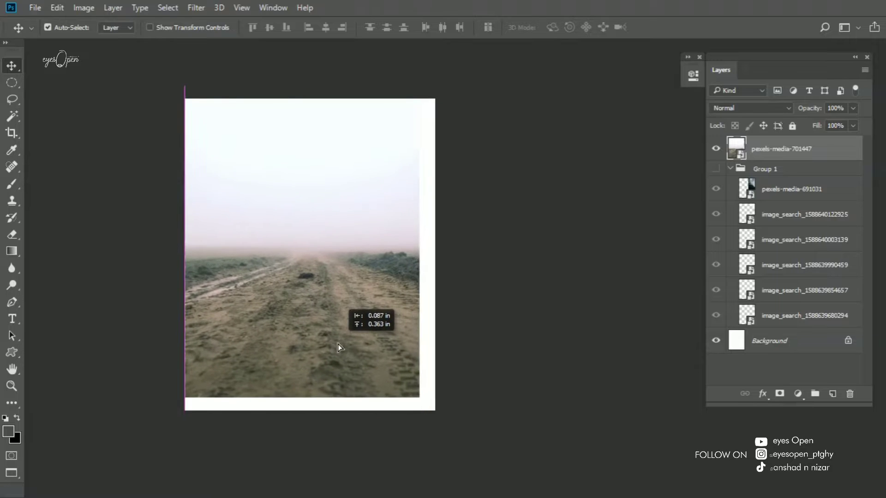
pyautogui.hotkey('ctrl', 't')
pyautogui.moveTo(419, 410)
pyautogui.mouseDown()
pyautogui.moveTo(391, 385)
pyautogui.moveTo(403, 397)
pyautogui.moveTo(355, 387)
pyautogui.mouseUp()
pyautogui.press('Return')
pyautogui.scroll(5, 303, 300)
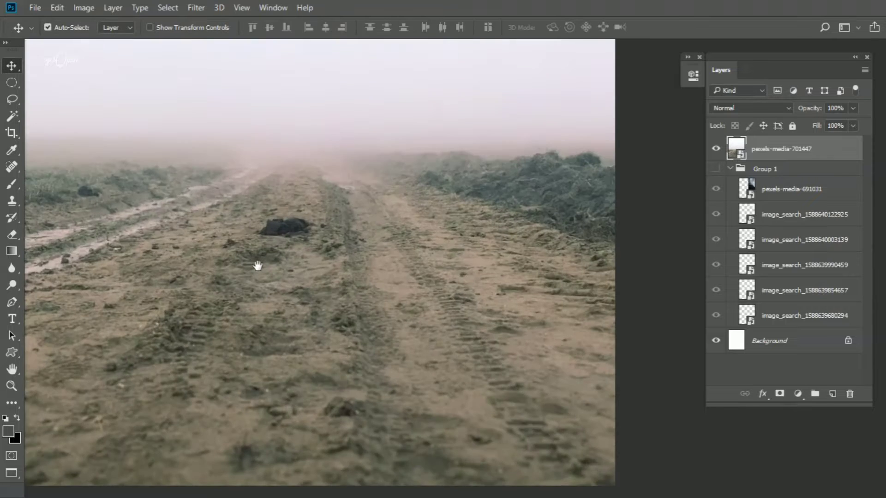
# - Rasterize the pexels-media-701447 road layer and pick the plain Lasso tool
pyautogui.press('s')
pyautogui.rightClick(800, 147)
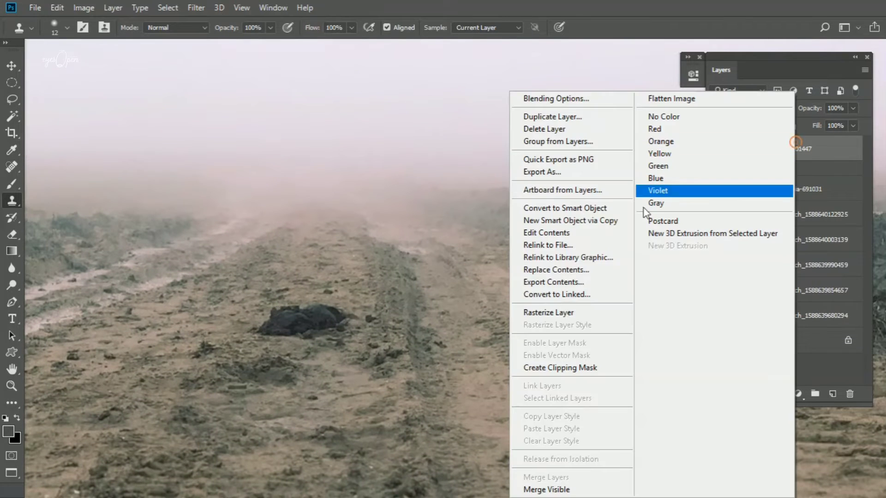
pyautogui.click(561, 312)
pyautogui.press('l')
pyautogui.scroll(2, 300, 270)
pyautogui.rightClick(12, 104)
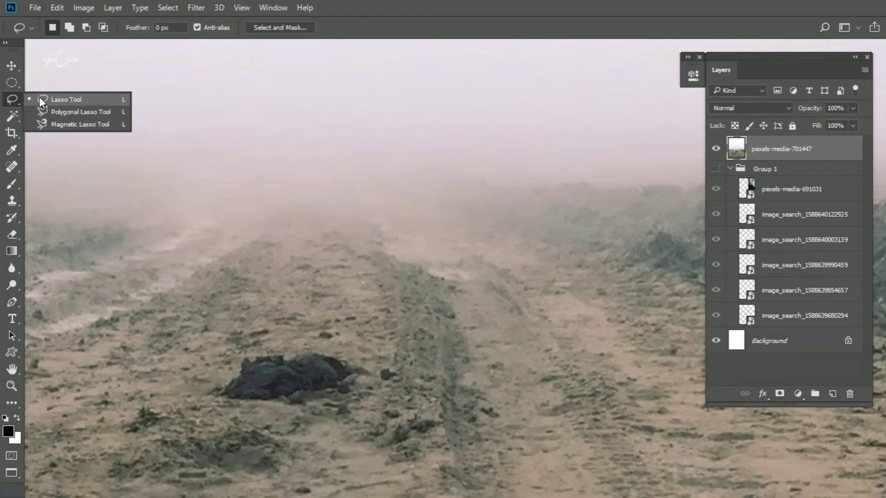
pyautogui.click(39, 97)
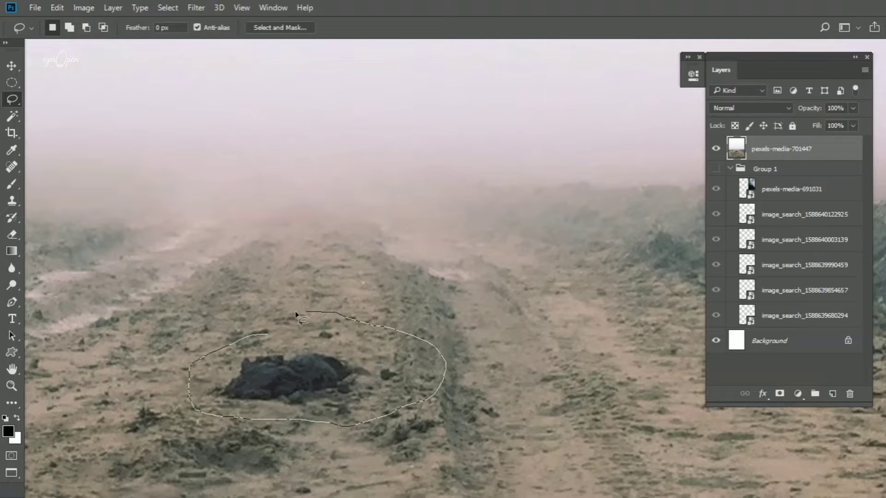
# - Lasso the dark rock on the road and remove it with Content-Aware fill
pyautogui.moveTo(296, 315); pyautogui.dragTo(266, 333)
pyautogui.hotkey('shift', 'BackSpace')
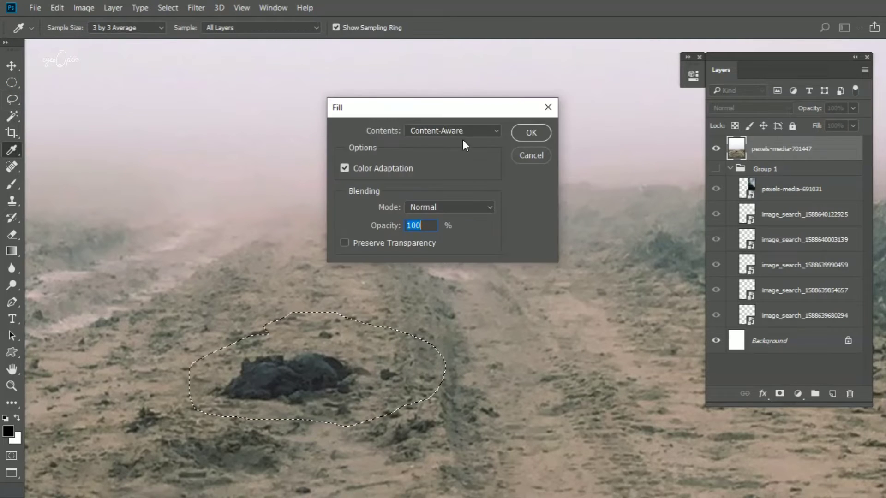
pyautogui.click(530, 133)
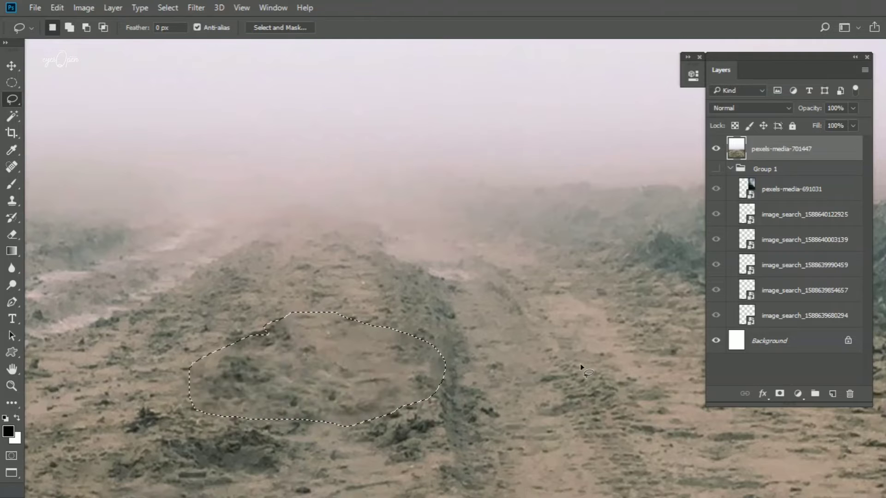
pyautogui.hotkey('ctrl', 'd')
pyautogui.hotkey('ctrl', '0')
pyautogui.scroll(2, 381, 382)
pyautogui.scroll(1, 380, 382)
# - Clean a second small road patch with Content-Aware fill
pyautogui.moveTo(346, 390); pyautogui.dragTo(379, 367)
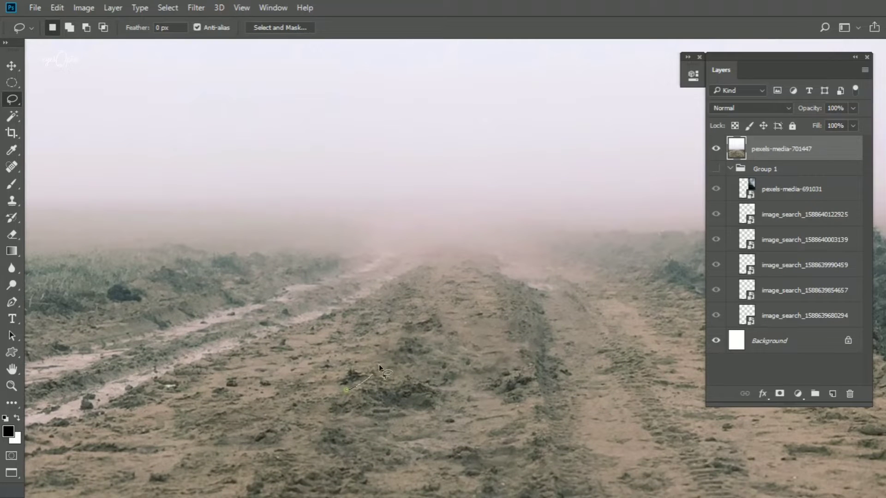
pyautogui.hotkey('shift', 'BackSpace')
pyautogui.press('Return')
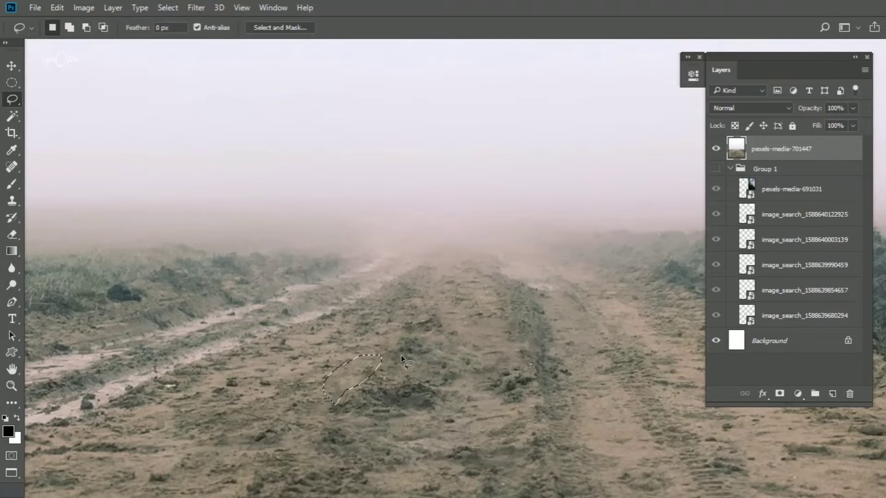
pyautogui.hotkey('ctrl', 'd')
pyautogui.scroll(-1, 364, 361)
pyautogui.scroll(-3, 364, 361)
pyautogui.scroll(3, 390, 368)
pyautogui.scroll(-3, 385, 306)
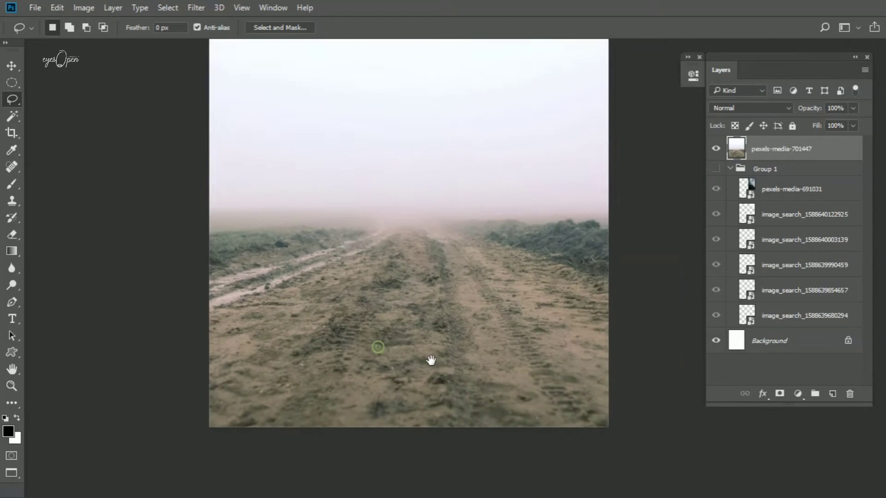
pyautogui.scroll(-1, 429, 362)
pyautogui.press('v')
pyautogui.moveTo(346, 391); pyautogui.dragTo(340, 392)
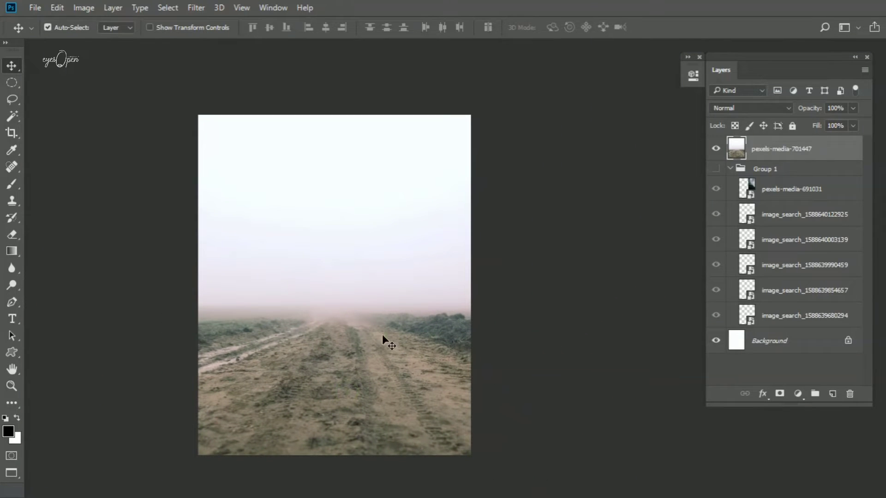
# - Add a layer mask to the road photo and fade its sky to white with gradients
pyautogui.click(780, 395)
pyautogui.press('x')
pyautogui.press('g')
pyautogui.scroll(1, 295, 187)
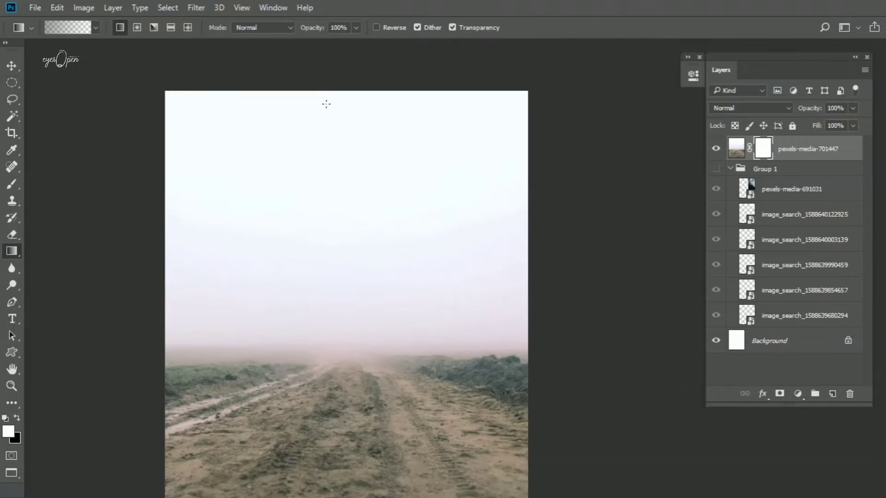
pyautogui.moveTo(339, 390); pyautogui.dragTo(330, 405)
pyautogui.moveTo(314, 307); pyautogui.dragTo(315, 395)
pyautogui.moveTo(330, 330); pyautogui.dragTo(330, 382)
pyautogui.scroll(-1, 372, 341)
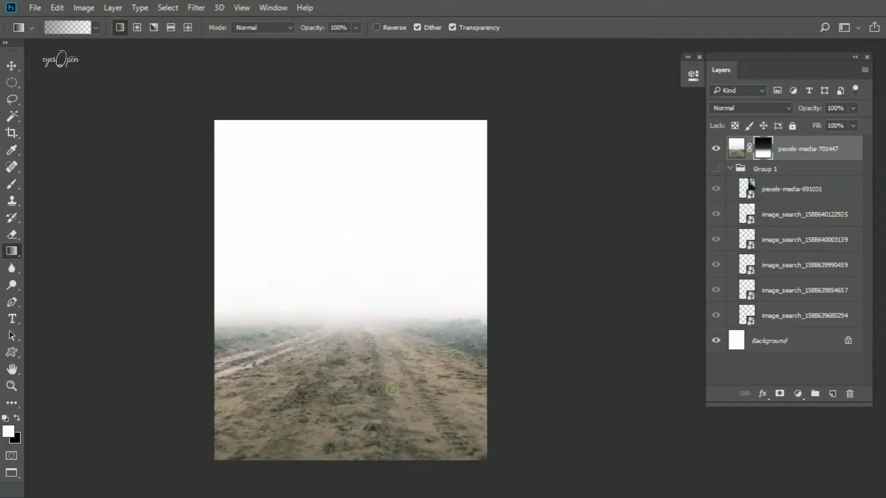
pyautogui.scroll(-1, 371, 340)
# - Reset colours to default and select Group 1 in the Layers panel
pyautogui.press('x')
pyautogui.press('v')
pyautogui.click(787, 341)
pyautogui.click(766, 169)
# - Add a Solid Color fill sampled from the road (#6c6b60) and move it above Group 1
pyautogui.click(797, 394)
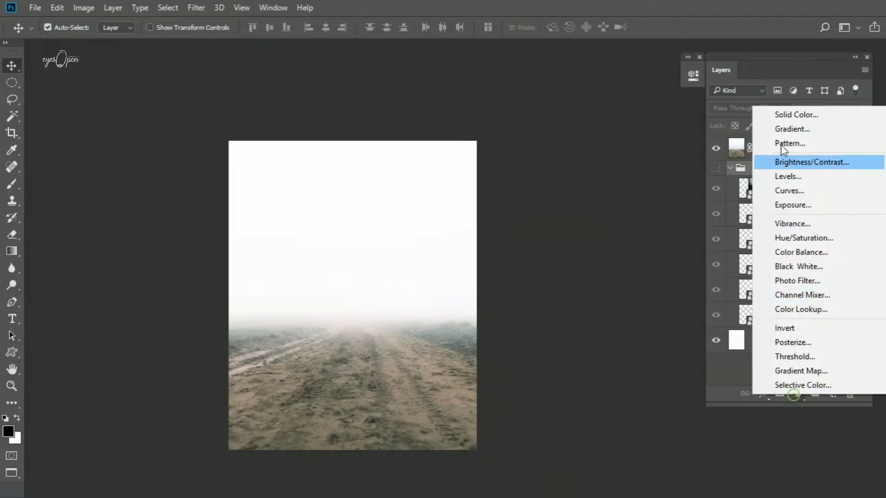
pyautogui.click(738, 83)
pyautogui.moveTo(353, 368); pyautogui.dragTo(342, 362)
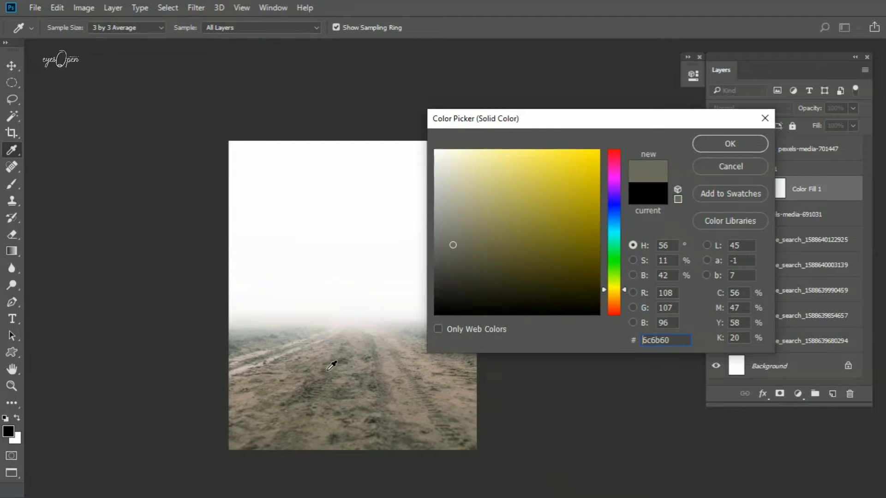
pyautogui.press('Return')
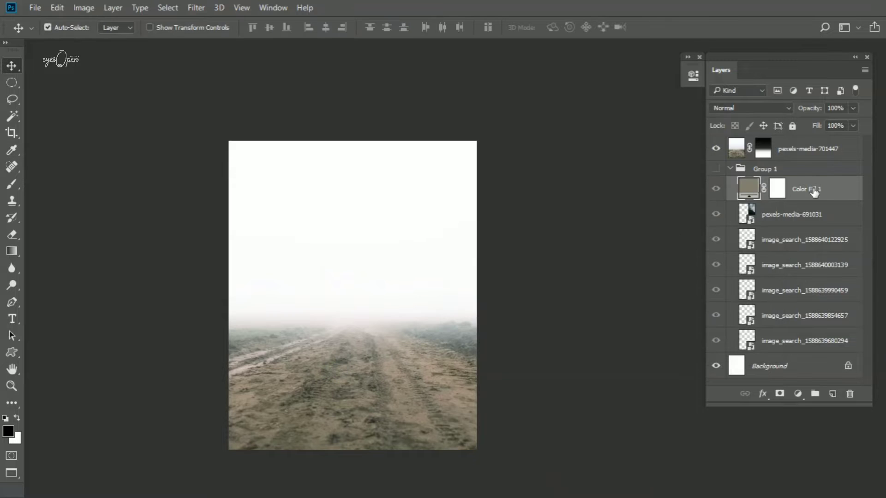
pyautogui.moveTo(814, 192); pyautogui.dragTo(814, 161)
# - Redraw the road photo's mask gradient at the horizon with two vertical drags
pyautogui.scroll(-2, 376, 356)
pyautogui.scroll(3, 347, 296)
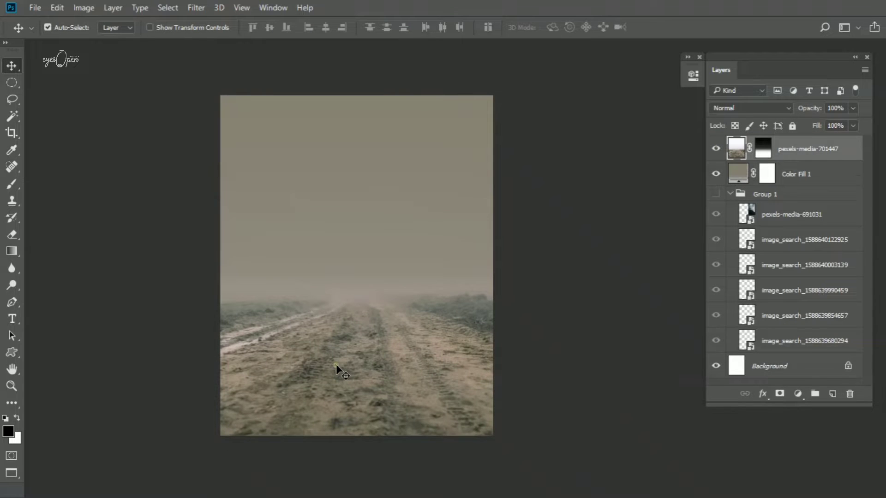
pyautogui.scroll(1, 336, 363)
pyautogui.press('x')
pyautogui.press('g')
pyautogui.moveTo(277, 287); pyautogui.dragTo(276, 312)
pyautogui.moveTo(400, 276); pyautogui.dragTo(402, 329)
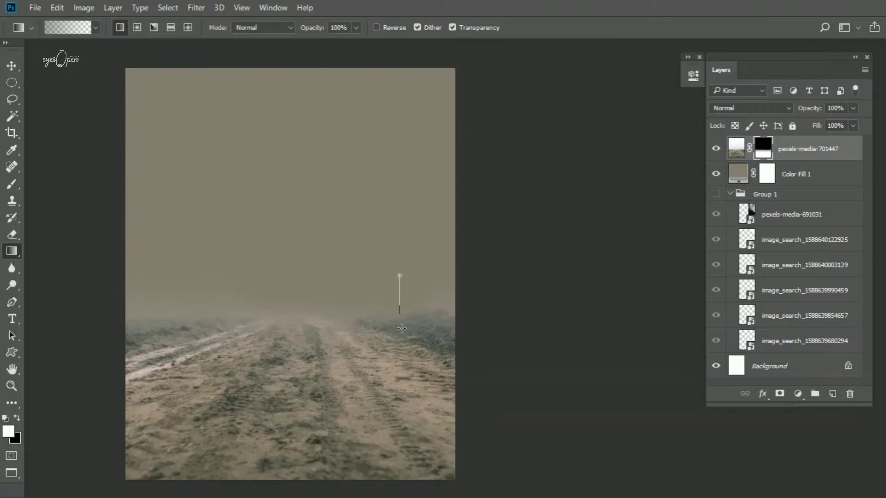
pyautogui.scroll(1, 401, 328)
# - Restore black as the foreground colour and make Group 1 visible again
pyautogui.press('v')
pyautogui.scroll(-3, 348, 395)
pyautogui.scroll(1, 415, 390)
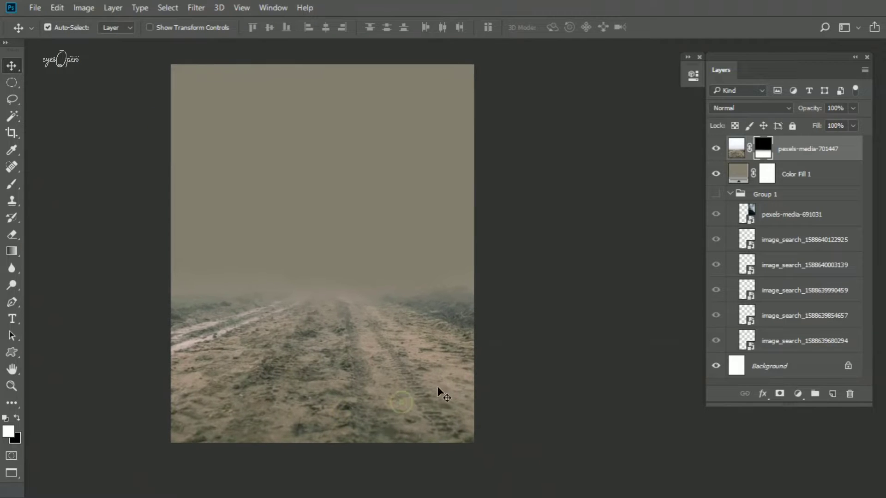
pyautogui.scroll(1, 441, 394)
pyautogui.press('x')
pyautogui.click(716, 194)
# - Scale down the pexels-media-691031 hillside photo and move it above Color Fill 1
pyautogui.click(749, 216)
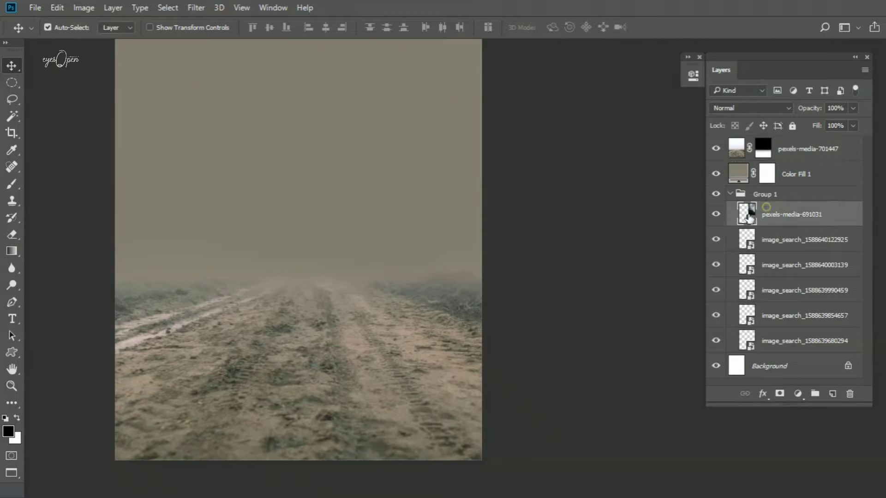
pyautogui.hotkey('ctrl', 't')
pyautogui.moveTo(474, 300); pyautogui.dragTo(375, 389)
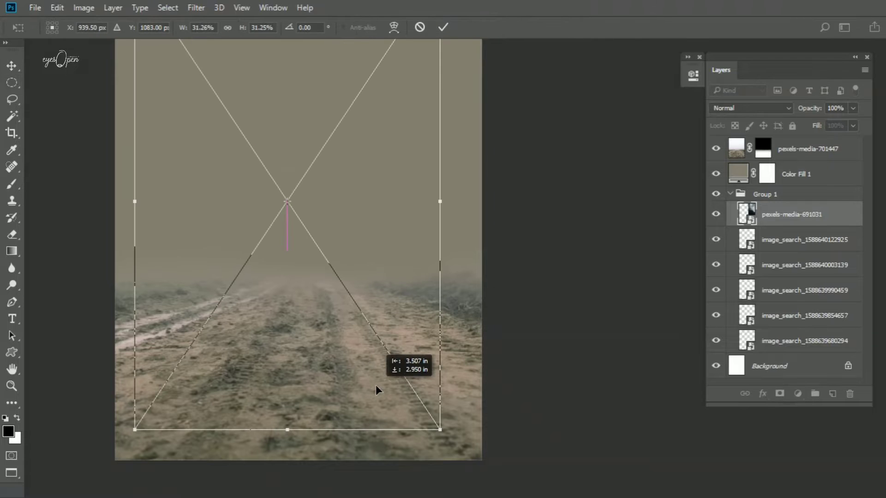
pyautogui.press('Return')
pyautogui.moveTo(784, 214); pyautogui.dragTo(793, 161)
# - Shrink and reposition the hillside photo so it fills the sky and meets the road
pyautogui.scroll(-2, 268, 272)
pyautogui.hotkey('ctrl', 't')
pyautogui.moveTo(337, 251)
pyautogui.mouseDown()
pyautogui.moveTo(322, 185)
pyautogui.moveTo(334, 200)
pyautogui.mouseUp()
pyautogui.moveTo(367, 28); pyautogui.dragTo(352, 94)
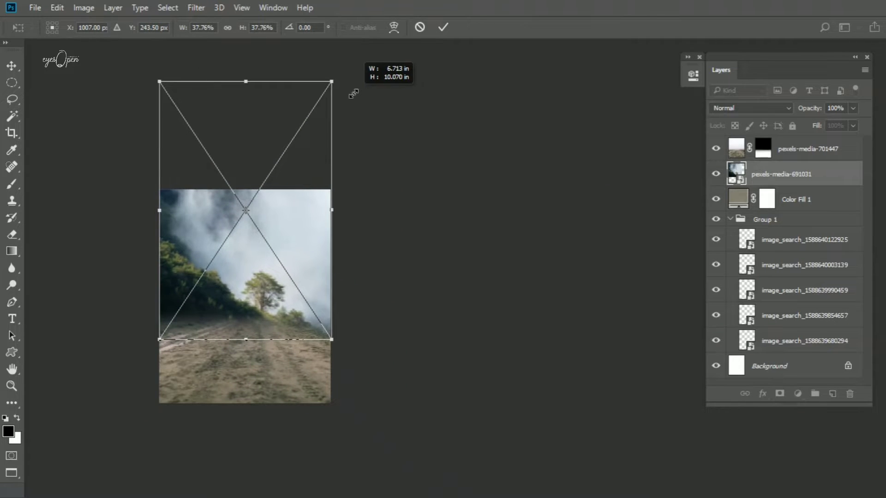
pyautogui.moveTo(284, 281)
pyautogui.mouseDown()
pyautogui.moveTo(403, 271)
pyautogui.moveTo(402, 252)
pyautogui.mouseUp()
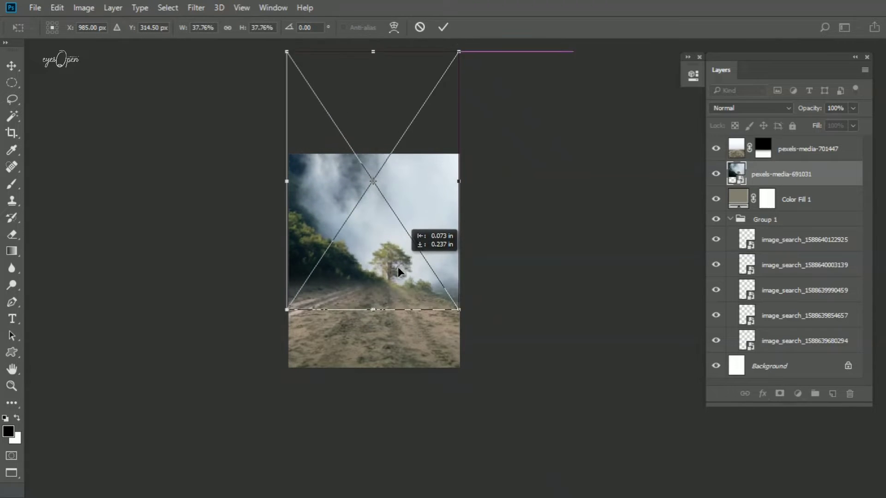
pyautogui.scroll(3, 415, 252)
pyautogui.moveTo(362, 302); pyautogui.dragTo(339, 329)
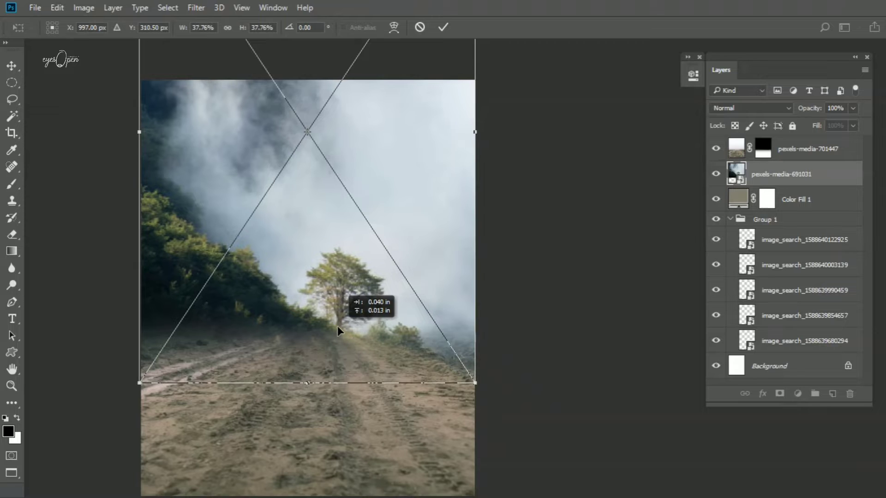
pyautogui.press('Return')
# - Lower the road photo slightly beneath the hillside
pyautogui.scroll(-1, 339, 330)
pyautogui.moveTo(302, 383); pyautogui.dragTo(305, 401)
pyautogui.scroll(1, 305, 351)
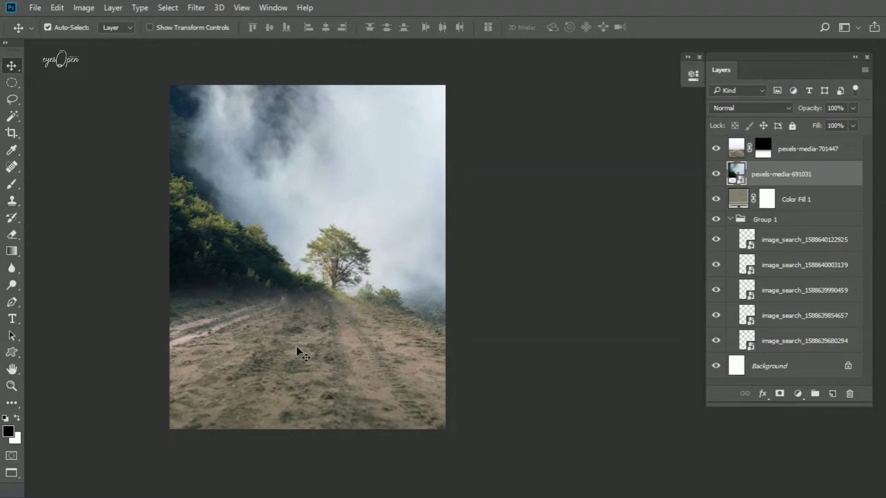
pyautogui.moveTo(295, 353)
pyautogui.mouseDown()
pyautogui.moveTo(292, 374)
pyautogui.moveTo(336, 370)
pyautogui.mouseUp()
# - Squash the road photo to about 92% height with a Perspective transform from the top edge
pyautogui.hotkey('ctrl', 't')
pyautogui.rightClick(287, 198)
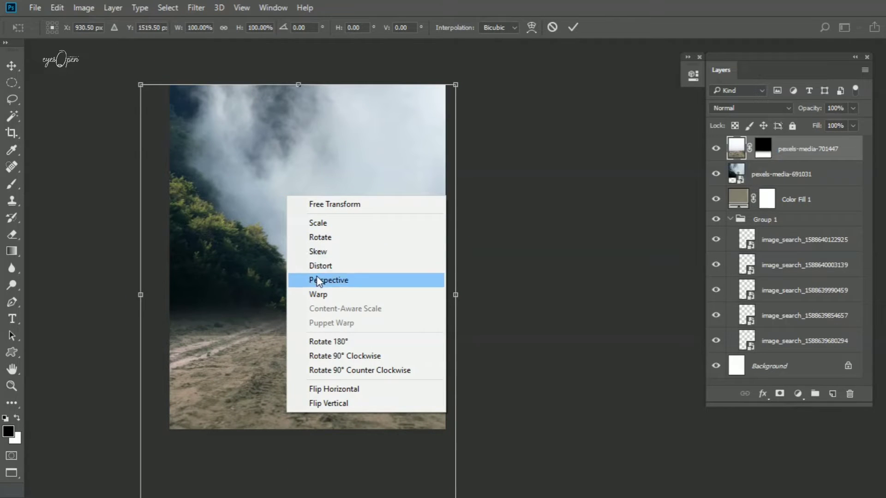
pyautogui.click(331, 264)
pyautogui.moveTo(297, 91); pyautogui.dragTo(298, 106)
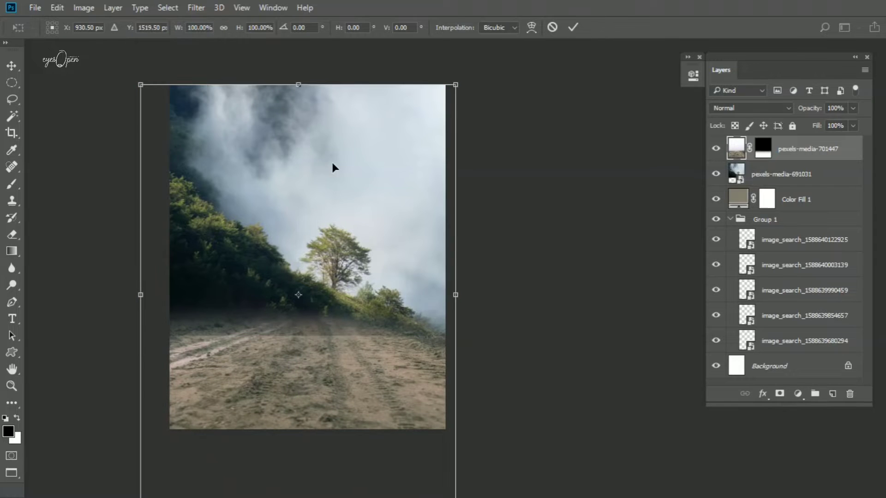
pyautogui.moveTo(300, 85); pyautogui.dragTo(299, 123)
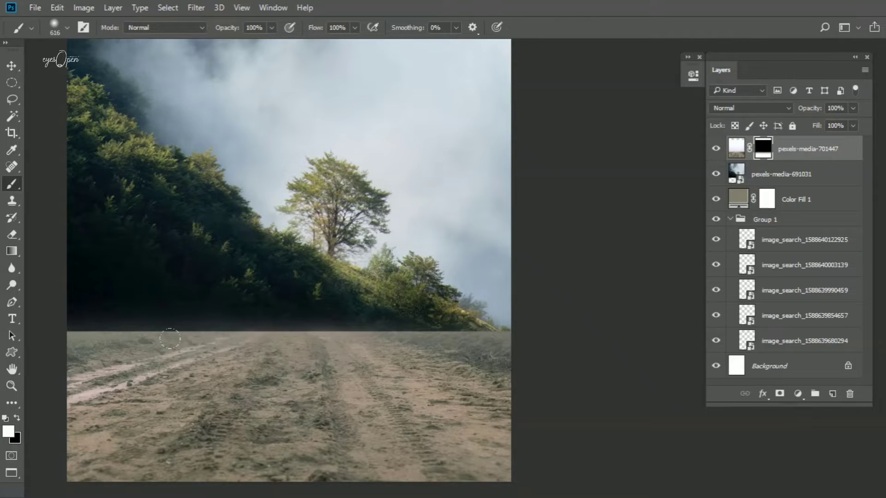
# - Paint a soft haze on the road mask along the horizon and hedge line with a 110 px brush
pyautogui.moveTo(133, 324); pyautogui.dragTo(498, 325)
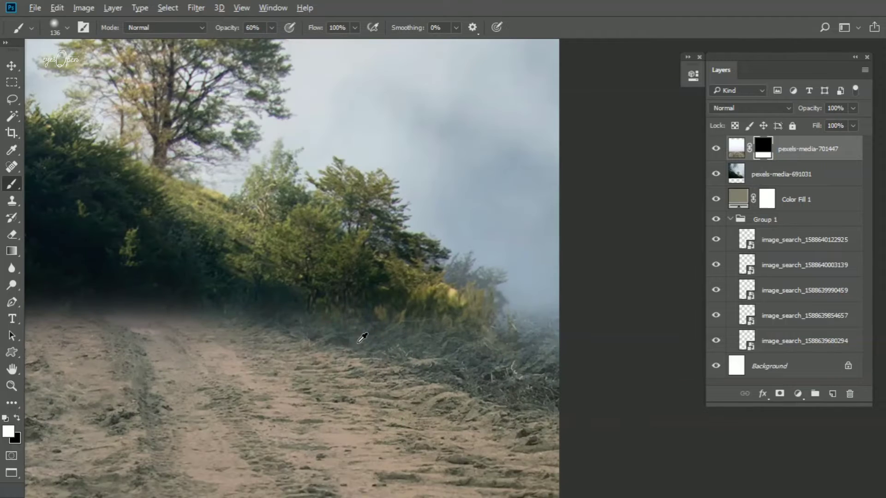
pyautogui.keyDown('alt'); pyautogui.rightClick(362, 339); pyautogui.keyUp('alt')
pyautogui.moveTo(291, 296); pyautogui.dragTo(445, 325)
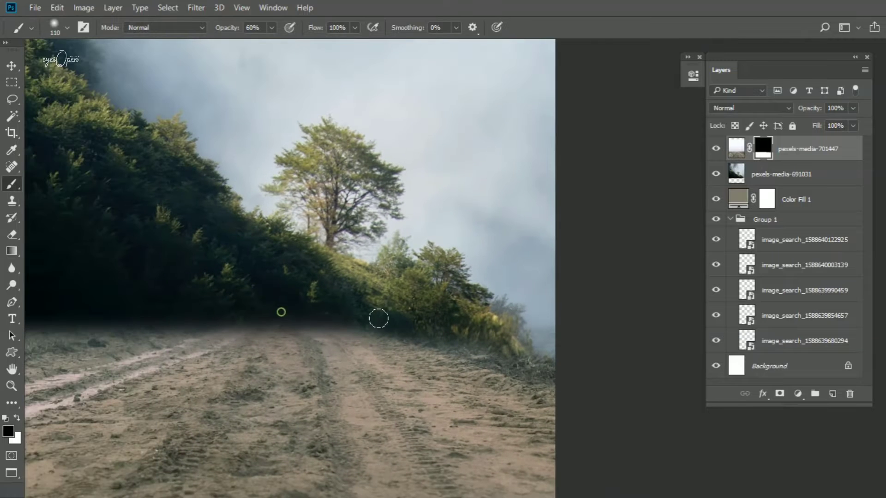
# - Return to the Brush tool and browse the existing brush presets
pyautogui.press('v')
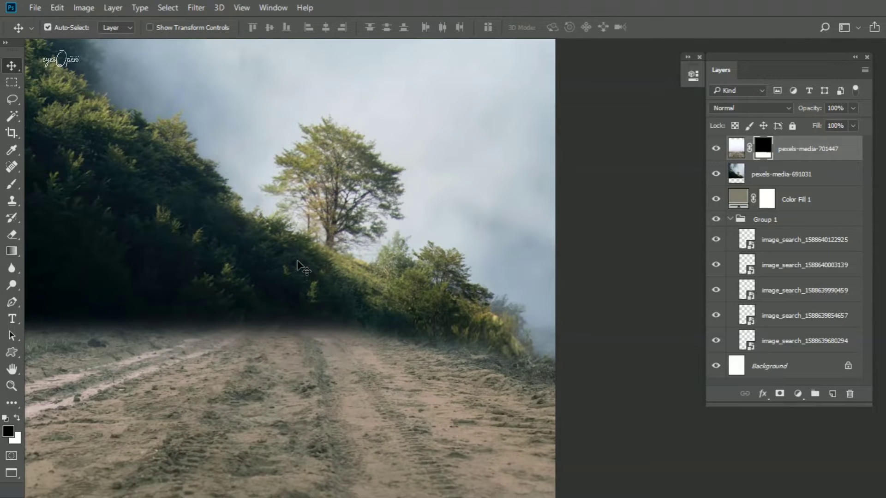
pyautogui.press('b')
pyautogui.rightClick(295, 251)
pyautogui.scroll(-2, 369, 396)
pyautogui.scroll(-2, 369, 397)
pyautogui.scroll(-2, 369, 397)
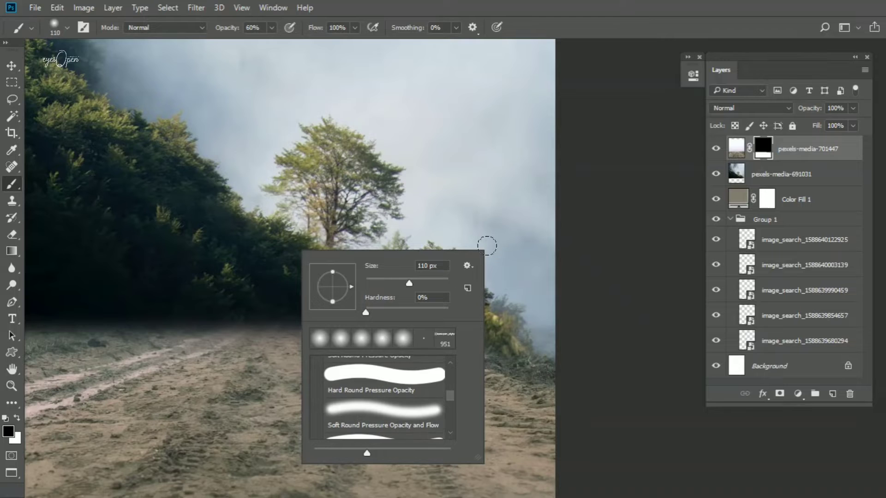
pyautogui.scroll(-2, 374, 404)
pyautogui.scroll(-2, 374, 404)
pyautogui.scroll(-2, 373, 404)
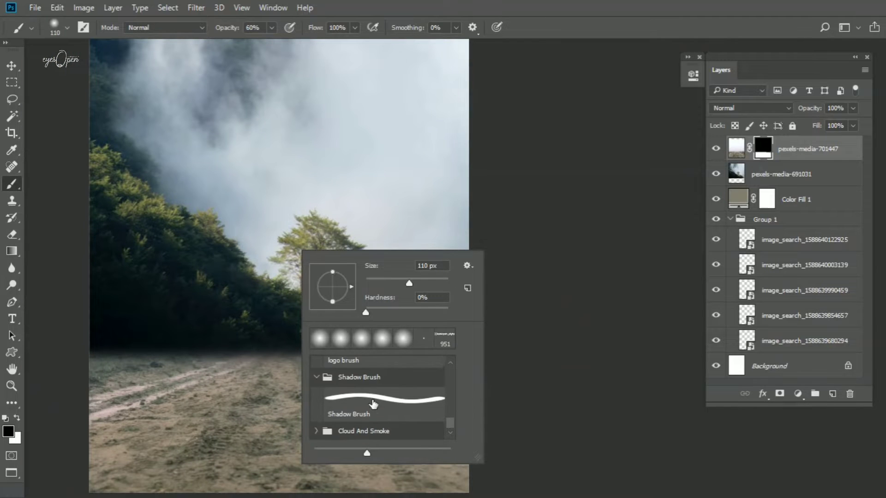
pyautogui.scroll(1, 374, 404)
pyautogui.scroll(2, 374, 404)
pyautogui.scroll(2, 373, 404)
pyautogui.scroll(2, 372, 402)
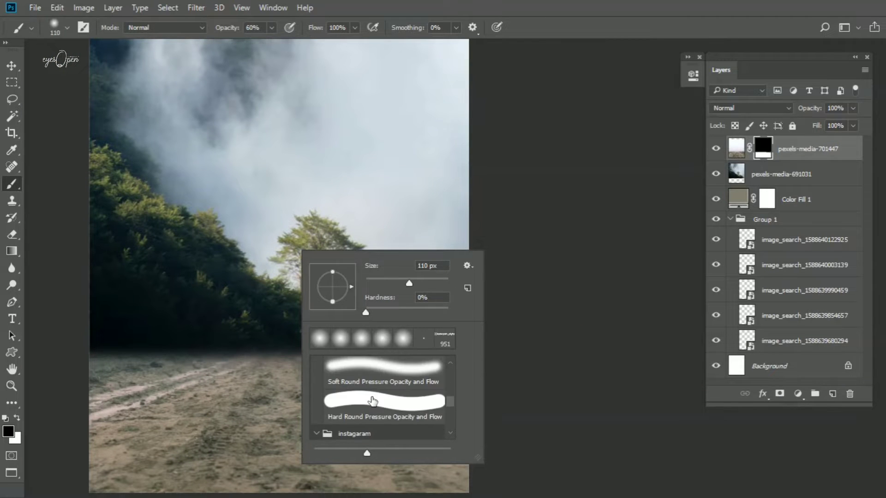
pyautogui.scroll(1, 372, 402)
pyautogui.scroll(1, 373, 402)
pyautogui.scroll(-2, 373, 402)
# - Import the Cloud And Smoke.abr brush file
pyautogui.click(467, 266)
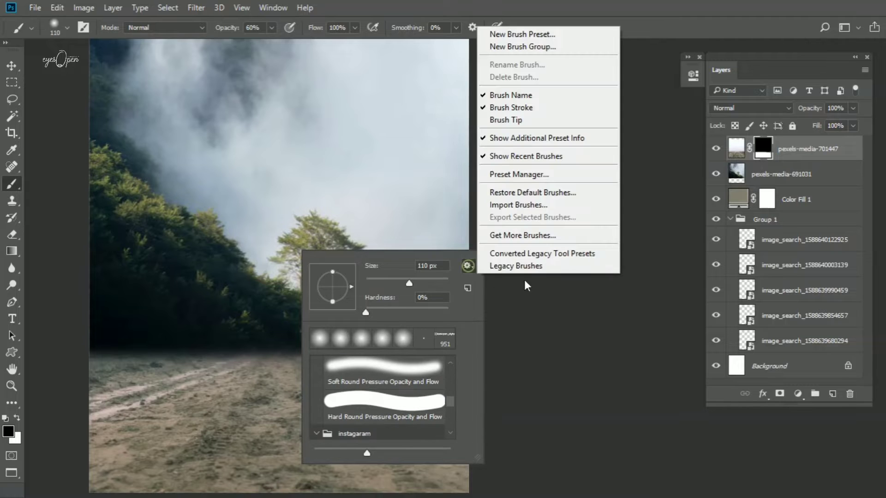
pyautogui.click(526, 206)
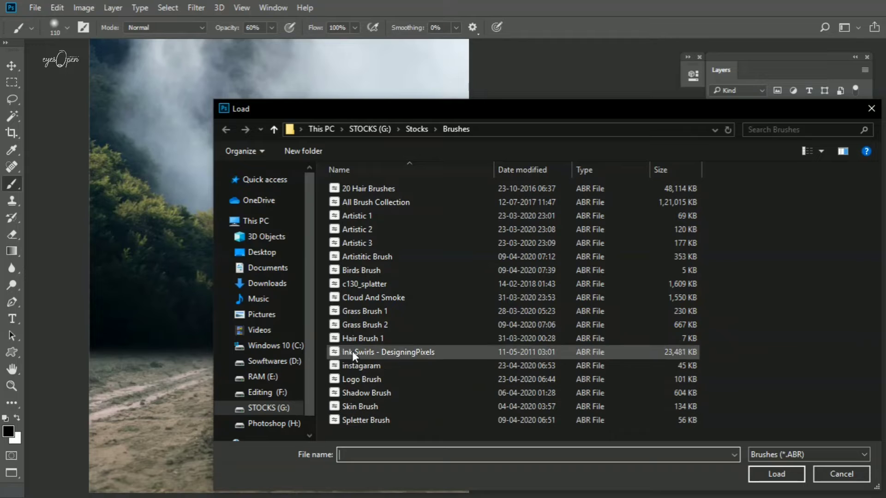
pyautogui.click(374, 298)
pyautogui.click(773, 474)
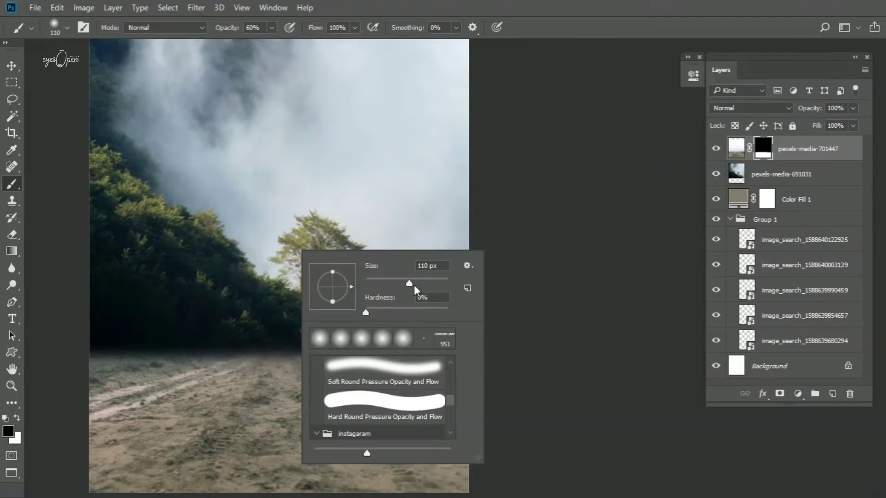
# - Expand the Cloud And Smoke folder and choose a 1222 px cloud brush
pyautogui.scroll(-3, 369, 396)
pyautogui.scroll(-5, 369, 401)
pyautogui.scroll(-3, 369, 409)
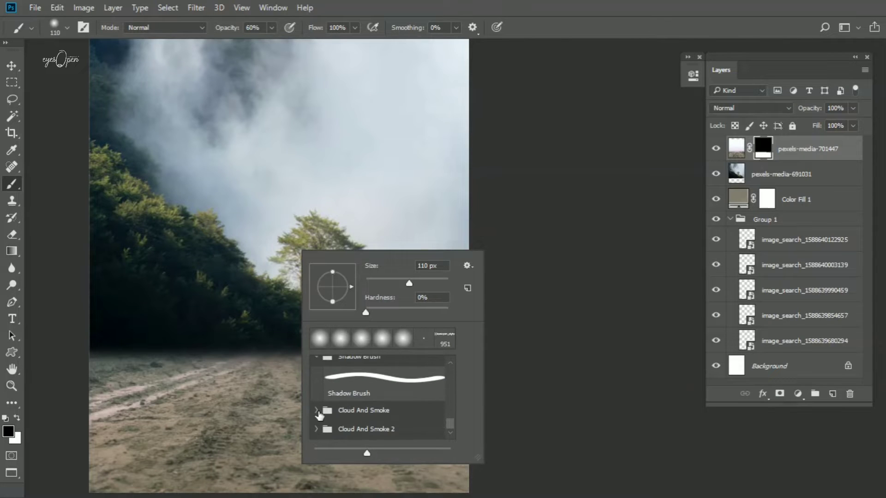
pyautogui.click(317, 411)
pyautogui.doubleClick(368, 423)
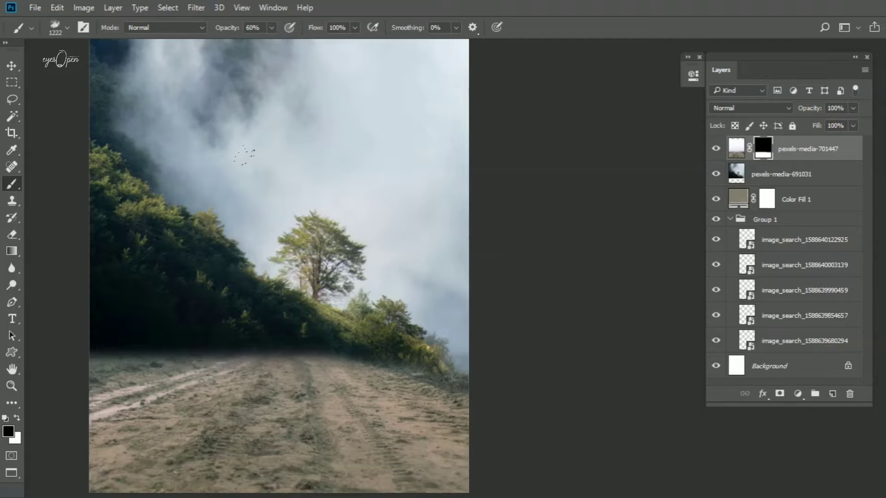
# - Switch to white and stamp a puff of cloud-brush mist beneath the treeline
pyautogui.scroll(2, 326, 373)
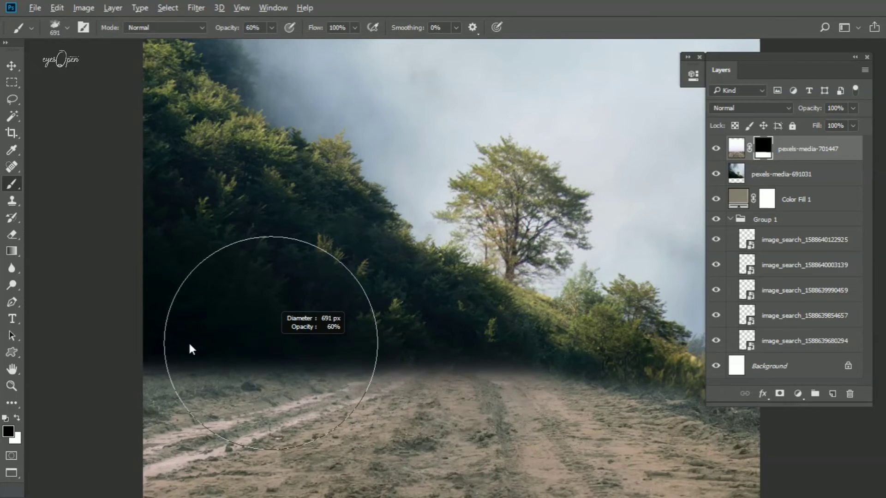
pyautogui.rightClick(317, 332)
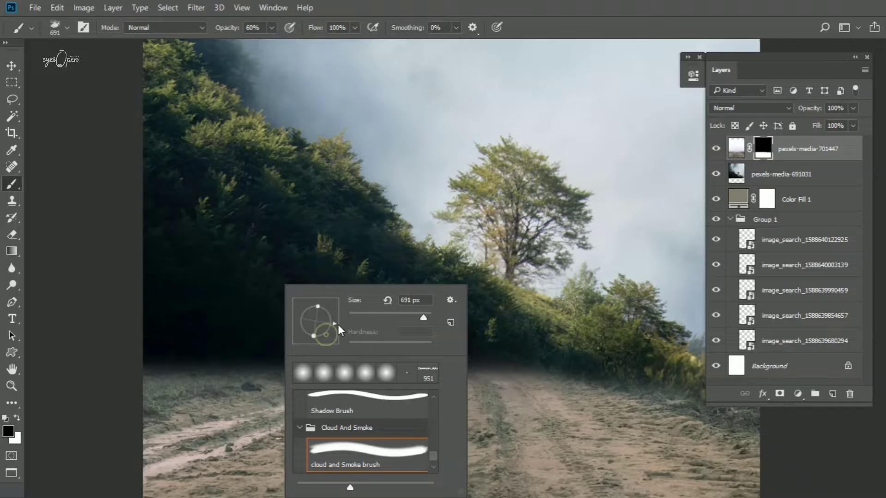
pyautogui.press('Escape')
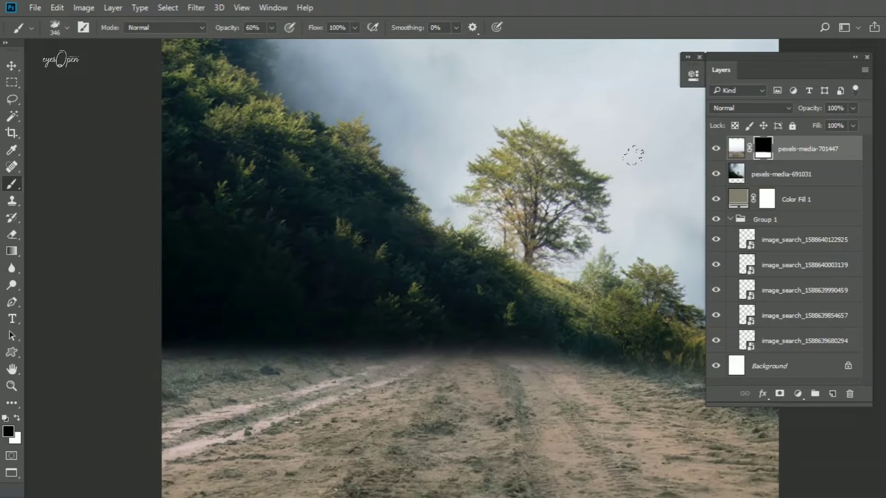
pyautogui.press('x')
pyautogui.click(238, 330)
pyautogui.hotkey('ctrl', 'z')
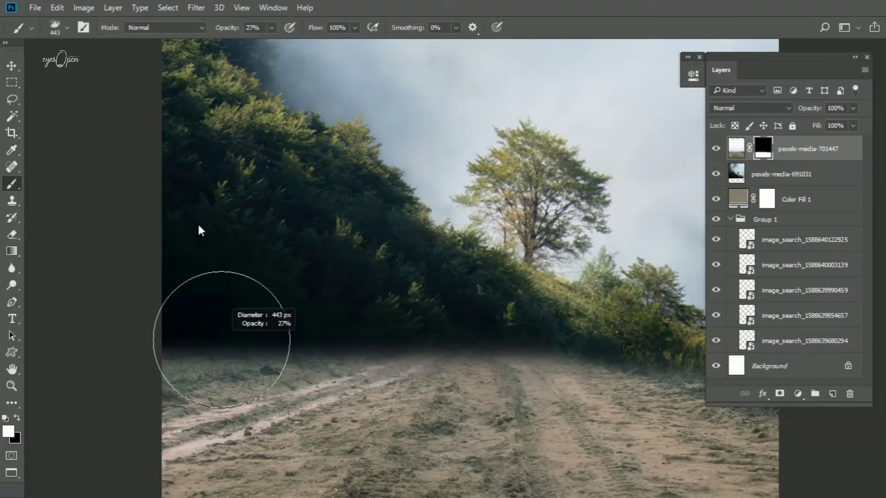
pyautogui.click(208, 342)
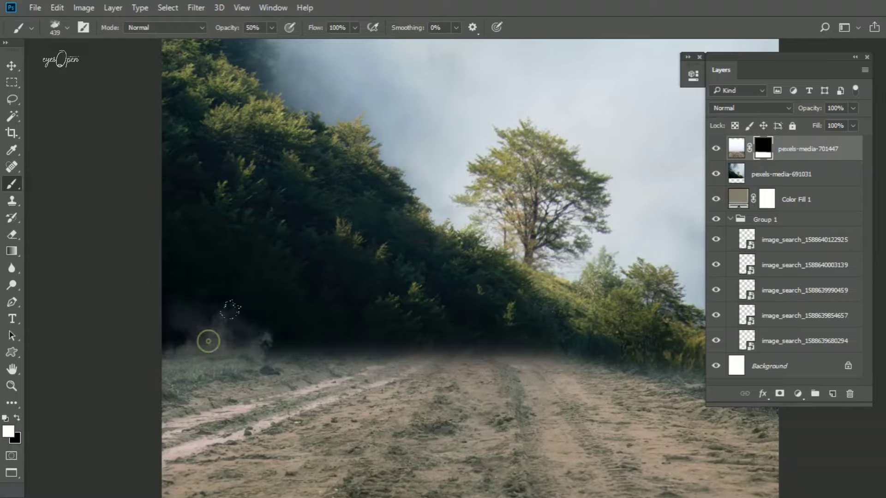
# - Lower the cloud brush opacity to 30% and shrink it slightly
pyautogui.scroll(1, 244, 312)
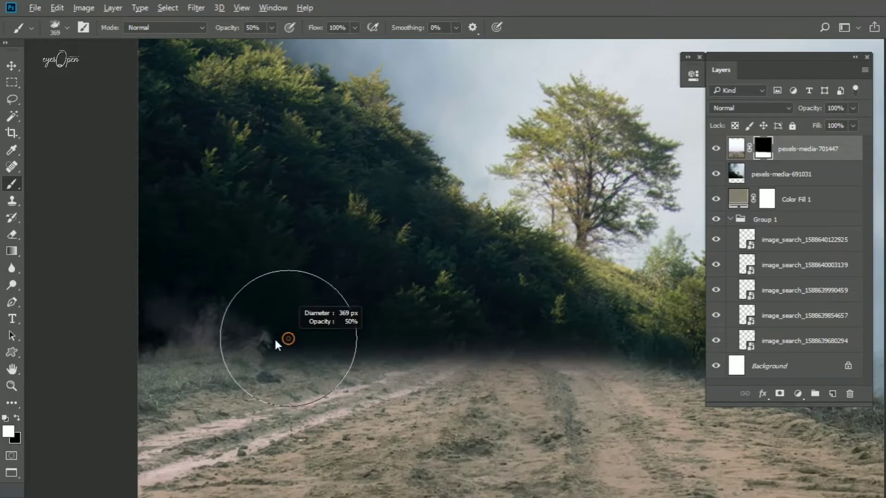
pyautogui.rightClick(404, 332)
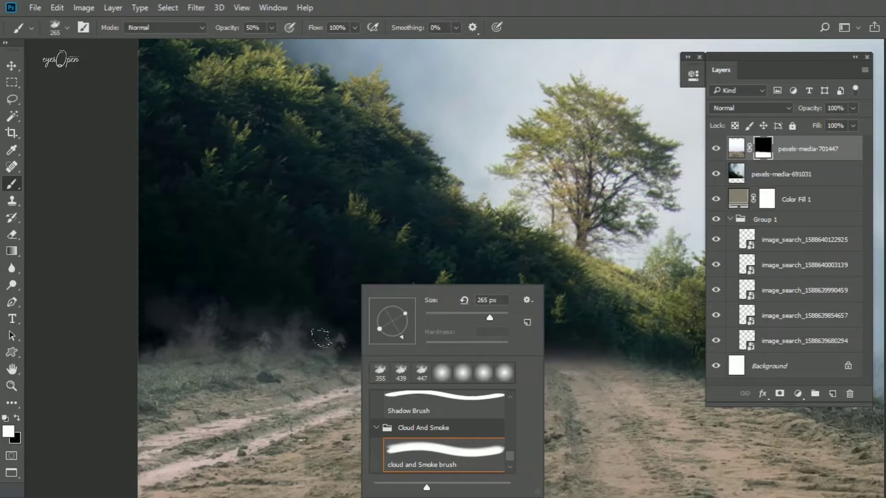
pyautogui.click(321, 338)
pyautogui.scroll(-1, 392, 347)
pyautogui.scroll(-1, 474, 344)
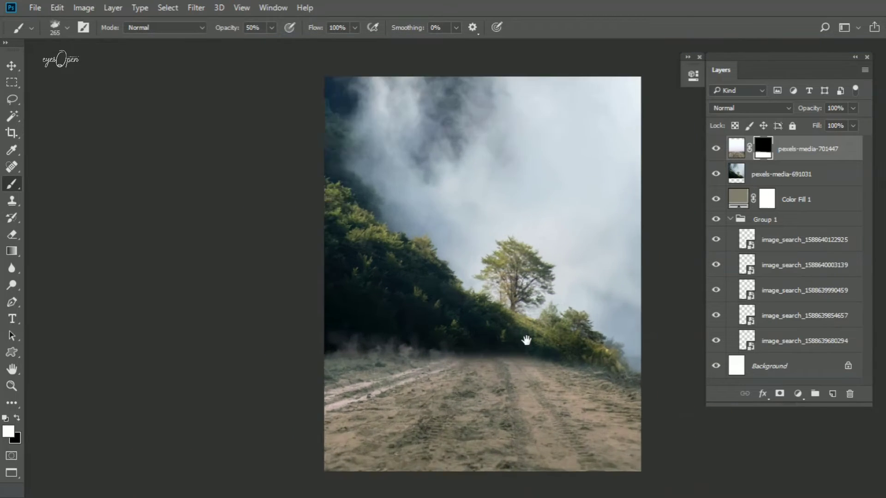
pyautogui.scroll(1, 525, 340)
pyautogui.hscroll(3, 490, 358)
pyautogui.scroll(1, 407, 364)
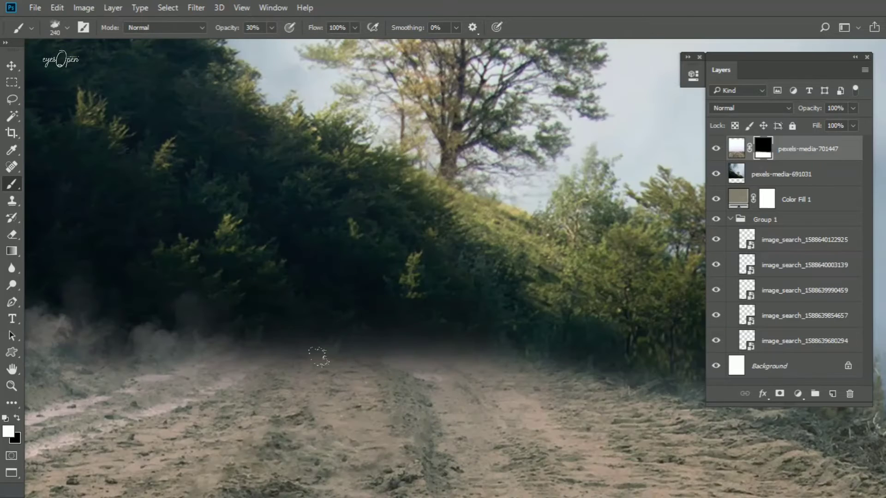
pyautogui.press('3')
pyautogui.press('[')
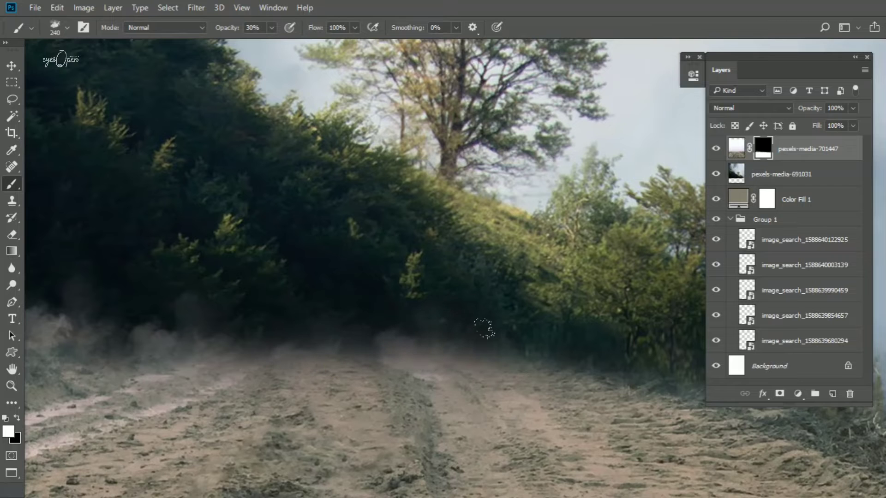
pyautogui.rightClick(533, 343)
pyautogui.press('Escape')
# - Set the cloud brush size to 285 px
pyautogui.hscroll(3, 458, 367)
pyautogui.hscroll(1, 372, 356)
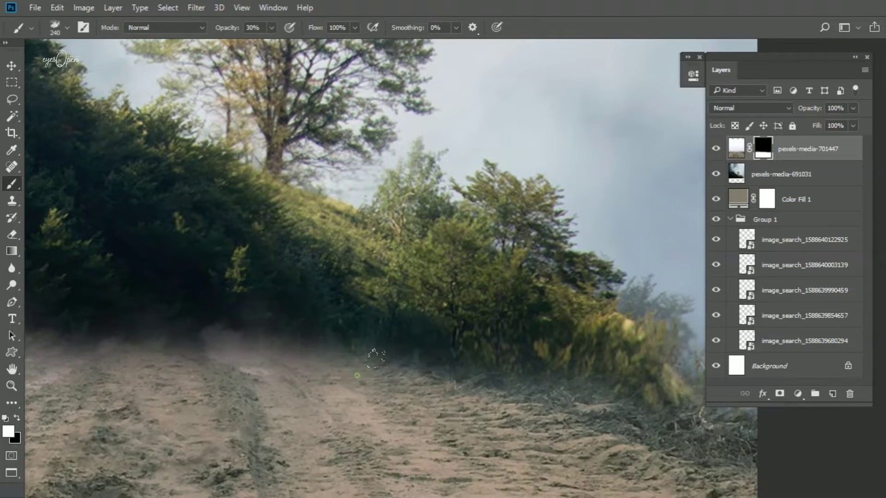
pyautogui.scroll(1, 471, 346)
pyautogui.scroll(-3, 468, 402)
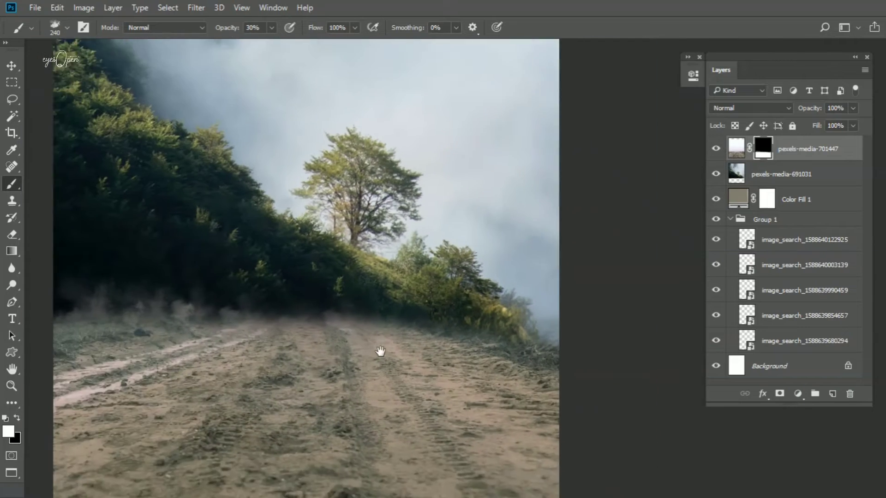
pyautogui.scroll(3, 376, 346)
pyautogui.scroll(3, 173, 307)
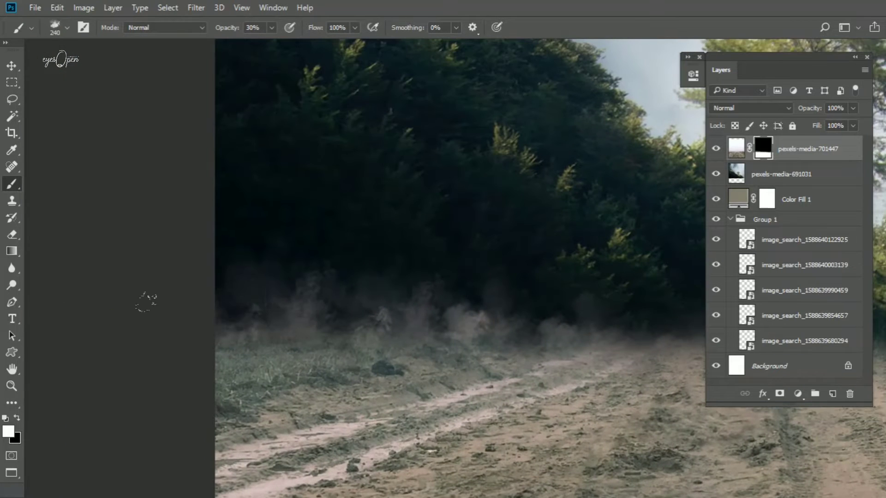
pyautogui.rightClick(285, 284)
pyautogui.click(219, 319)
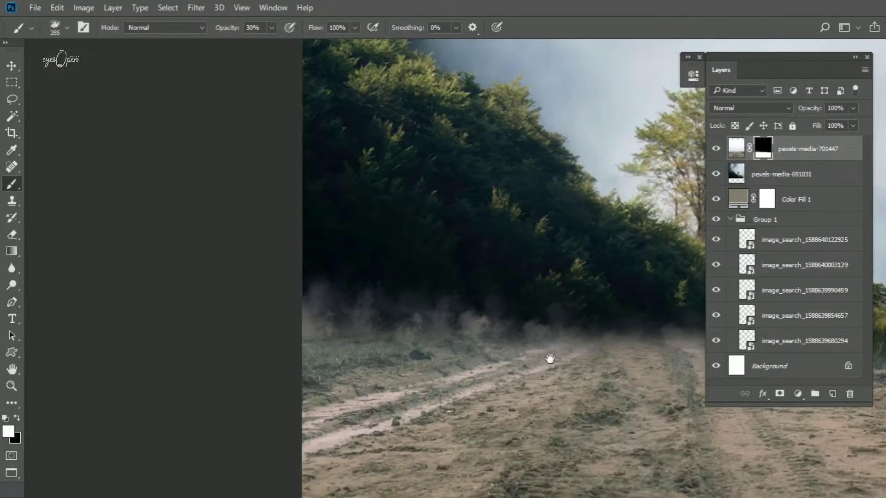
pyautogui.scroll(-5, 397, 335)
pyautogui.press('v')
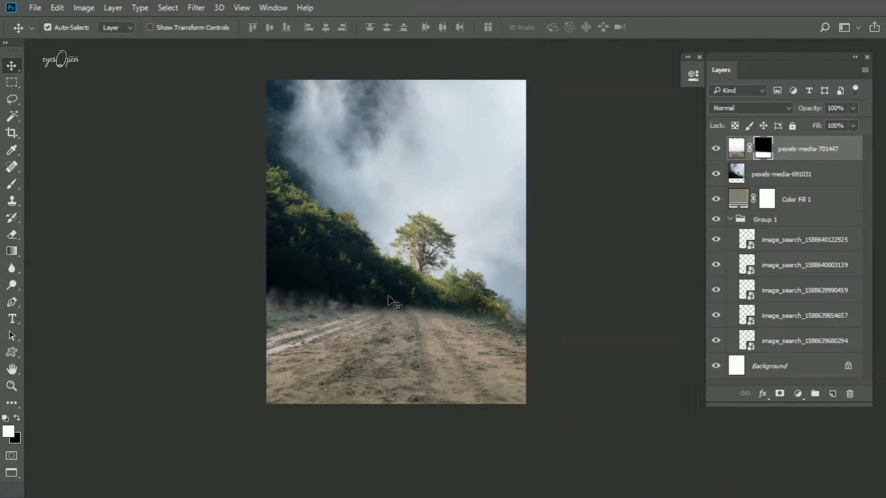
pyautogui.scroll(2, 392, 302)
# - Add a Hue/Saturation layer clipped to pexels-media-691031 with lowered Greens saturation
pyautogui.scroll(-1, 465, 277)
pyautogui.click(466, 277)
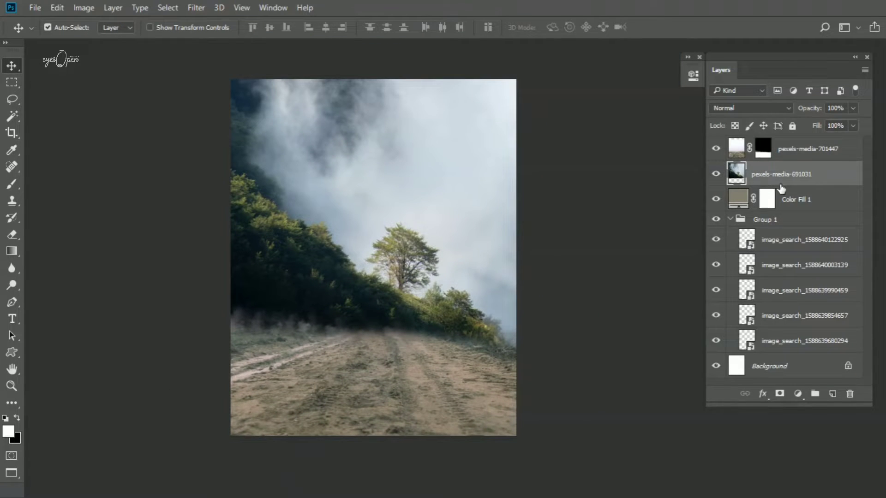
pyautogui.click(800, 399)
pyautogui.click(790, 240)
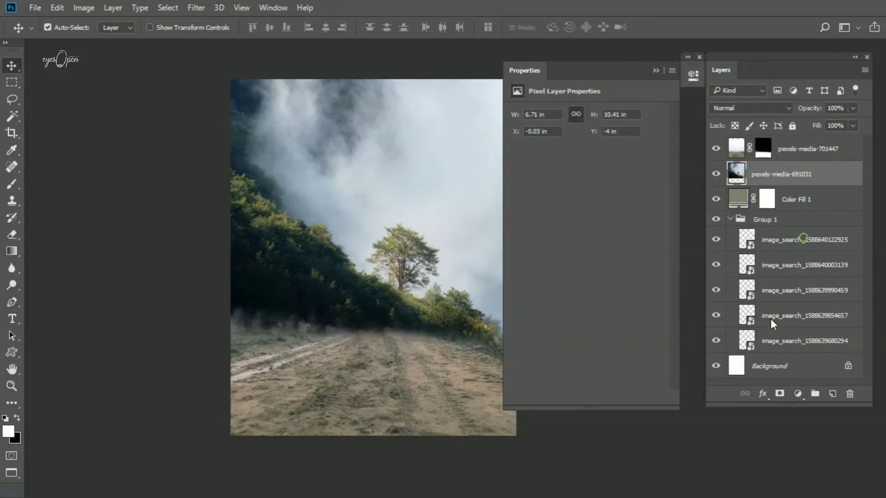
pyautogui.moveTo(389, 320); pyautogui.dragTo(329, 319)
pyautogui.scroll(2, 329, 320)
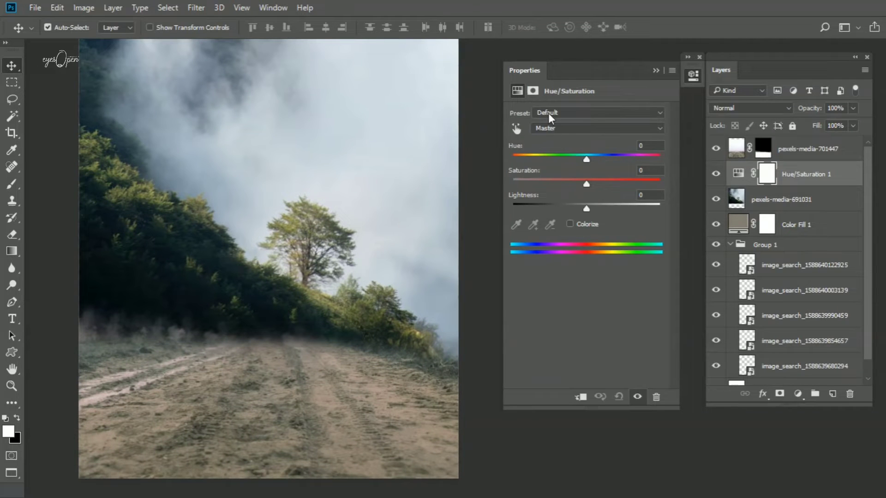
pyautogui.click(571, 130)
pyautogui.click(548, 164)
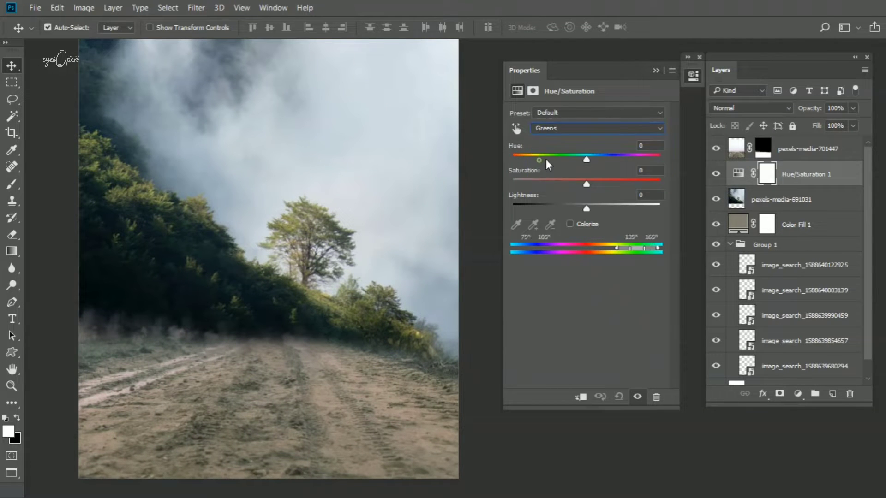
pyautogui.moveTo(567, 179); pyautogui.dragTo(557, 181)
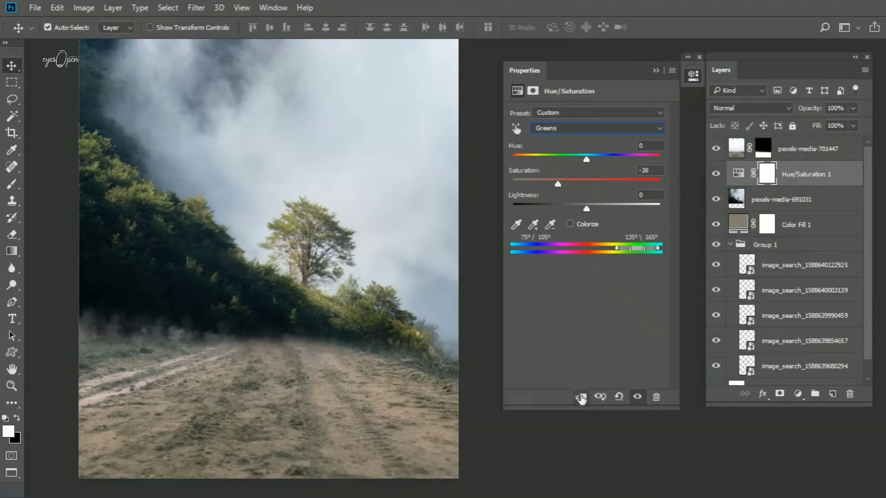
pyautogui.click(580, 396)
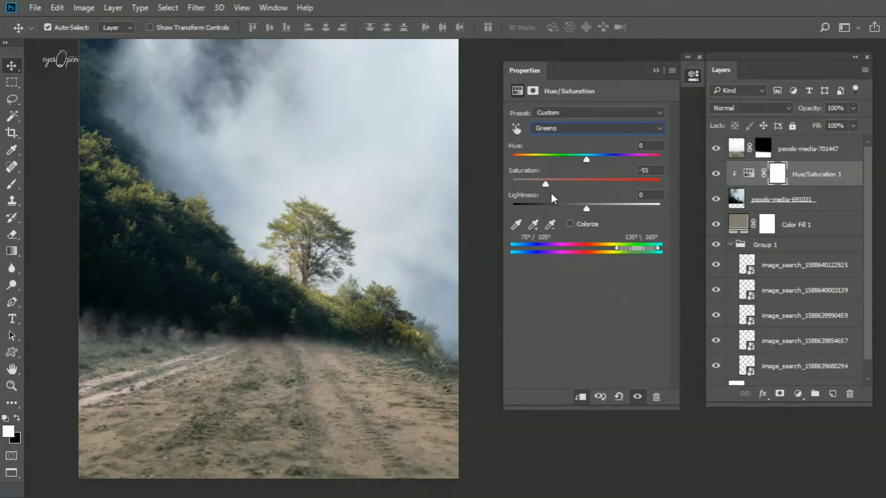
# - Set the Yellows to hue -11 and saturation -57
pyautogui.click(586, 133)
pyautogui.click(565, 155)
pyautogui.moveTo(586, 180); pyautogui.dragTo(540, 183)
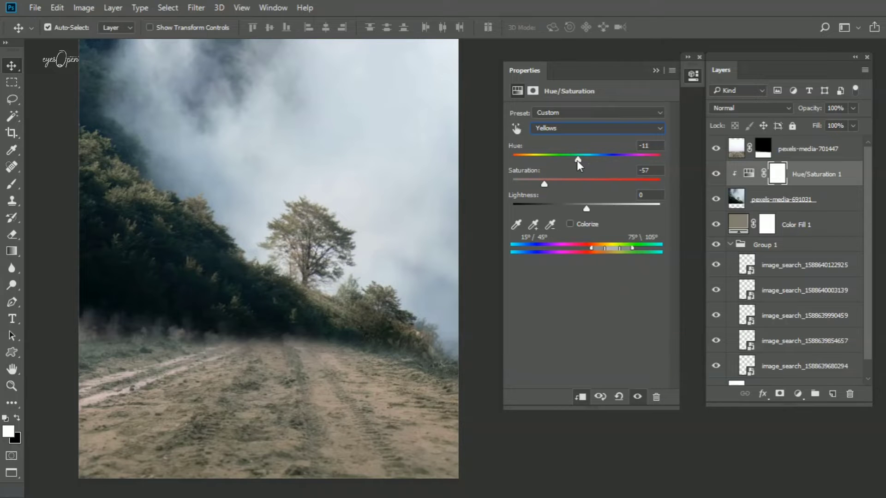
pyautogui.click(655, 70)
pyautogui.scroll(-2, 332, 263)
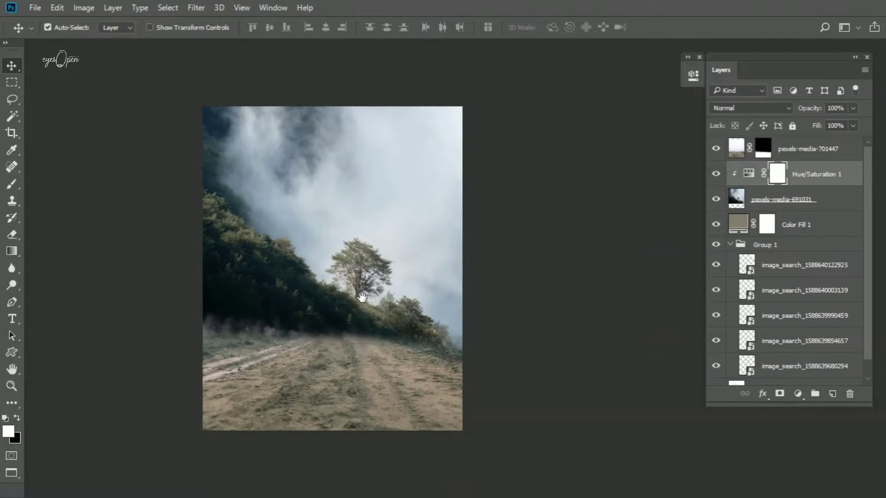
pyautogui.scroll(3, 323, 245)
pyautogui.click(314, 373)
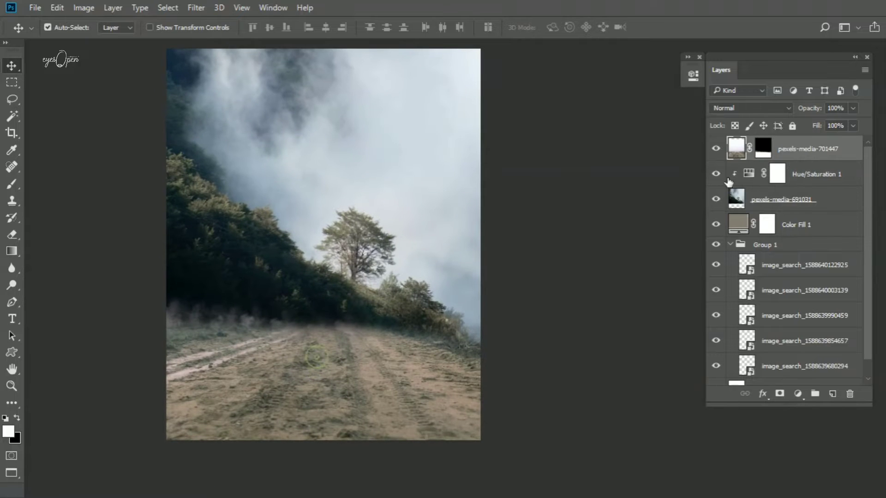
# - Brush more on the road mask, then save the PSD with maximized compatibility
pyautogui.hotkey('ctrl', '\\')
pyautogui.press('b')
pyautogui.scroll(2, 245, 291)
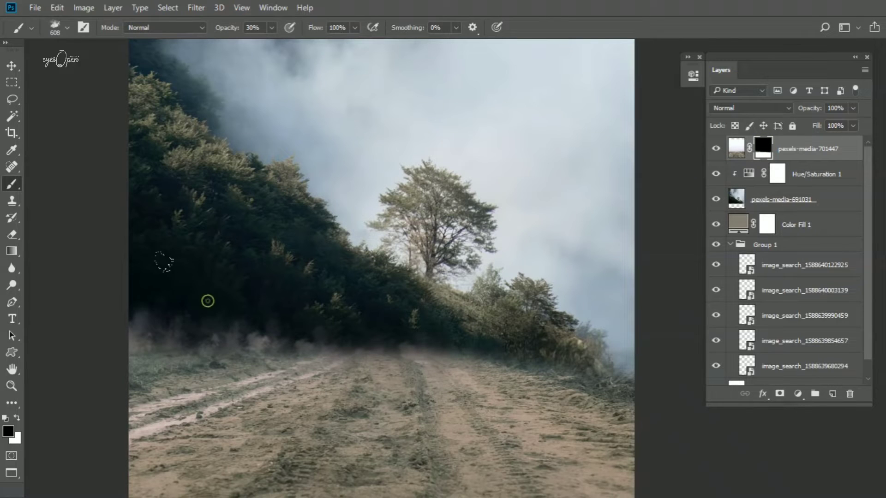
pyautogui.scroll(-2, 461, 341)
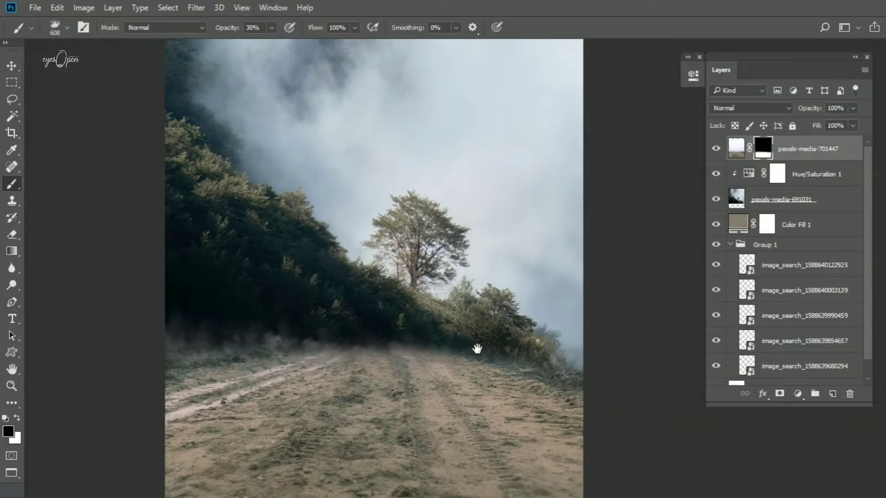
pyautogui.press('v')
pyautogui.scroll(-2, 417, 359)
pyautogui.hotkey('ctrl', 's')
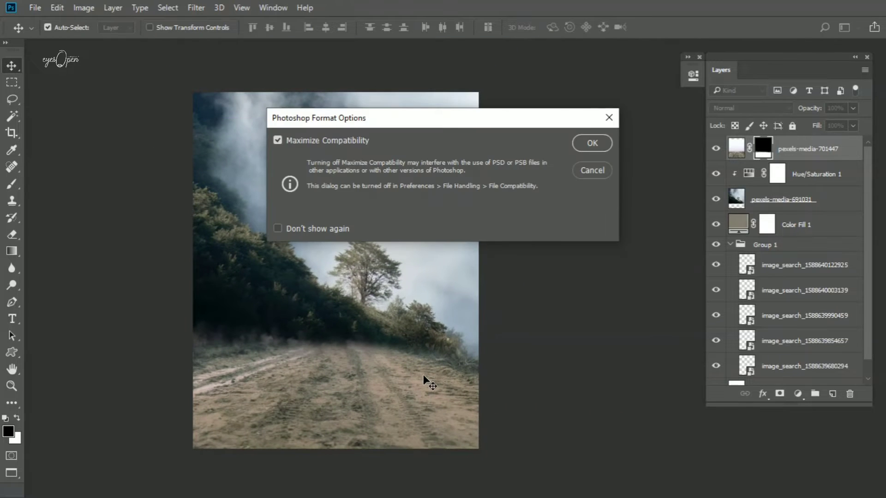
pyautogui.click(596, 142)
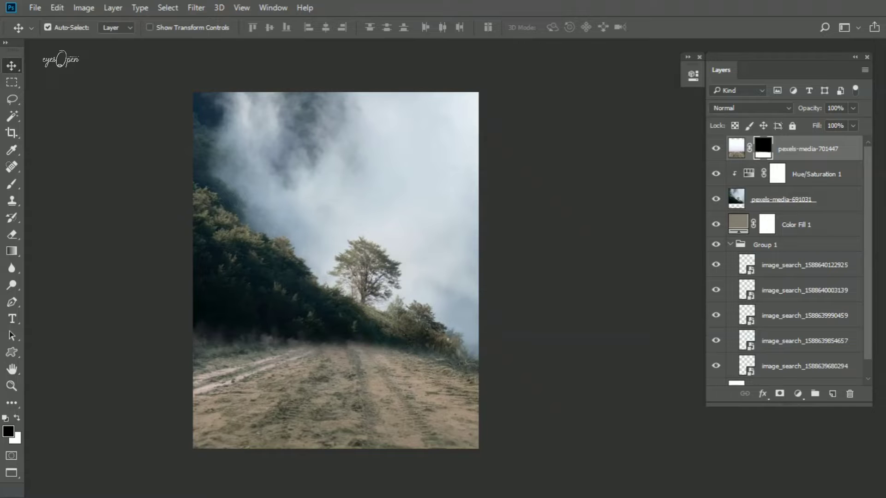
# - Move the first minion layer from Group 1 onto the road scene and to the top of the stack
pyautogui.click(762, 266)
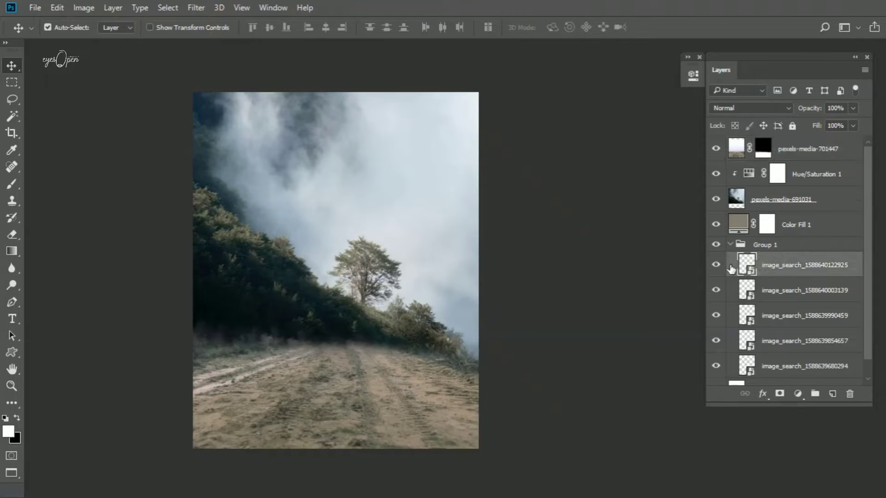
pyautogui.click(768, 244)
pyautogui.click(768, 265)
pyautogui.hotkey('ctrl', 't')
pyautogui.moveTo(492, 275)
pyautogui.mouseDown()
pyautogui.moveTo(340, 259)
pyautogui.moveTo(335, 357)
pyautogui.mouseUp()
pyautogui.press('Return')
pyautogui.moveTo(765, 265); pyautogui.dragTo(784, 149)
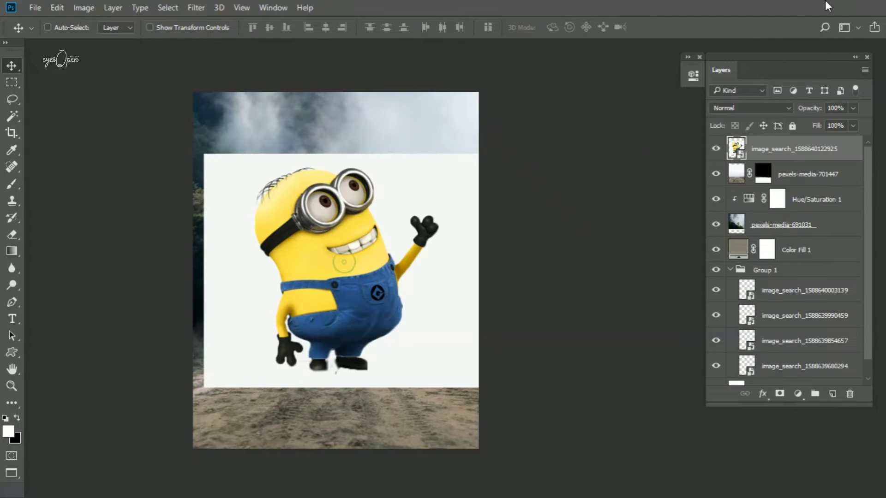
# - Zoom in and select the minion's white background with the Magic Wand
pyautogui.hotkey('ctrl', 't')
pyautogui.scroll(1, 343, 263)
pyautogui.press('Return')
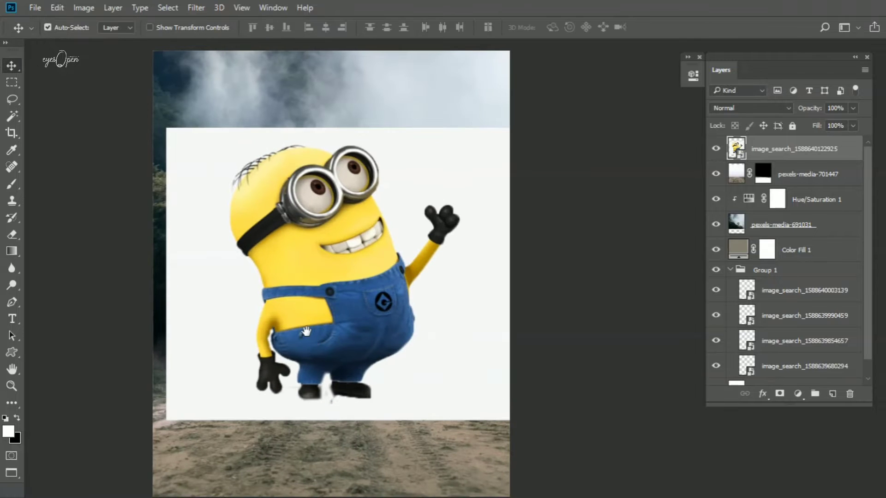
pyautogui.scroll(2, 306, 332)
pyautogui.click(7, 118)
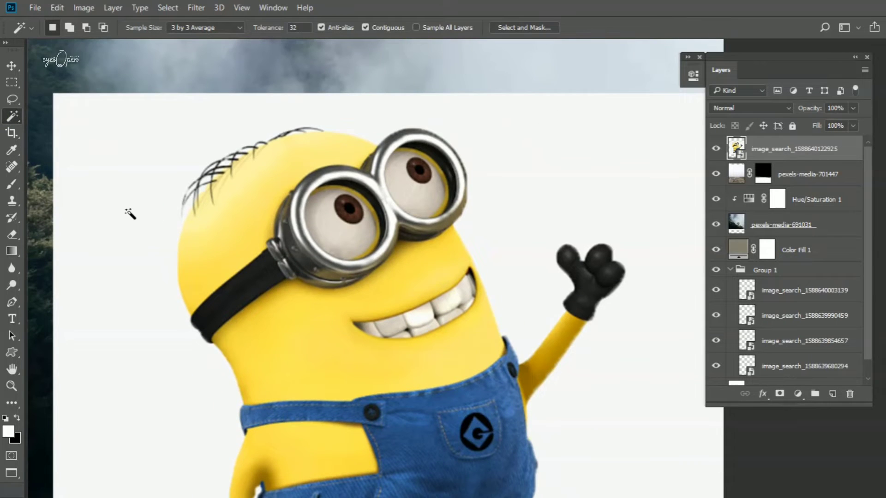
pyautogui.click(128, 211)
pyautogui.scroll(-1, 323, 277)
pyautogui.scroll(-3, 333, 361)
pyautogui.scroll(2, 308, 321)
pyautogui.scroll(10, 309, 321)
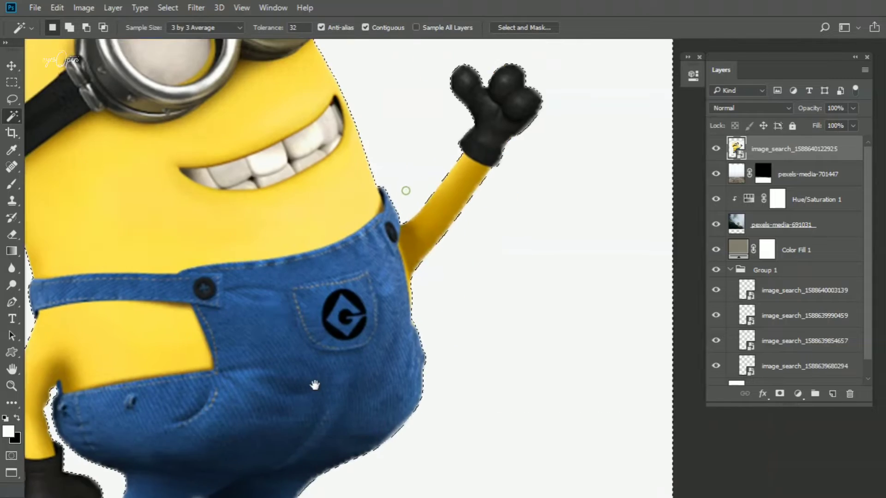
pyautogui.scroll(5, 415, 435)
pyautogui.scroll(2, 149, 228)
# - Add the gaps between the minion's hair strands to the selection
pyautogui.moveTo(148, 228); pyautogui.dragTo(161, 254)
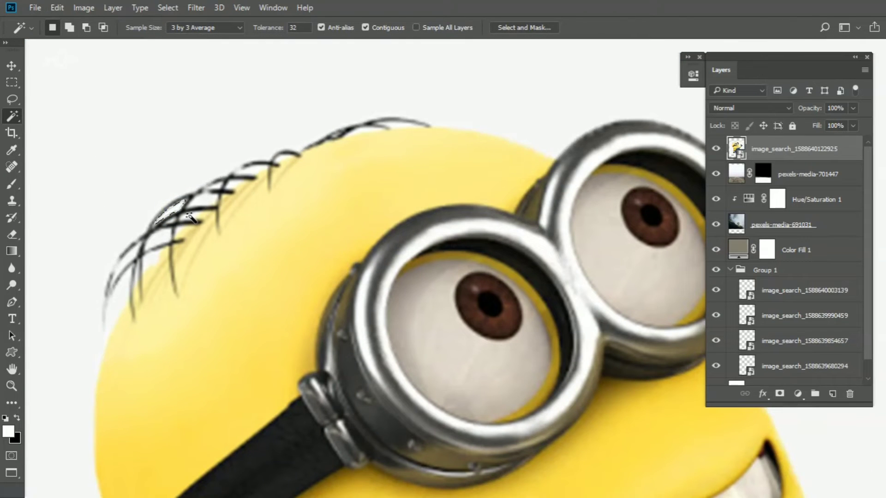
pyautogui.keyDown('shift'); pyautogui.click(166, 221); pyautogui.keyUp('shift')
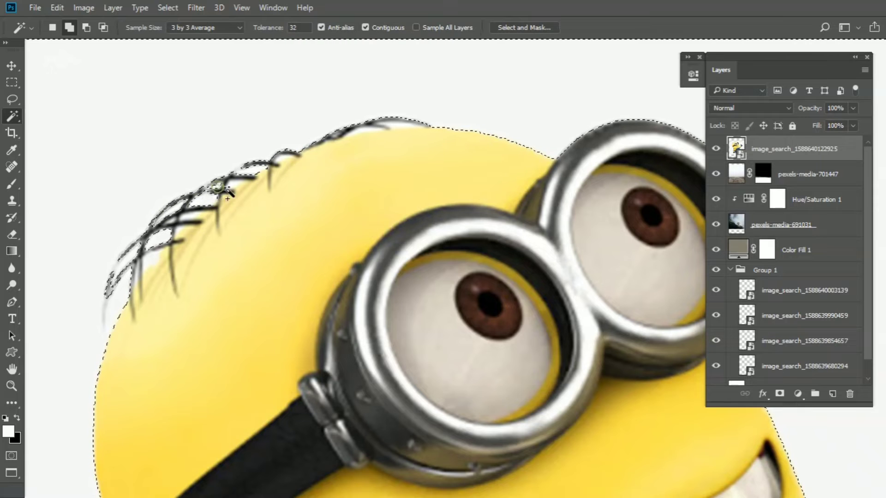
pyautogui.keyDown('shift'); pyautogui.click(346, 138); pyautogui.keyUp('shift')
pyautogui.hotkey('ctrl', 'z')
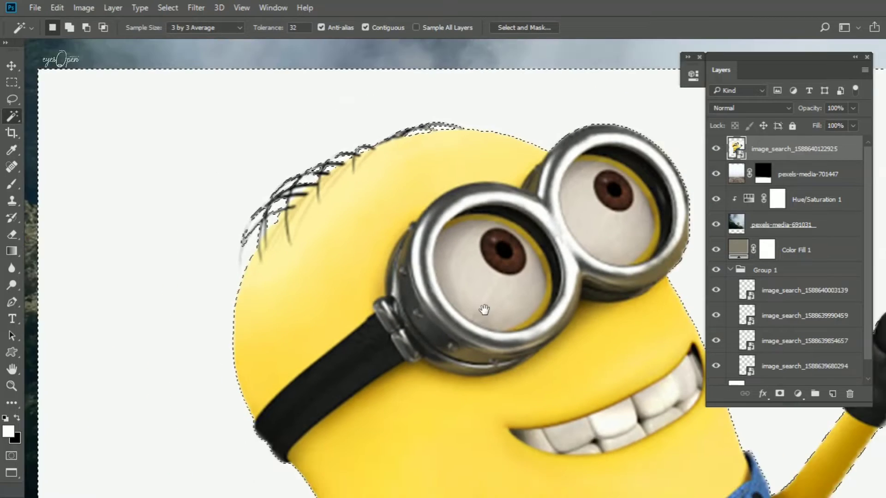
pyautogui.scroll(-5, 484, 310)
pyautogui.scroll(-5, 524, 253)
pyautogui.scroll(-3, 307, 293)
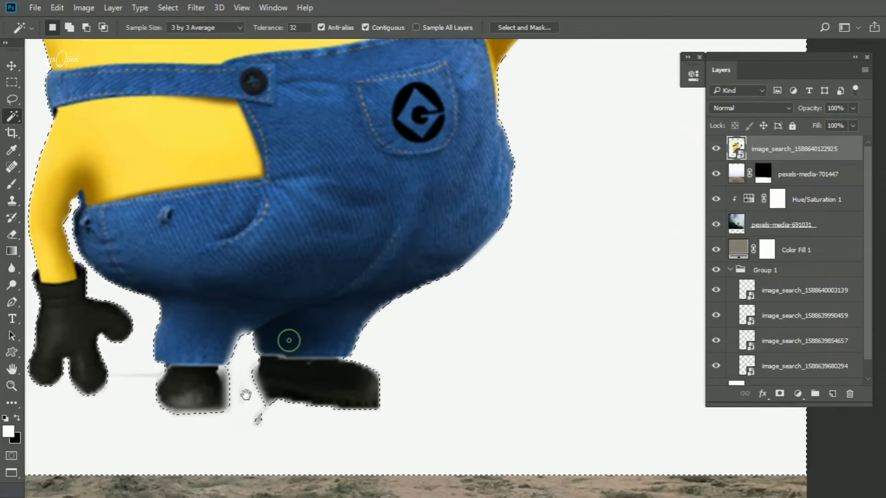
pyautogui.scroll(-3, 368, 421)
# - Trim the selection edge around the shoe with the Lasso
pyautogui.press('l')
pyautogui.scroll(3, 336, 379)
pyautogui.scroll(2, 342, 376)
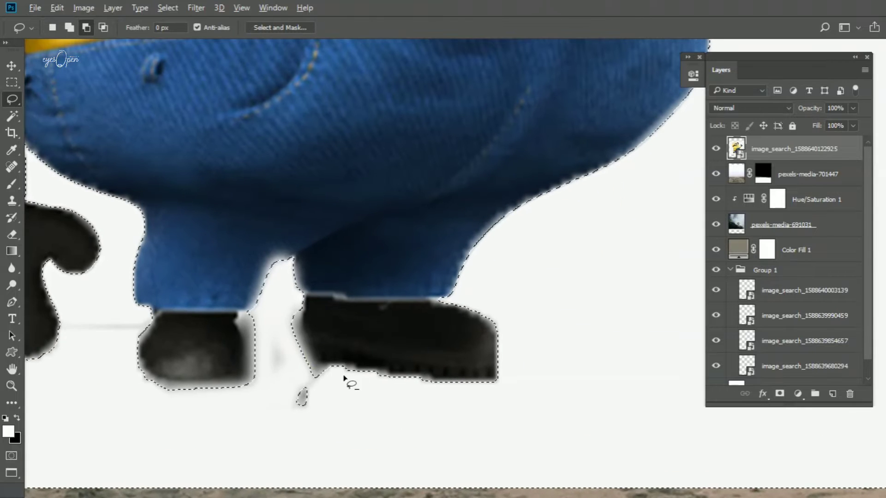
pyautogui.moveTo(333, 474); pyautogui.dragTo(321, 368)
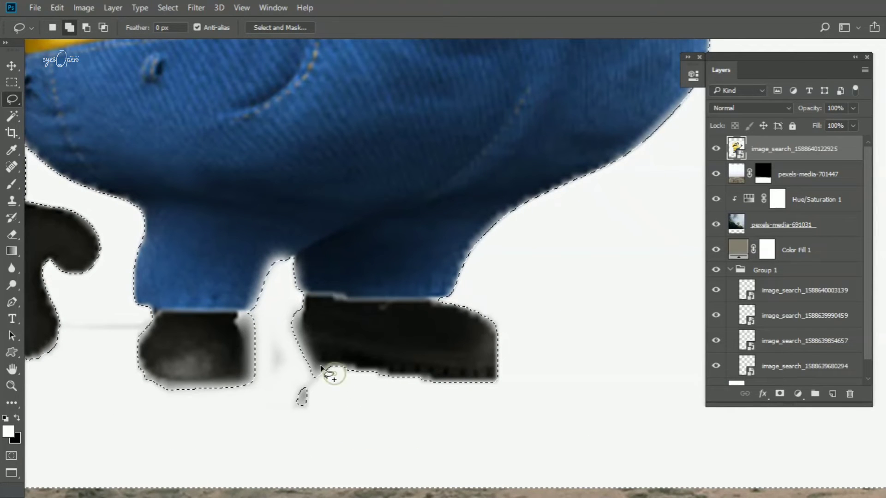
pyautogui.scroll(-2, 306, 395)
pyautogui.scroll(-2, 355, 417)
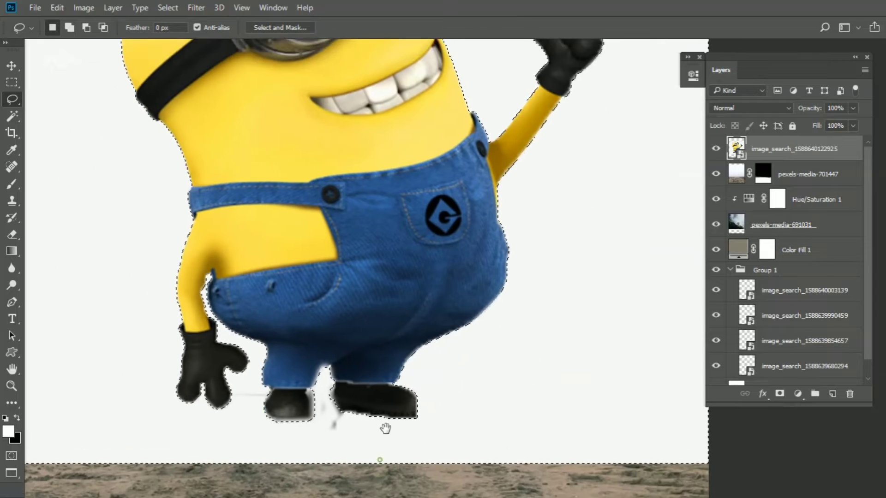
pyautogui.scroll(-1, 386, 424)
pyautogui.scroll(-3, 331, 411)
pyautogui.scroll(-1, 450, 370)
# - Rasterize the minion layer and delete its white background
pyautogui.rightClick(768, 153)
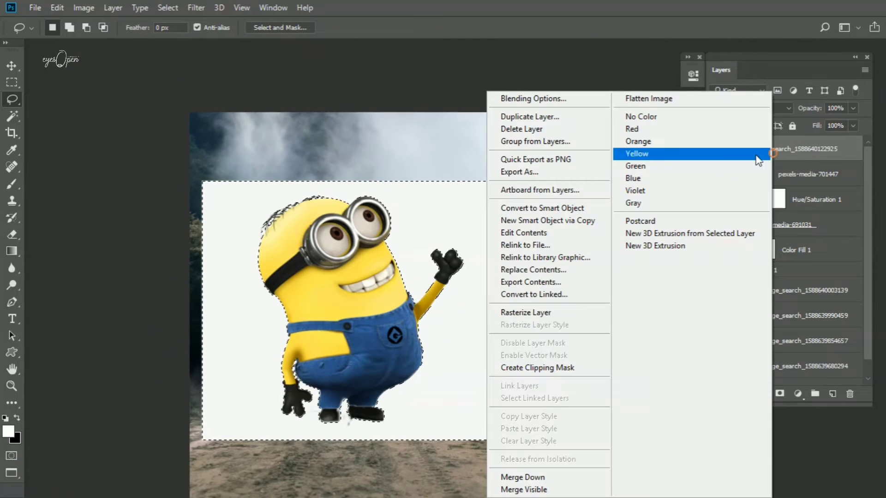
pyautogui.click(553, 318)
pyautogui.scroll(1, 439, 347)
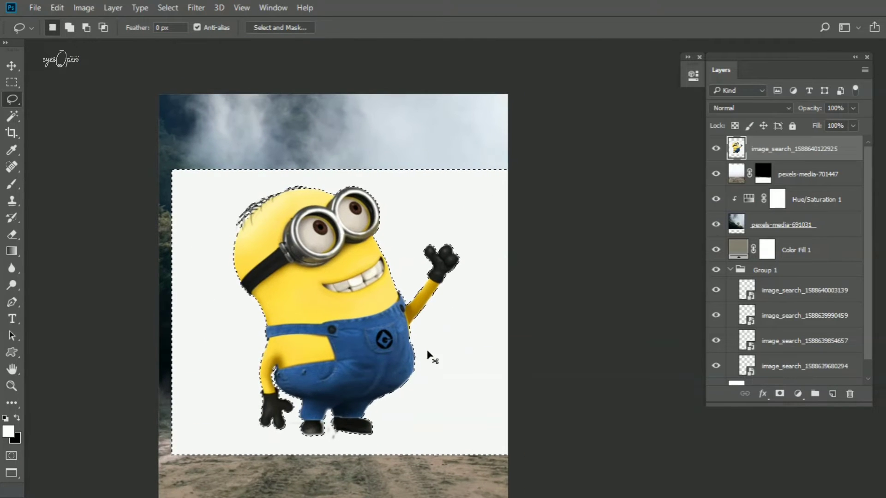
pyautogui.press('Delete')
pyautogui.hotkey('ctrl', 'd')
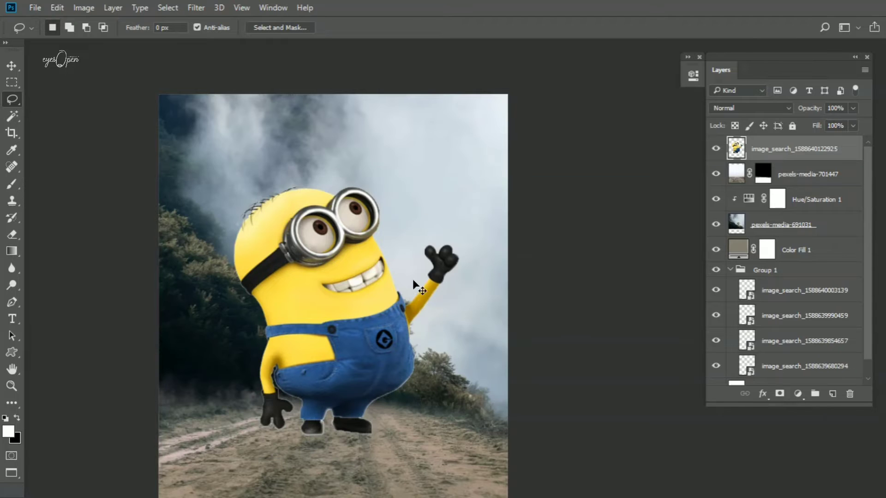
# - Scale the minion down onto the road and remove the leftover white strip at the right edge
pyautogui.hotkey('ctrl', 't')
pyautogui.moveTo(514, 172)
pyautogui.mouseDown()
pyautogui.moveTo(495, 192)
pyautogui.moveTo(549, 442)
pyautogui.mouseUp()
pyautogui.press('Return')
pyautogui.hotkey('ctrl', 'd')
pyautogui.press('m')
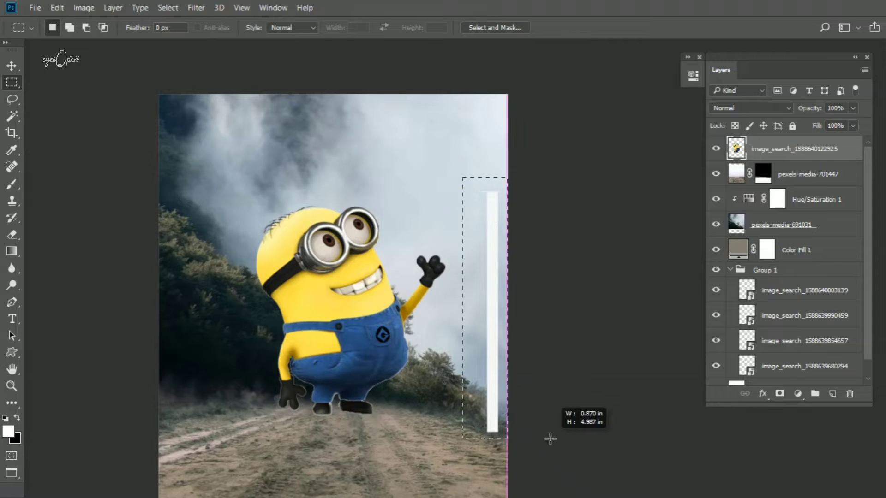
pyautogui.press('v')
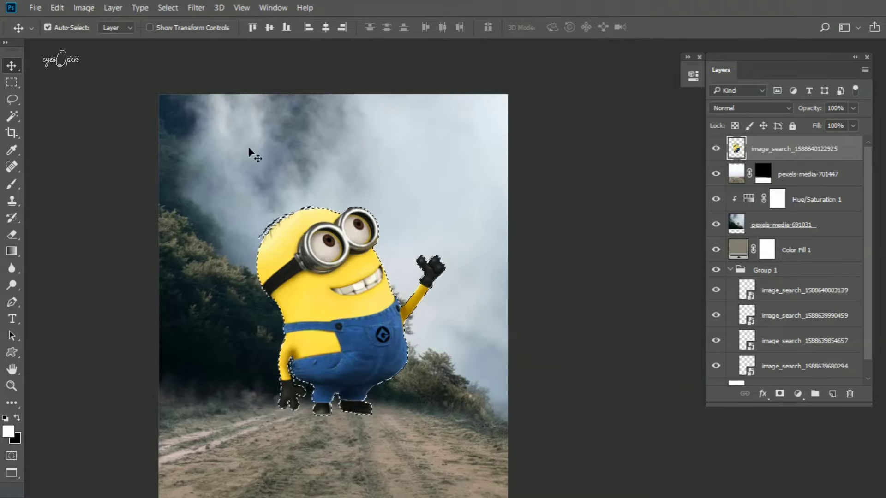
# - Contract the minion selection by 1 pixel
pyautogui.click(173, 8)
pyautogui.moveTo(179, 175)
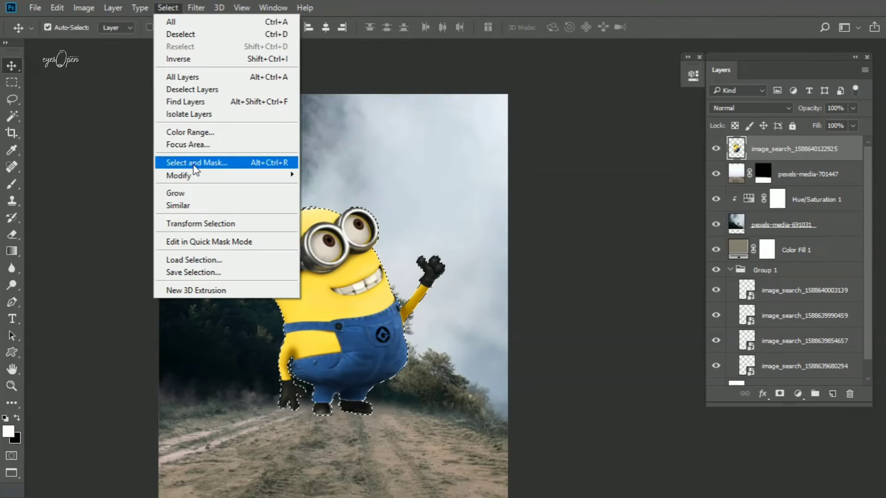
pyautogui.click(319, 212)
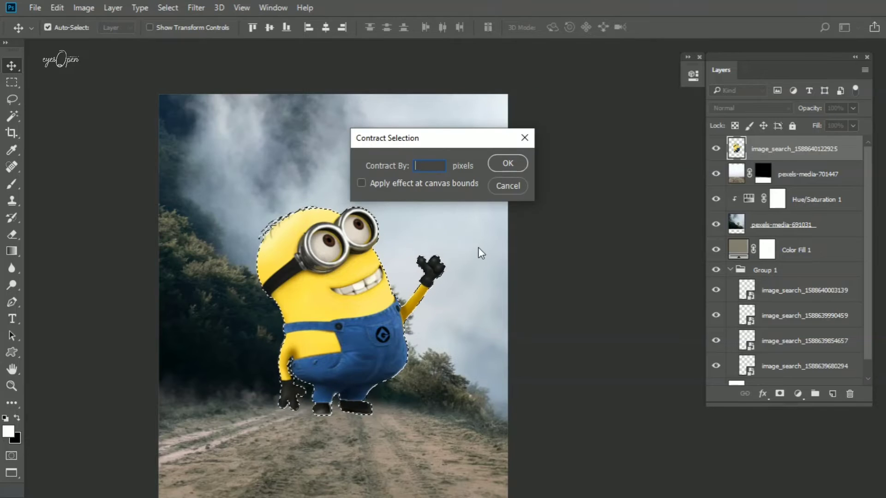
pyautogui.press('Return')
pyautogui.scroll(5, 291, 231)
pyautogui.scroll(-2, 367, 290)
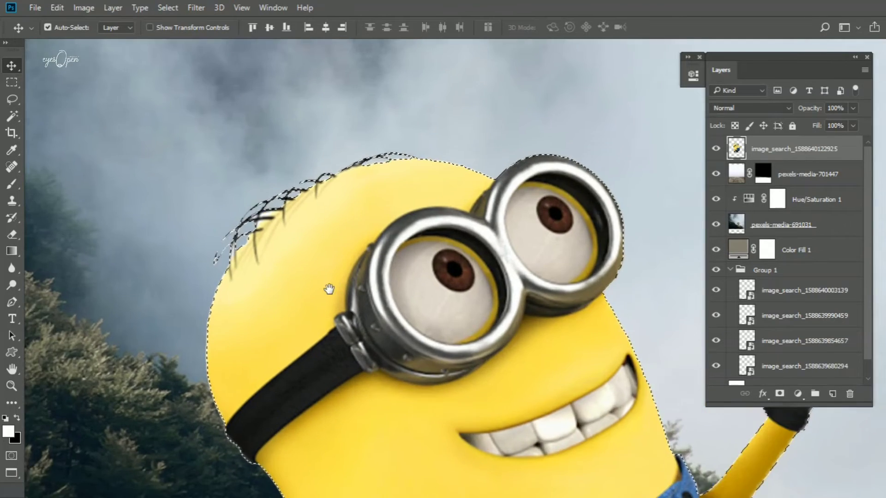
pyautogui.scroll(-3, 328, 289)
pyautogui.moveTo(284, 462); pyautogui.dragTo(335, 249)
pyautogui.hotkey('ctrl', 'd')
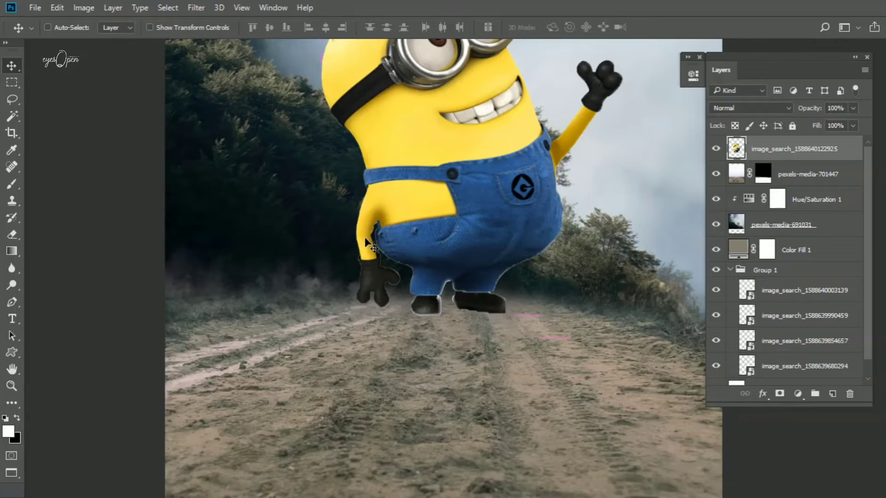
# - Add a white layer mask to the minion layer
pyautogui.scroll(2, 364, 236)
pyautogui.scroll(-1, 365, 236)
pyautogui.moveTo(377, 373)
pyautogui.mouseDown()
pyautogui.moveTo(385, 382)
pyautogui.moveTo(359, 225)
pyautogui.mouseUp()
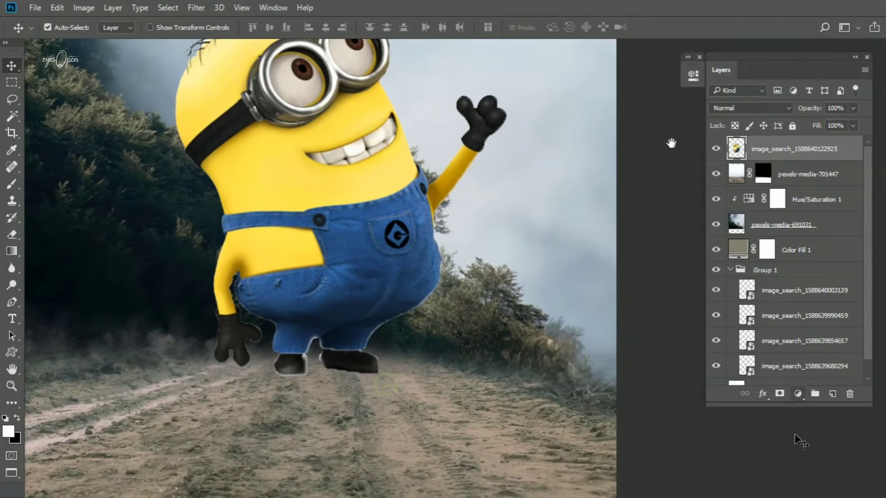
pyautogui.click(779, 393)
pyautogui.scroll(1, 389, 361)
pyautogui.scroll(2, 389, 361)
pyautogui.scroll(2, 265, 427)
# - Switch to the Brush tool with the Soft Round brush preset
pyautogui.press('b')
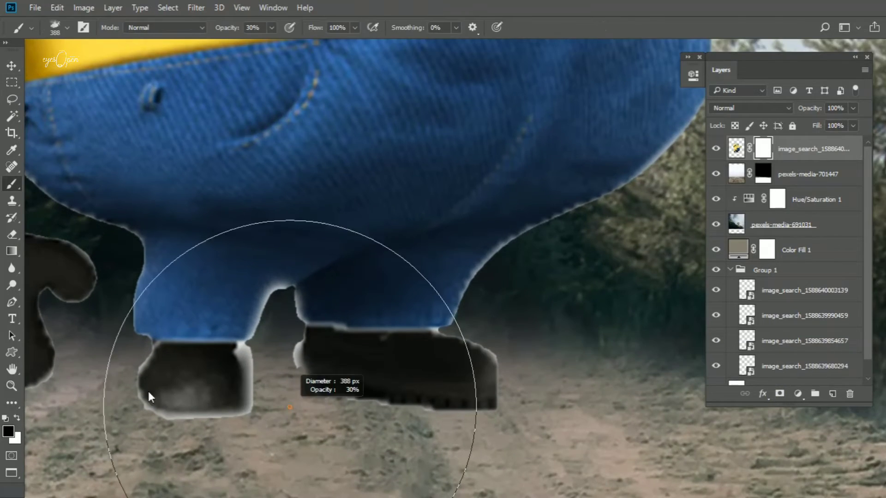
pyautogui.rightClick(398, 288)
pyautogui.scroll(2, 544, 443)
pyautogui.scroll(2, 544, 444)
pyautogui.scroll(3, 545, 444)
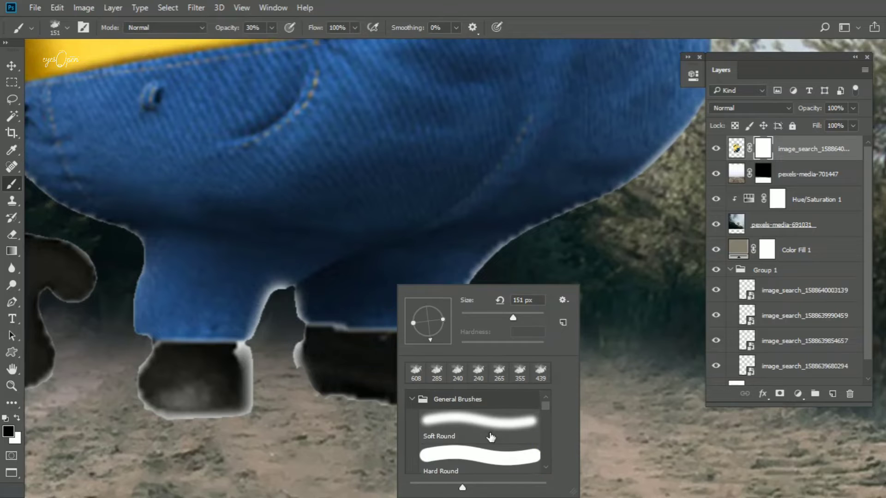
pyautogui.doubleClick(490, 379)
pyautogui.scroll(1, 253, 386)
pyautogui.scroll(1, 233, 375)
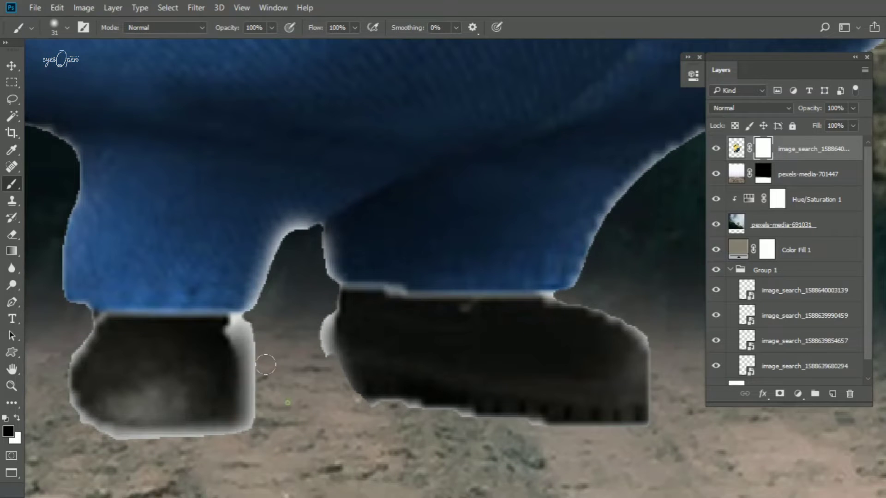
pyautogui.hscroll(-3, 147, 399)
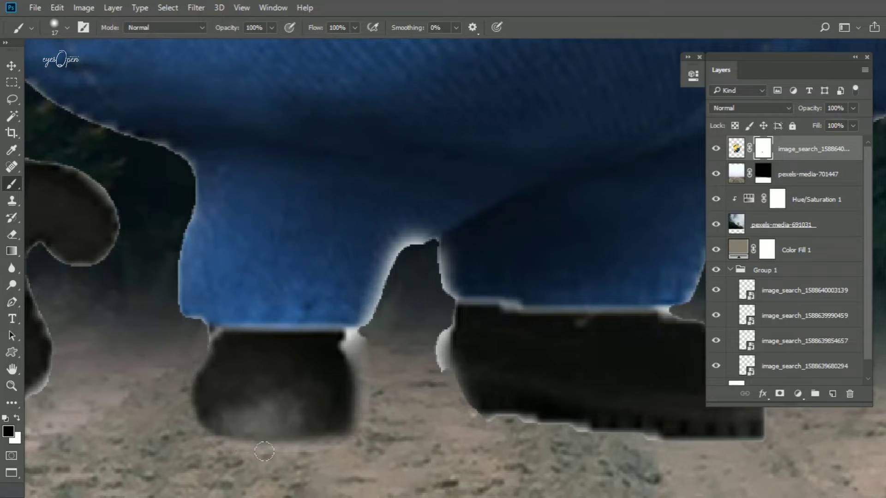
# - Paint the mask around the minion's legs and black shoes, adjusting brush size as needed
pyautogui.press('[')
pyautogui.press('[')
pyautogui.press('[')
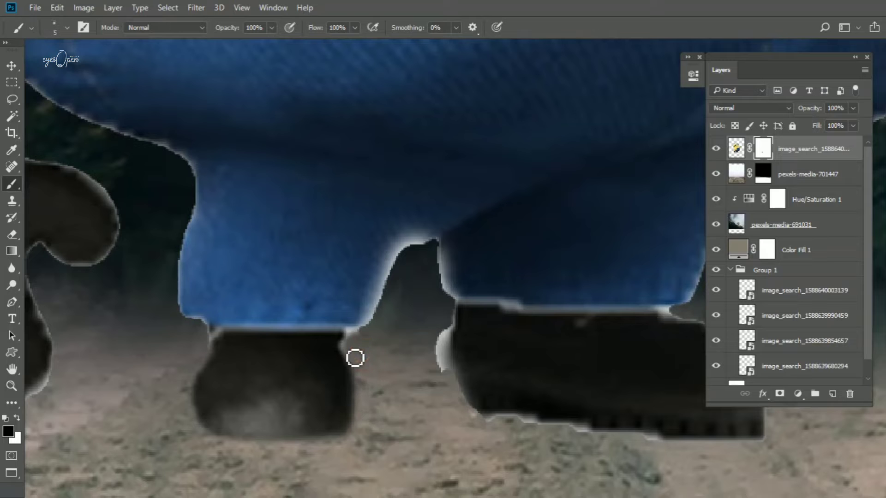
pyautogui.scroll(-2, 391, 355)
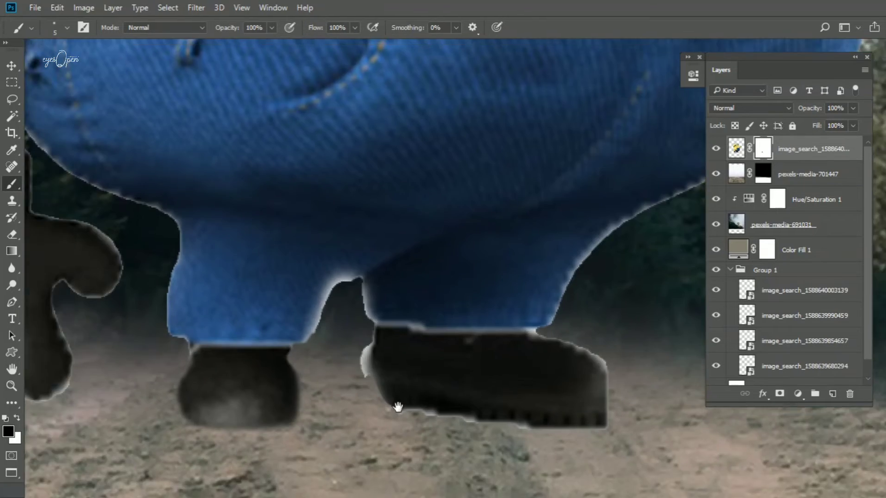
pyautogui.scroll(3, 359, 371)
pyautogui.scroll(-2, 345, 353)
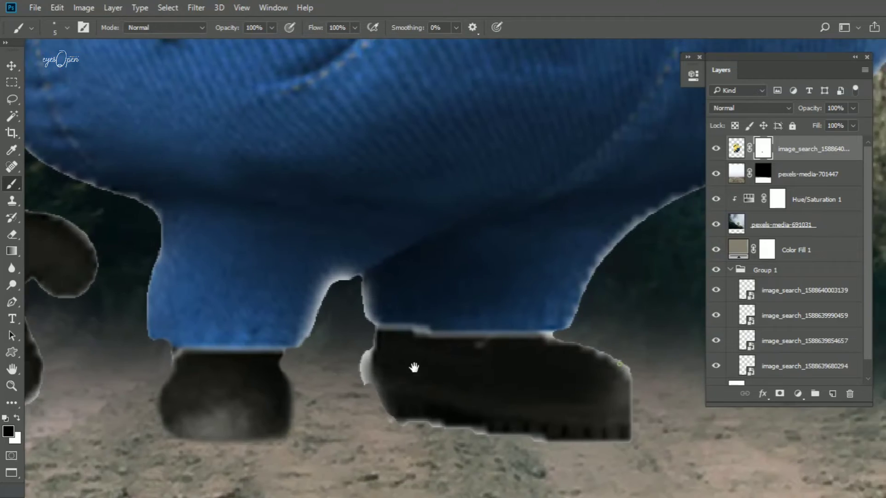
pyautogui.scroll(2, 413, 366)
pyautogui.press(']')
pyautogui.press(']')
pyautogui.press(']')
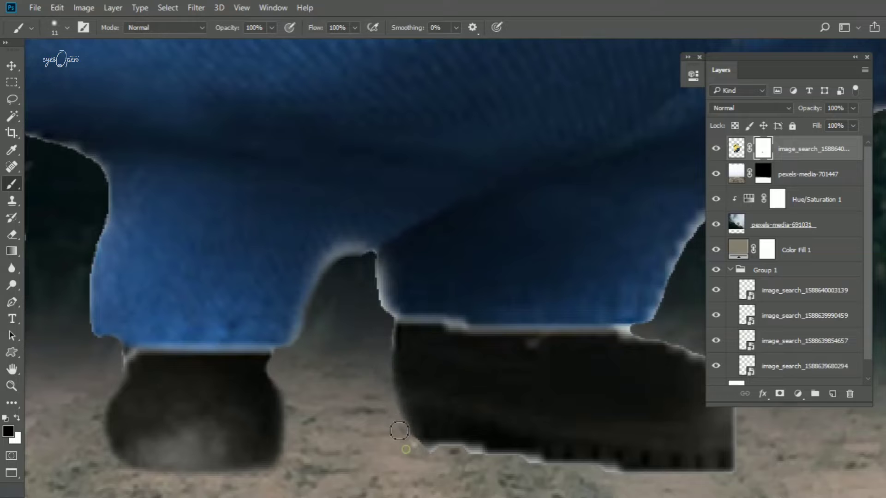
pyautogui.scroll(-2, 591, 473)
pyautogui.scroll(2, 498, 443)
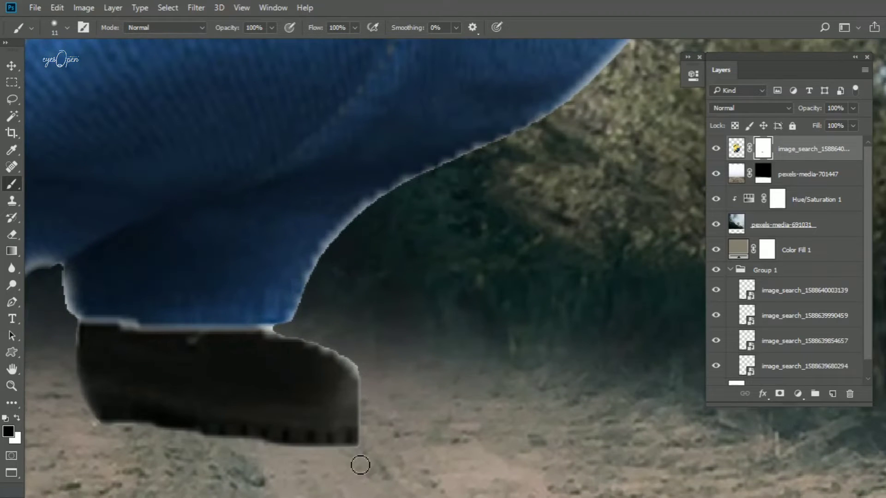
pyautogui.scroll(-2, 322, 344)
pyautogui.scroll(1, 273, 312)
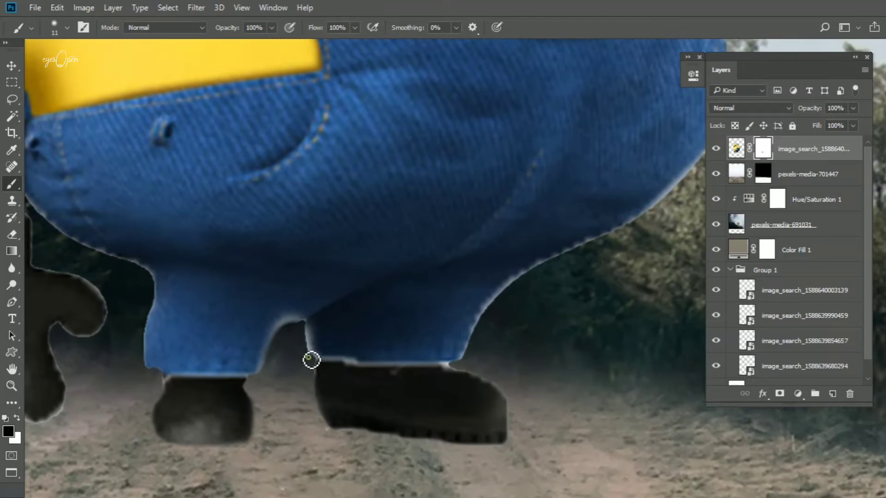
pyautogui.scroll(1, 311, 358)
pyautogui.scroll(-3, 321, 385)
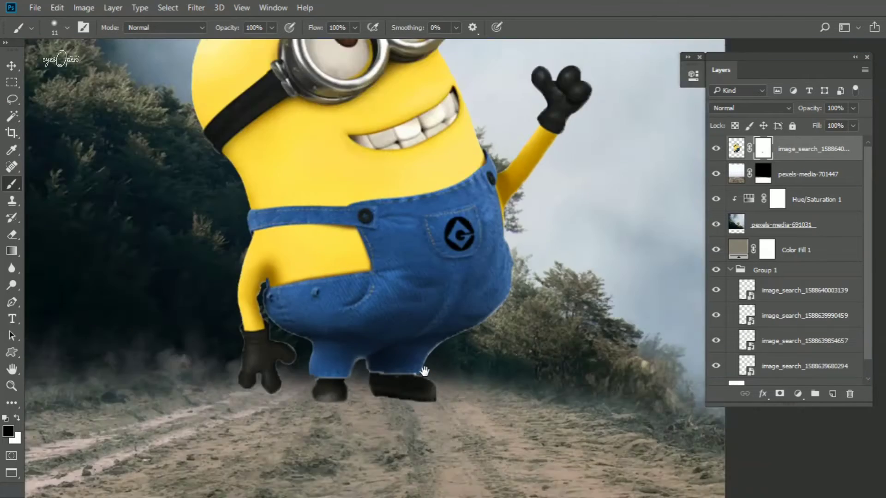
pyautogui.scroll(-2, 320, 385)
# - Convert the minion layer to a Smart Object, then rasterize it into a single unmasked layer
pyautogui.press('v')
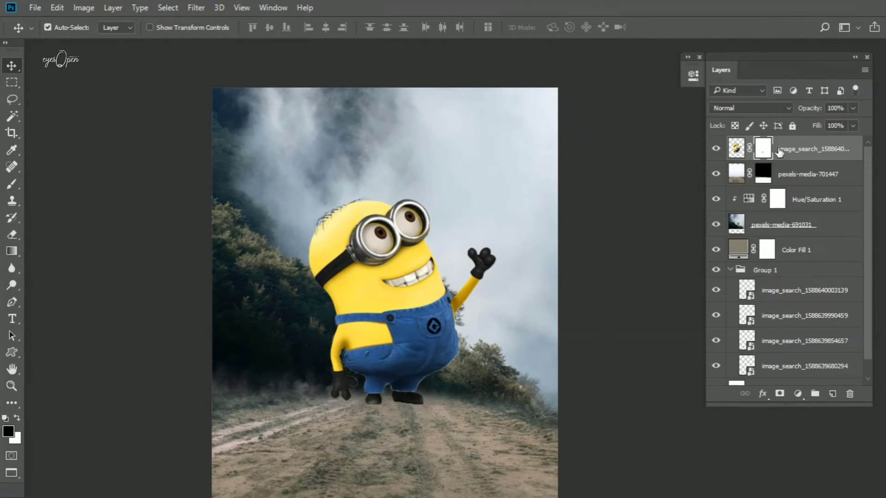
pyautogui.rightClick(779, 152)
pyautogui.click(690, 176)
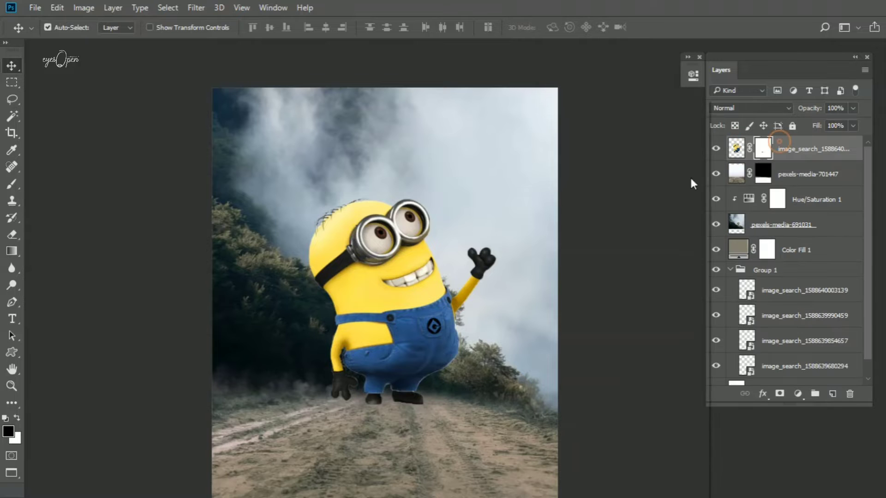
pyautogui.rightClick(802, 148)
pyautogui.click(491, 256)
pyautogui.rightClick(769, 149)
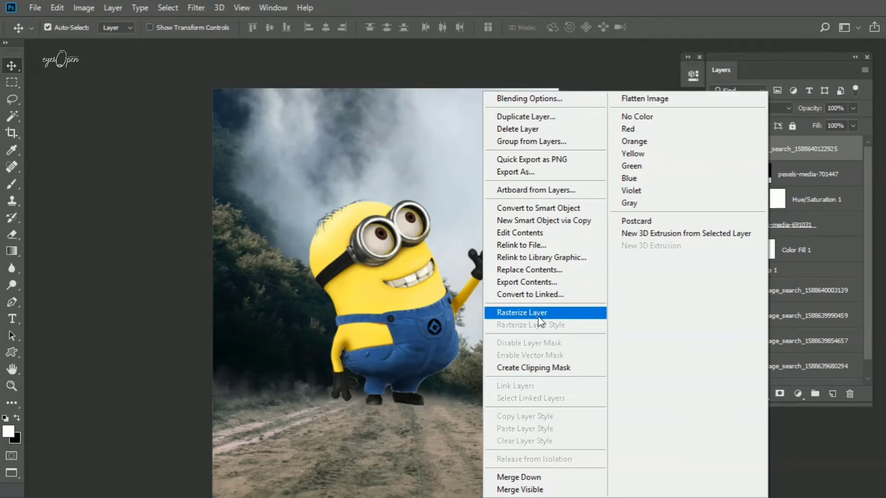
pyautogui.click(524, 311)
# - Load the minion's outline as a selection and contract it slightly
pyautogui.keyDown('ctrl'); pyautogui.click(737, 148); pyautogui.keyUp('ctrl')
pyautogui.click(167, 8)
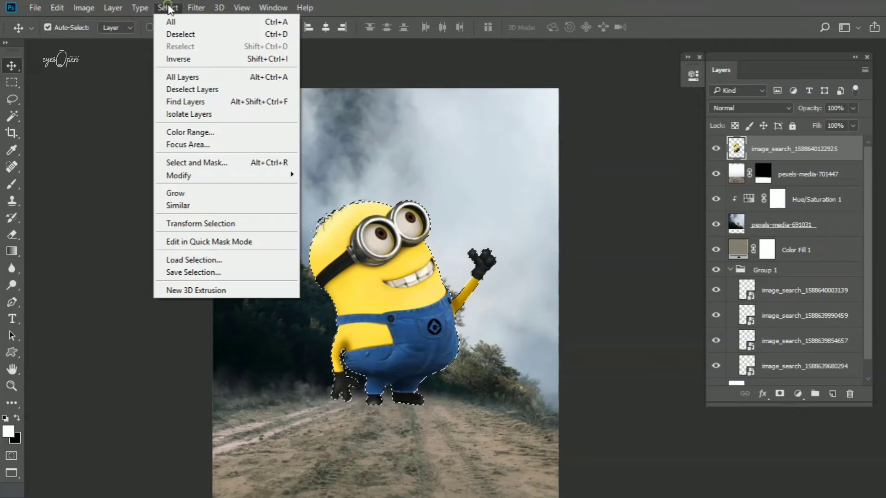
pyautogui.click(324, 209)
pyautogui.click(492, 164)
pyautogui.scroll(4, 356, 306)
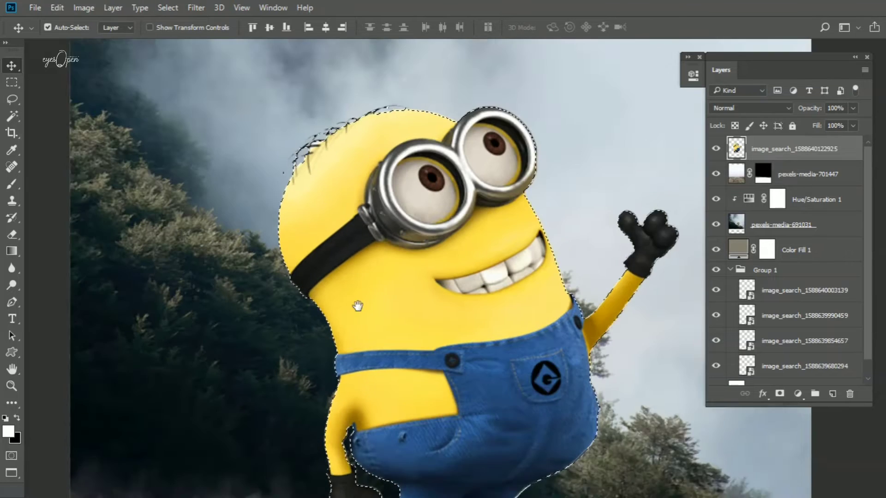
pyautogui.scroll(1, 405, 313)
# - Feather the minion selection by 1.3 pixels
pyautogui.hotkey('shift', 'F6')
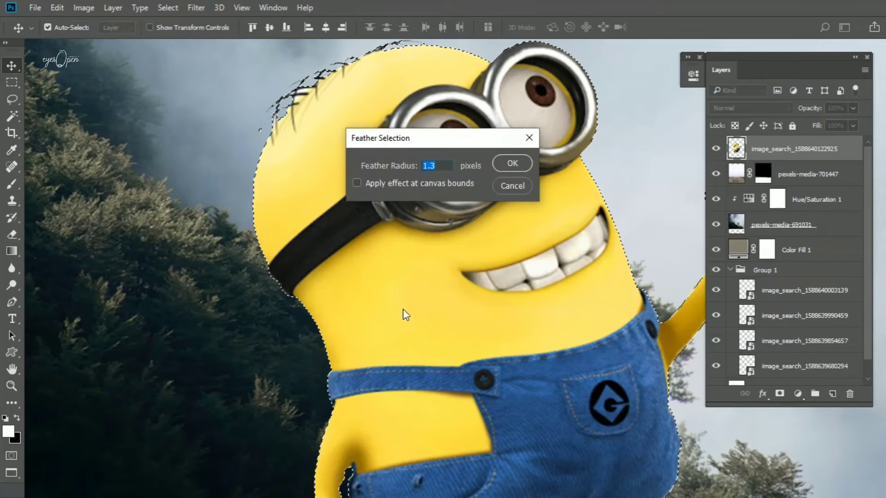
pyautogui.press('Return')
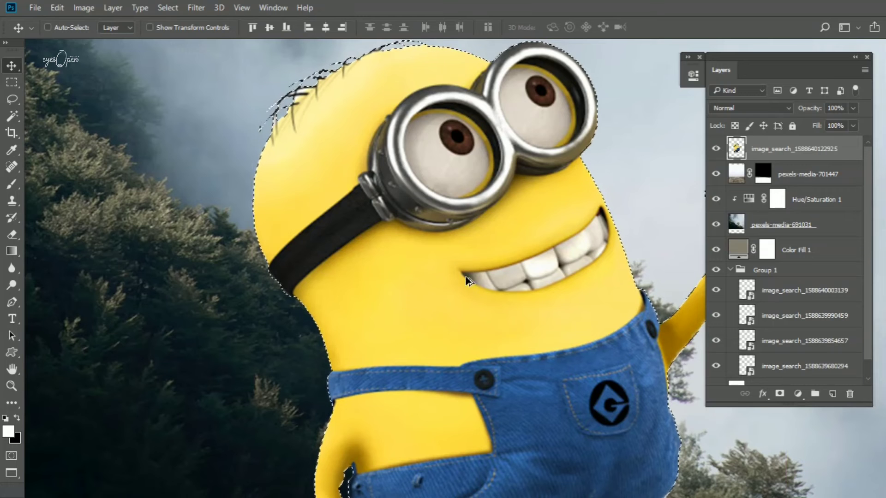
pyautogui.scroll(2, 258, 276)
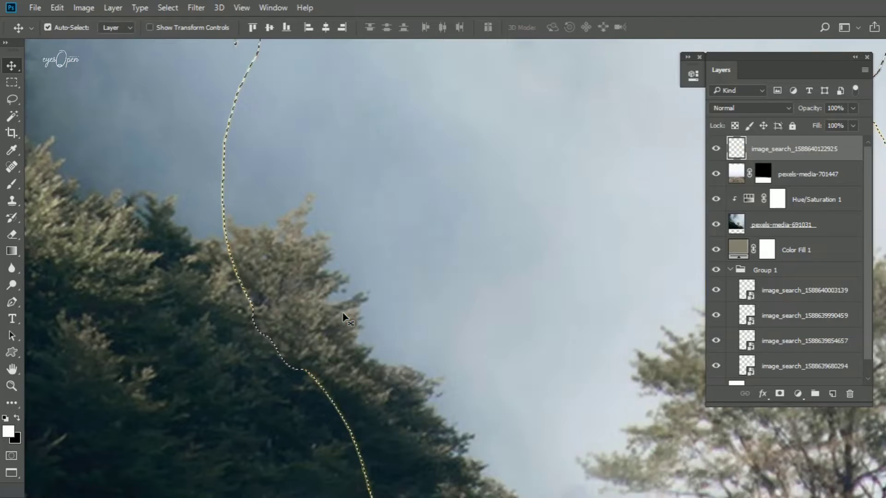
pyautogui.scroll(-5, 343, 318)
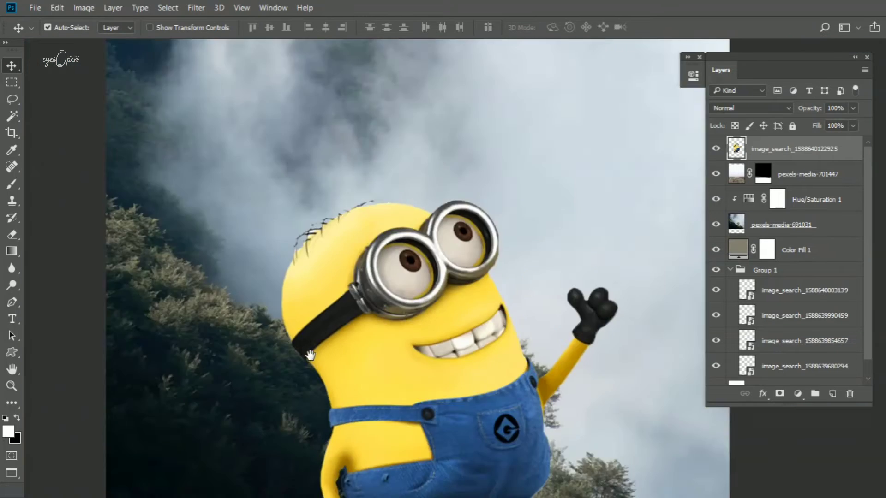
pyautogui.scroll(-3, 405, 380)
# - Convert the waving minion to a Smart Object and shrink it to about 45% on the road's left
pyautogui.moveTo(539, 354); pyautogui.dragTo(512, 350)
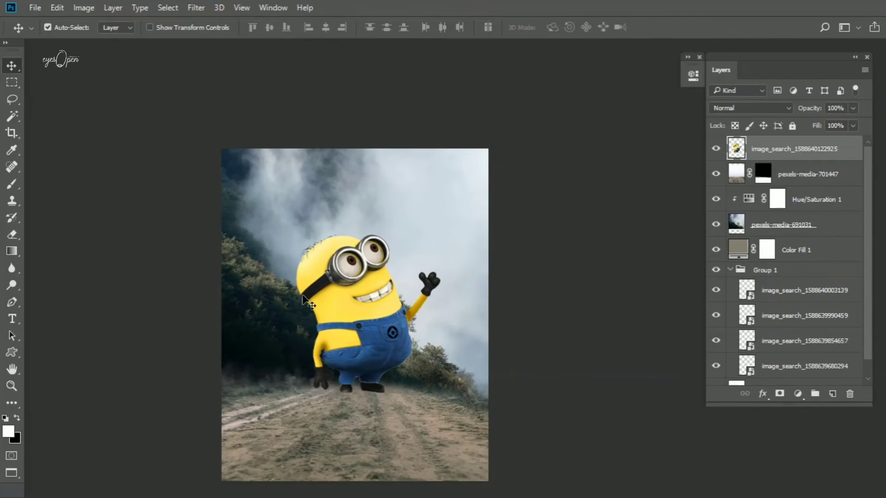
pyautogui.hotkey('ctrl', 't')
pyautogui.moveTo(441, 234); pyautogui.dragTo(362, 320)
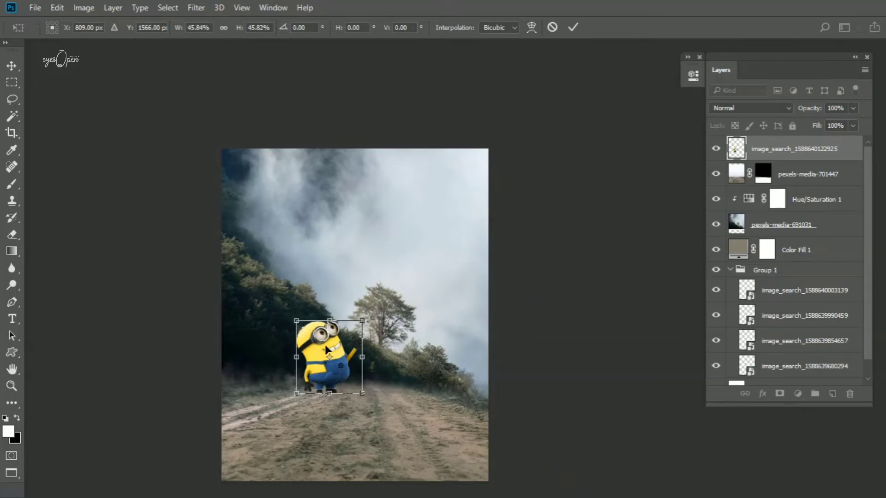
pyautogui.click(552, 27)
pyautogui.rightClick(766, 148)
pyautogui.click(530, 251)
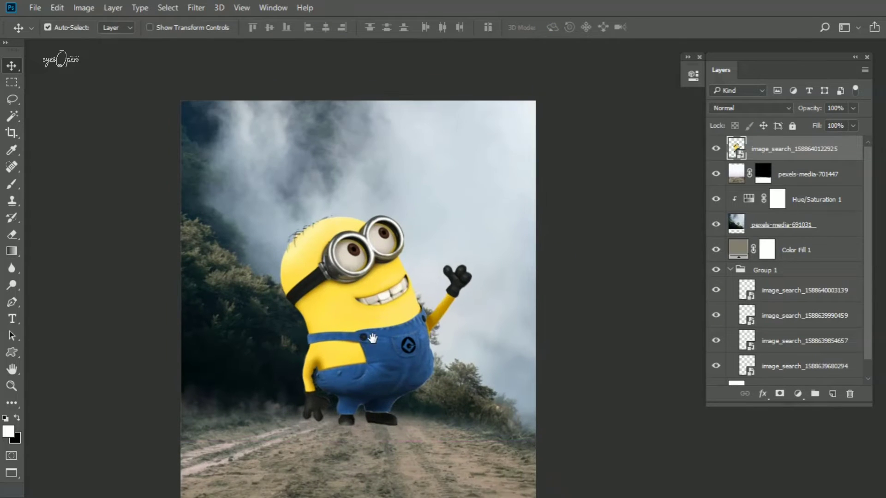
pyautogui.moveTo(373, 338); pyautogui.dragTo(362, 276)
pyautogui.hotkey('ctrl', 't')
pyautogui.moveTo(406, 159)
pyautogui.mouseDown()
pyautogui.moveTo(315, 298)
pyautogui.moveTo(382, 245)
pyautogui.mouseUp()
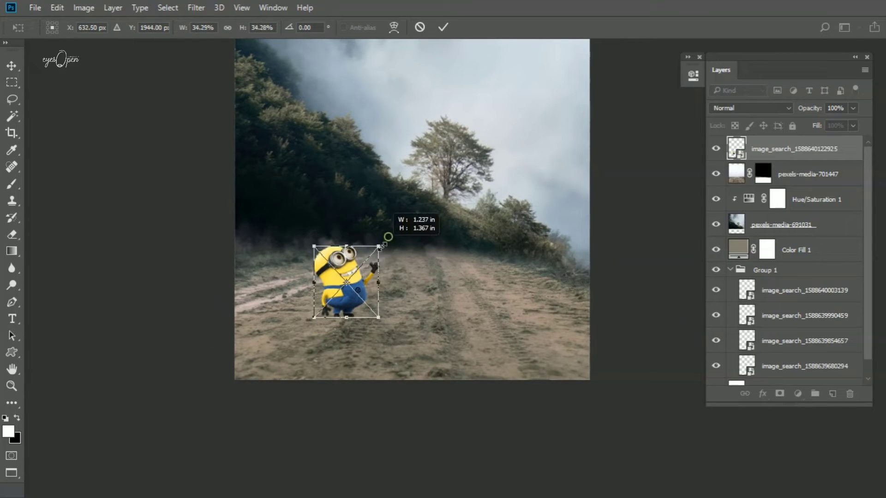
pyautogui.press('Return')
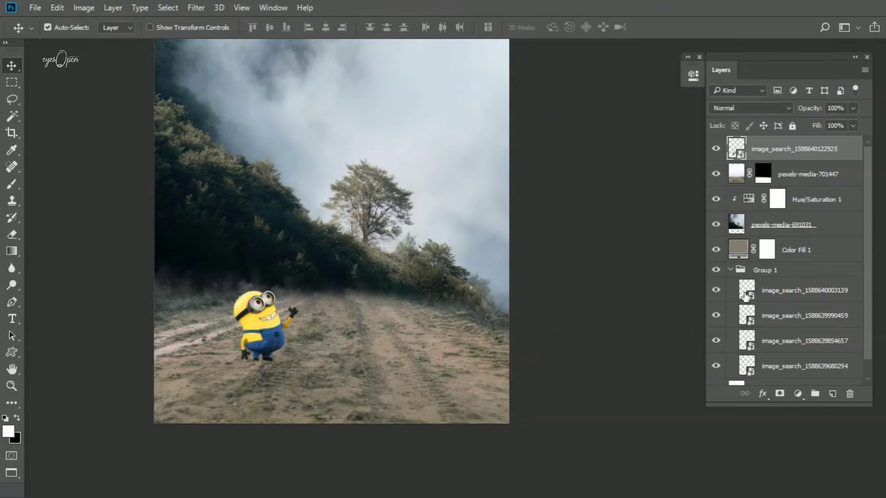
# - Move the clipboard minion layer to the top and scale it down beside the waving minion
pyautogui.click(745, 296)
pyautogui.hotkey('ctrl', 't')
pyautogui.press('Escape')
pyautogui.moveTo(832, 293); pyautogui.dragTo(815, 148)
pyautogui.hotkey('ctrl', 't')
pyautogui.hotkey('ctrl', '-')
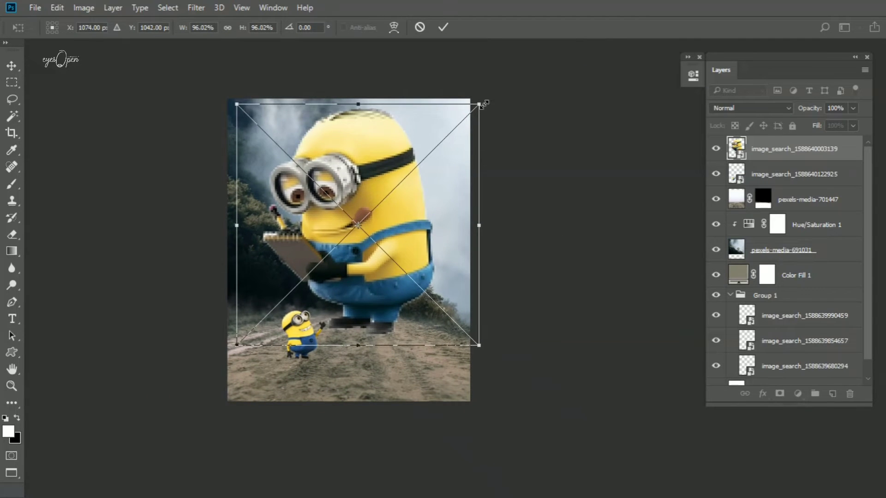
pyautogui.moveTo(481, 103); pyautogui.dragTo(307, 277)
pyautogui.moveTo(293, 311); pyautogui.dragTo(383, 306)
pyautogui.press('Return')
pyautogui.hotkey('ctrl', '+')
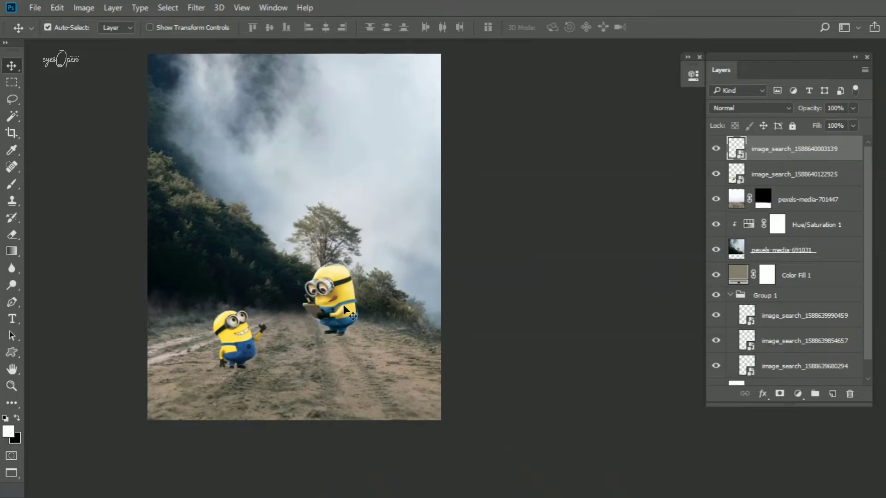
# - Move the dice layer to the top of the stack and hide it
pyautogui.click(810, 370)
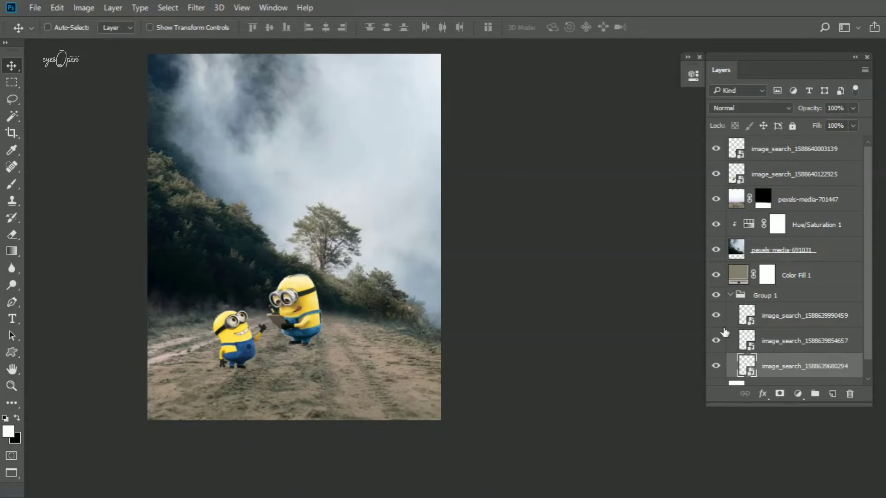
pyautogui.hotkey('ctrl', 't')
pyautogui.press('Escape')
pyautogui.moveTo(794, 374); pyautogui.dragTo(781, 149)
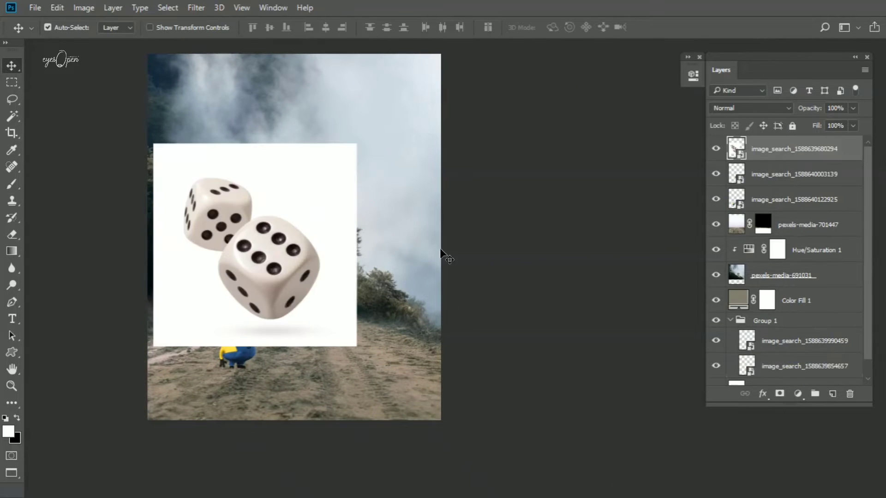
pyautogui.click(715, 149)
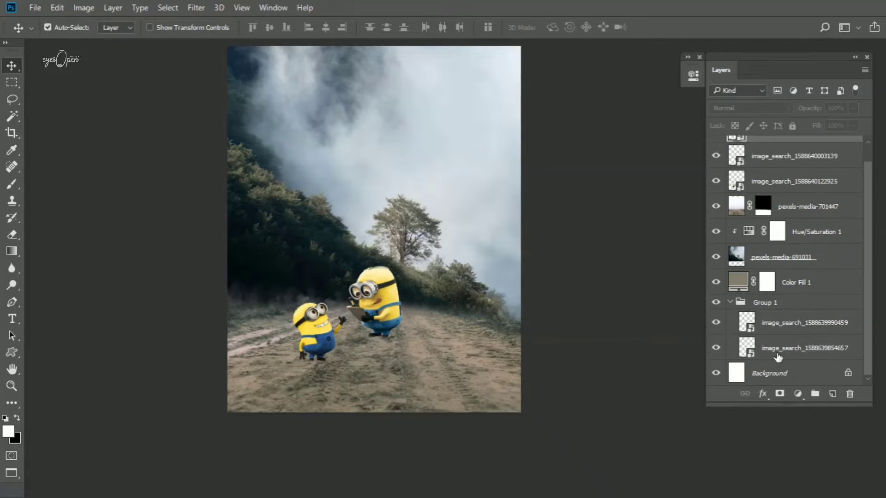
# - Pull the front-facing minion out of Group 1 and scale it to about 22% on the road's right
pyautogui.moveTo(780, 332); pyautogui.dragTo(793, 143)
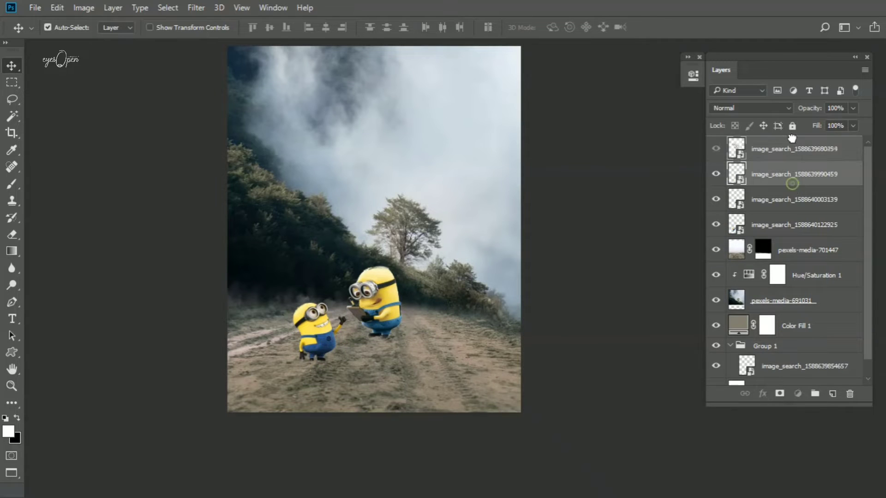
pyautogui.hotkey('ctrl', 't')
pyautogui.moveTo(344, 322); pyautogui.dragTo(342, 330)
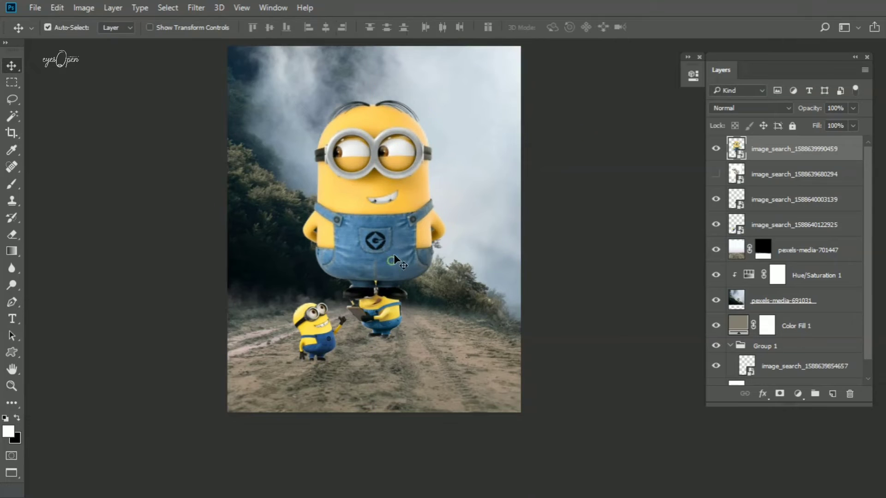
pyautogui.moveTo(522, 54); pyautogui.dragTo(419, 312)
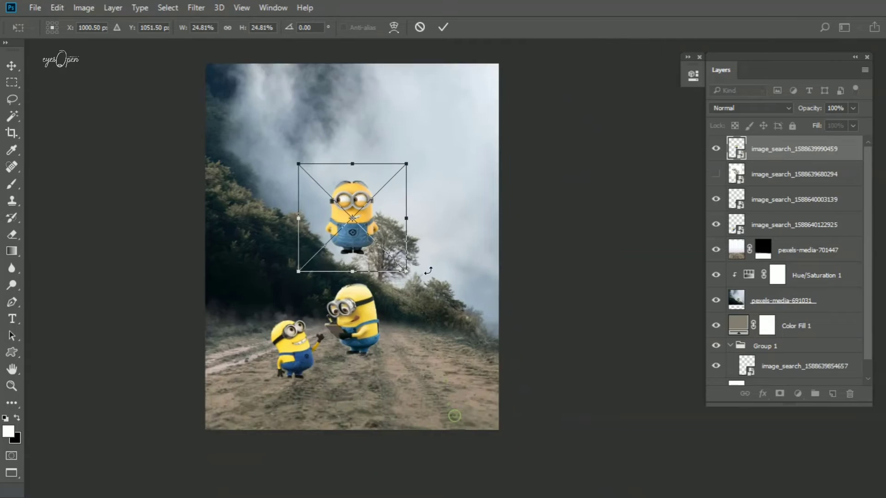
pyautogui.scroll(2, 323, 268)
pyautogui.moveTo(495, 424)
pyautogui.mouseDown()
pyautogui.moveTo(469, 410)
pyautogui.moveTo(448, 372)
pyautogui.mouseUp()
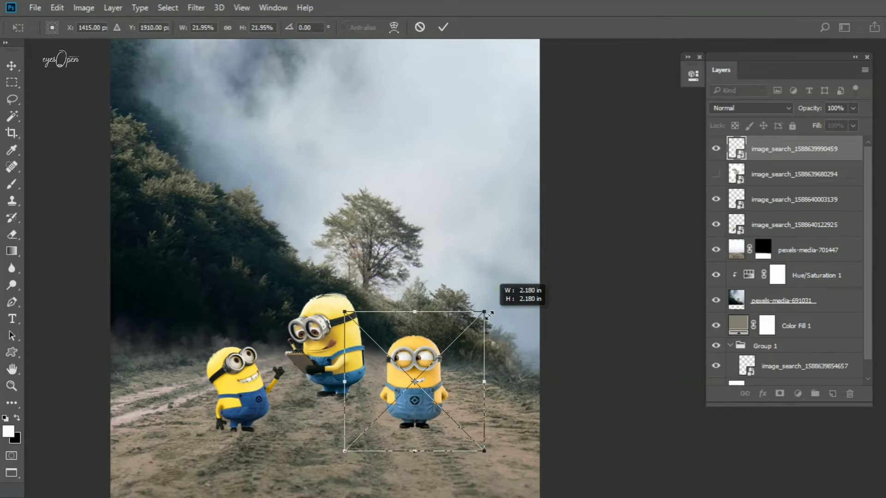
pyautogui.press('Return')
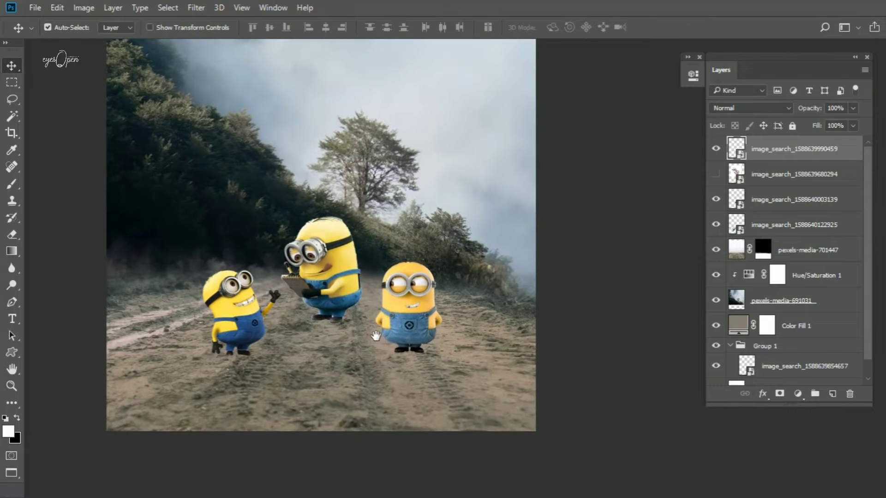
pyautogui.click(403, 331)
# - Shrink the clipboard minion further and nudge it into the middle position
pyautogui.click(325, 272)
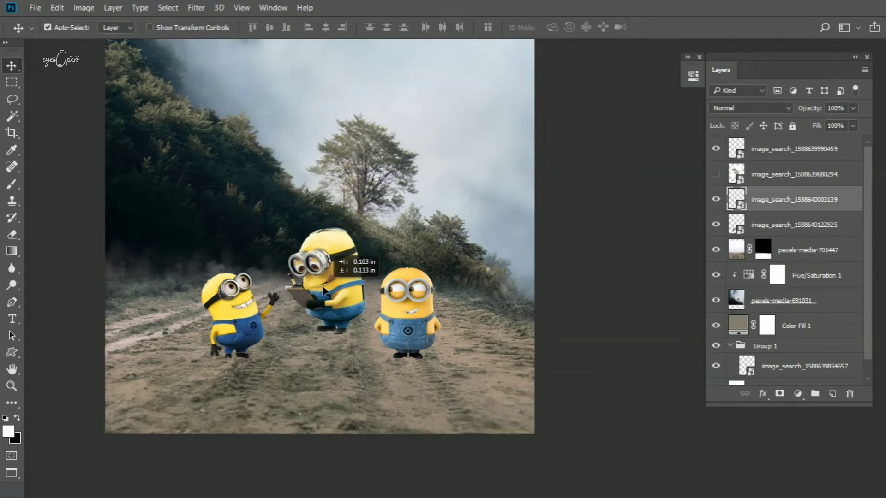
pyautogui.hotkey('ctrl', 't')
pyautogui.moveTo(386, 224); pyautogui.dragTo(350, 254)
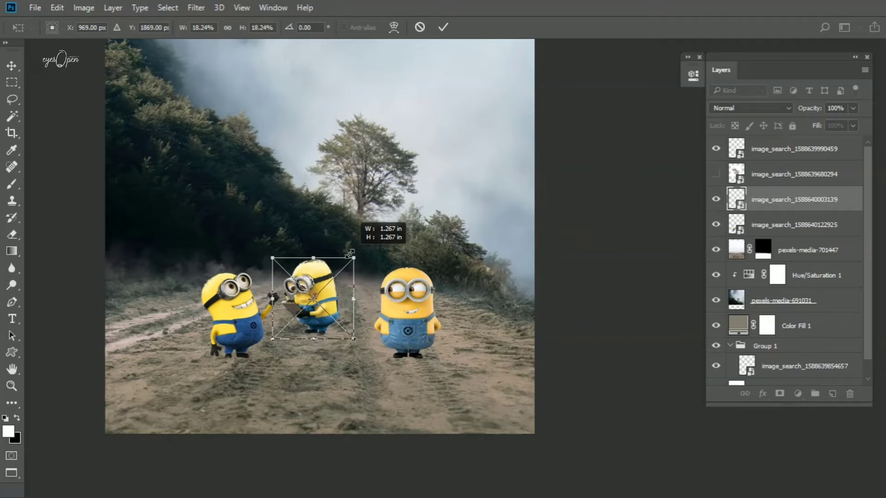
pyautogui.moveTo(337, 313); pyautogui.dragTo(336, 309)
pyautogui.press('Return')
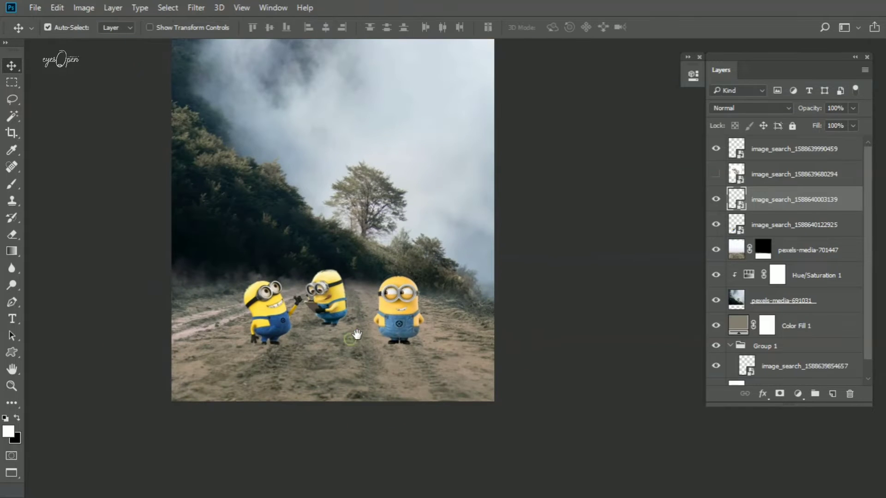
# - Shift the left minion left, centre the clipboard minion, and move the right minion slightly right
pyautogui.moveTo(277, 317); pyautogui.dragTo(271, 316)
pyautogui.moveTo(336, 304); pyautogui.dragTo(345, 312)
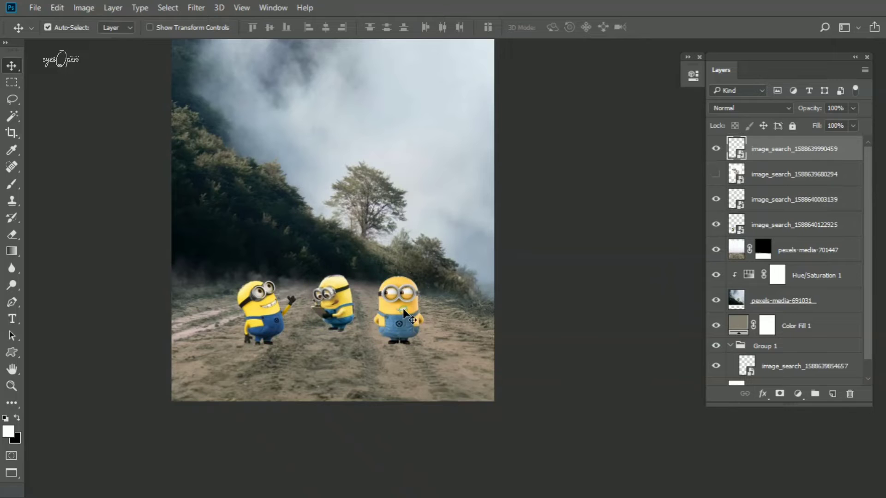
pyautogui.moveTo(405, 309); pyautogui.dragTo(401, 312)
pyautogui.scroll(-2, 409, 332)
pyautogui.scroll(1, 369, 334)
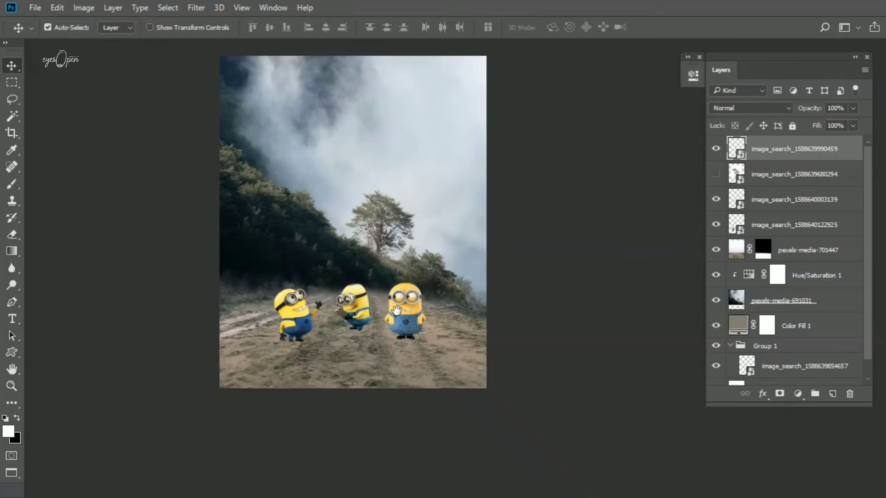
pyautogui.scroll(2, 310, 336)
pyautogui.moveTo(347, 310); pyautogui.dragTo(343, 310)
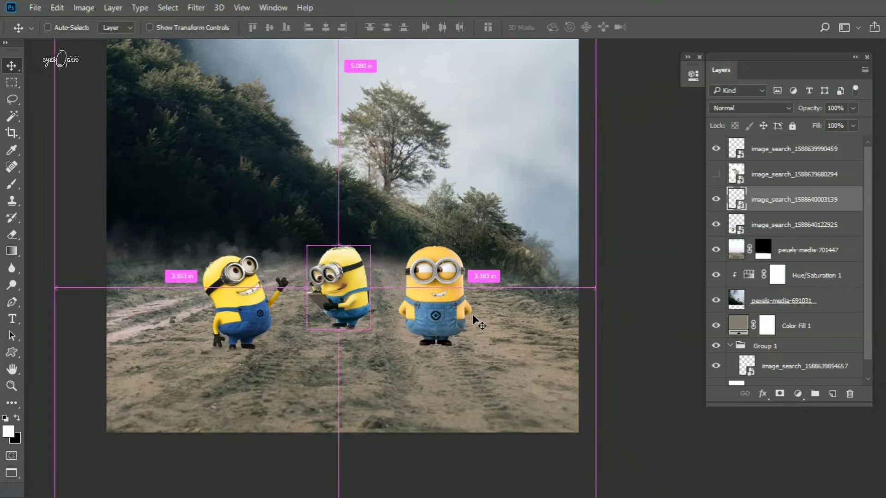
pyautogui.moveTo(461, 317); pyautogui.dragTo(468, 314)
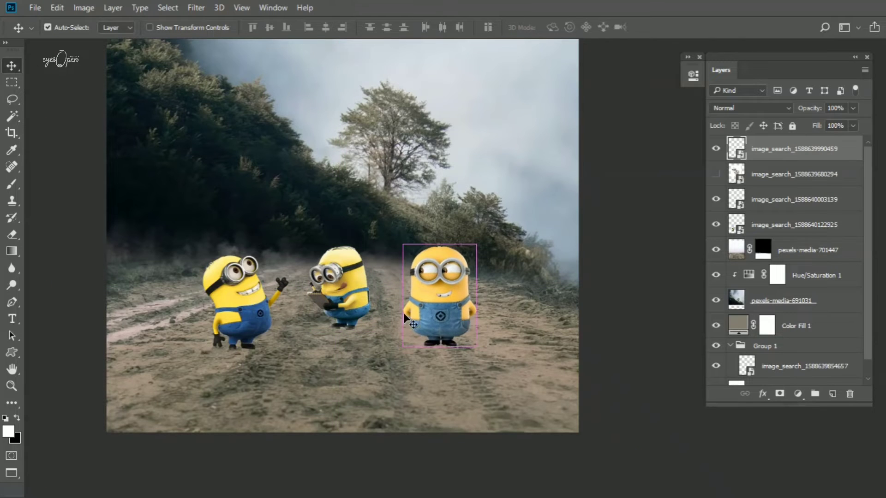
pyautogui.scroll(-2, 392, 318)
pyautogui.scroll(1, 373, 333)
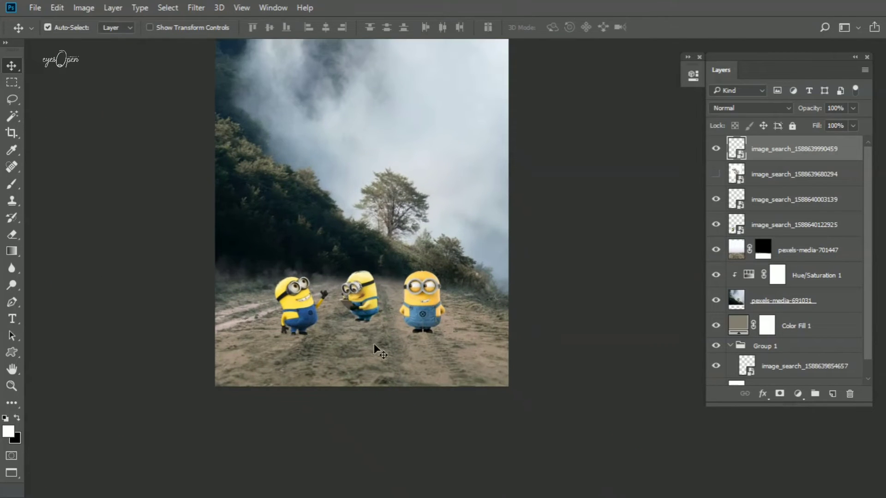
pyautogui.scroll(2, 461, 231)
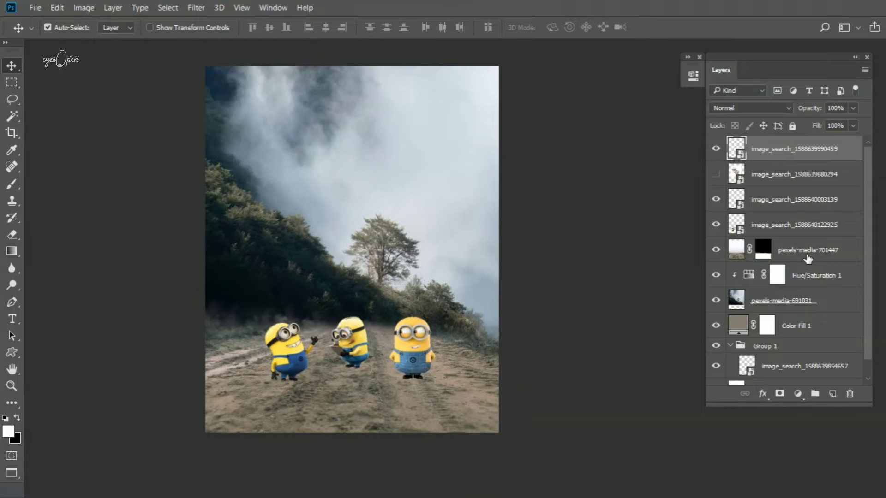
pyautogui.scroll(-1, 777, 276)
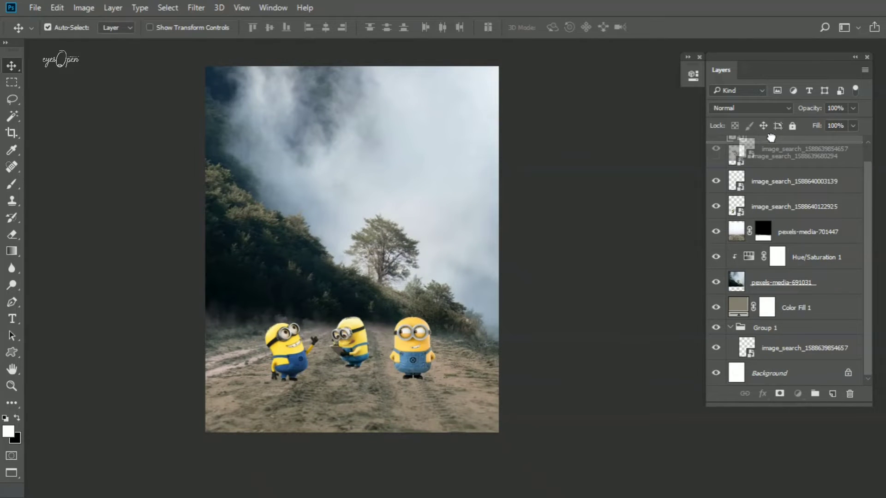
# - Move the Ludo board layer to the top and shrink the board beside the middle minion
pyautogui.moveTo(771, 152); pyautogui.dragTo(770, 139)
pyautogui.hotkey('ctrl', 't')
pyautogui.moveTo(318, 369); pyautogui.dragTo(358, 380)
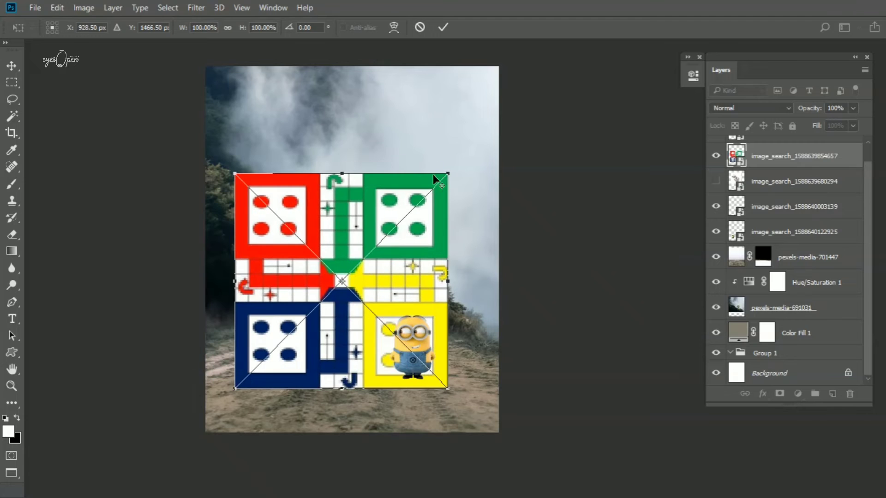
pyautogui.moveTo(432, 173); pyautogui.dragTo(369, 253)
pyautogui.hotkey('ctrl', '+')
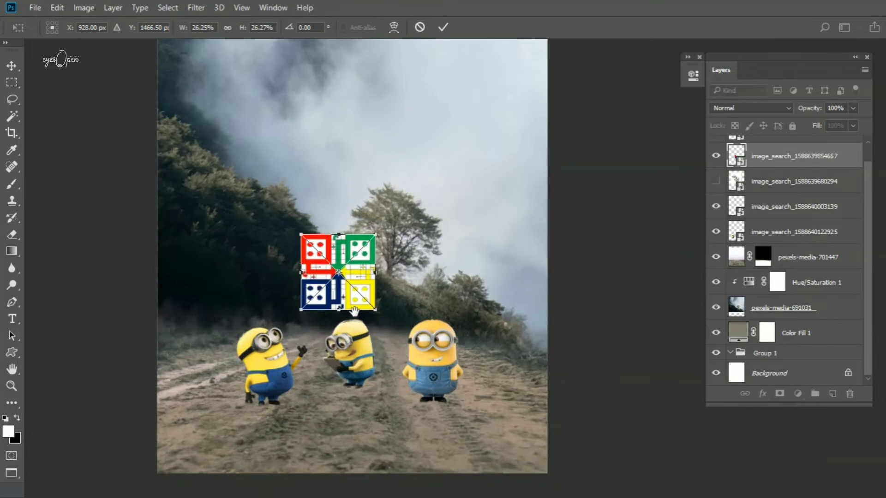
pyautogui.moveTo(369, 182)
pyautogui.mouseDown()
pyautogui.moveTo(384, 331)
pyautogui.moveTo(354, 325)
pyautogui.moveTo(378, 342)
pyautogui.mouseUp()
pyautogui.hotkey('ctrl', '+')
# - Distort the board's top corners downward so it lies flat in perspective on the road
pyautogui.rightClick(348, 321)
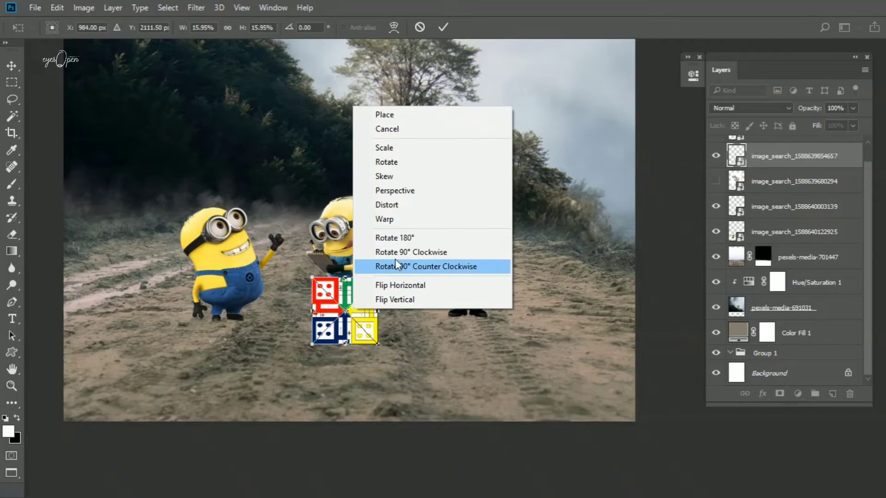
pyautogui.click(375, 281)
pyautogui.scroll(1, 375, 281)
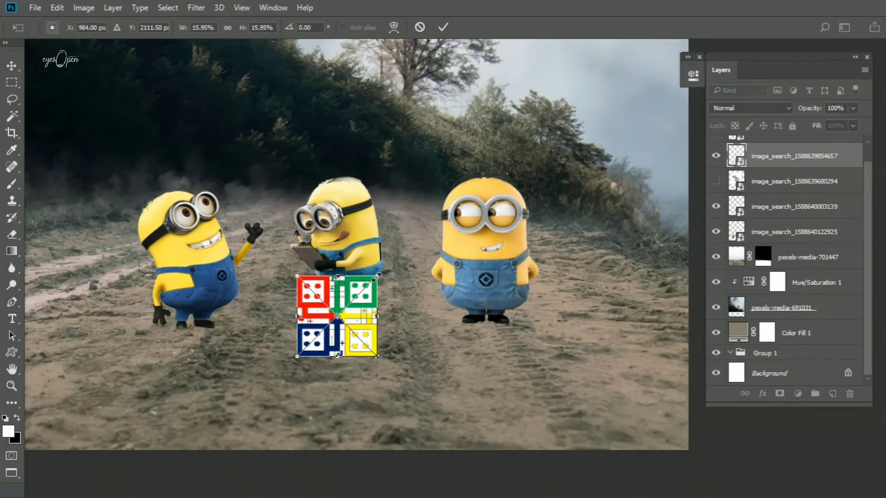
pyautogui.moveTo(377, 277); pyautogui.dragTo(375, 283)
pyautogui.moveTo(300, 282)
pyautogui.mouseDown()
pyautogui.moveTo(336, 326)
pyautogui.moveTo(286, 320)
pyautogui.mouseUp()
pyautogui.scroll(2, 336, 327)
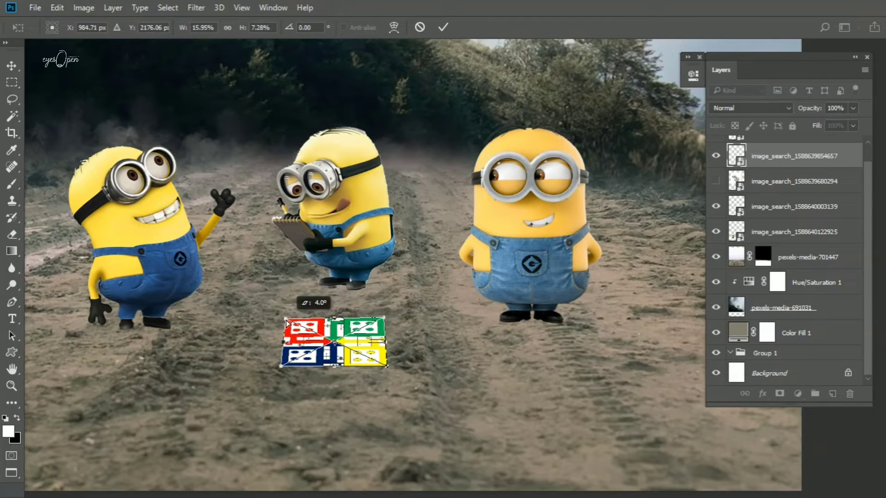
pyautogui.moveTo(384, 318); pyautogui.dragTo(382, 317)
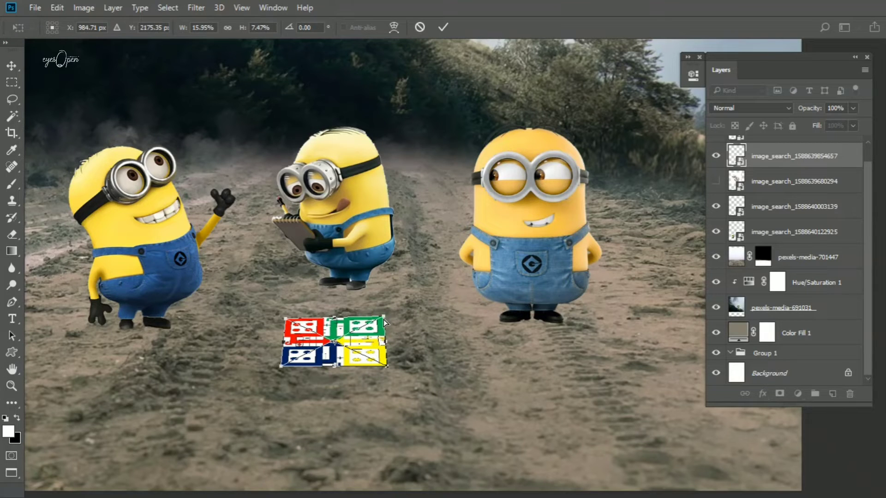
pyautogui.moveTo(384, 321); pyautogui.dragTo(384, 320)
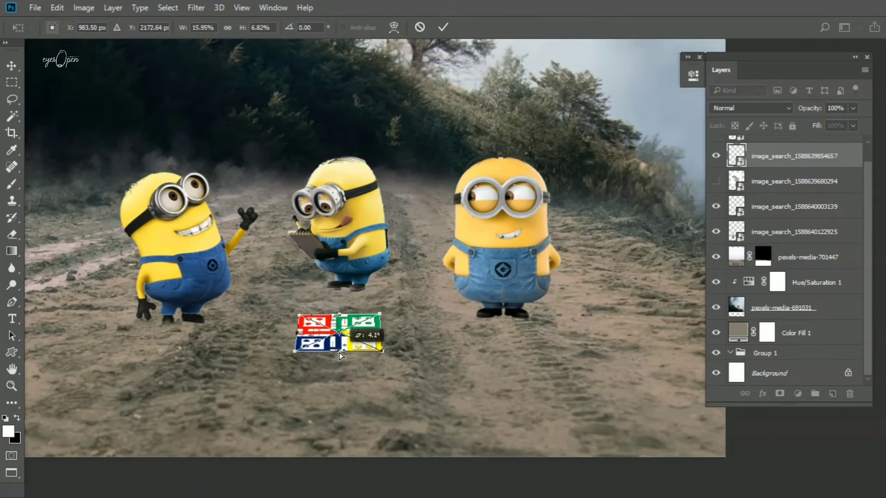
pyautogui.press('Return')
# - Nudge the board up and warp it to follow the ground, then fit the image in view
pyautogui.moveTo(335, 346); pyautogui.dragTo(336, 336)
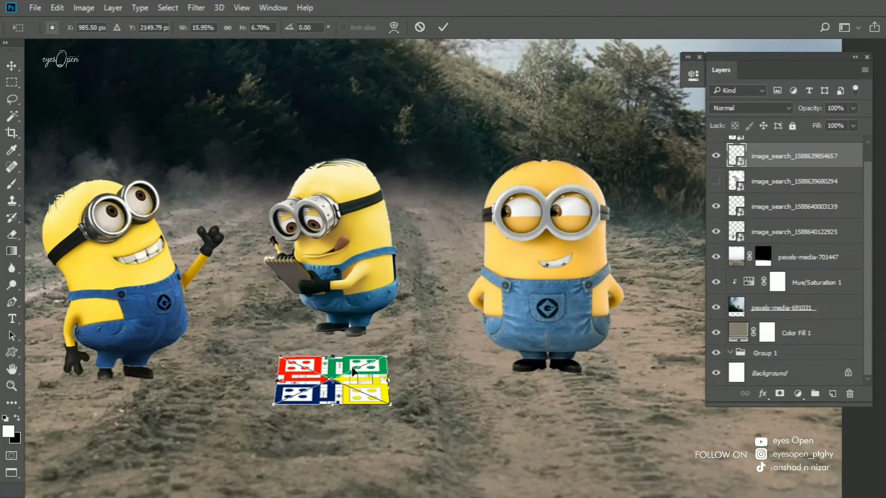
pyautogui.hotkey('ctrl', 't')
pyautogui.rightClick(365, 166)
pyautogui.click(406, 278)
pyautogui.moveTo(312, 378); pyautogui.dragTo(313, 376)
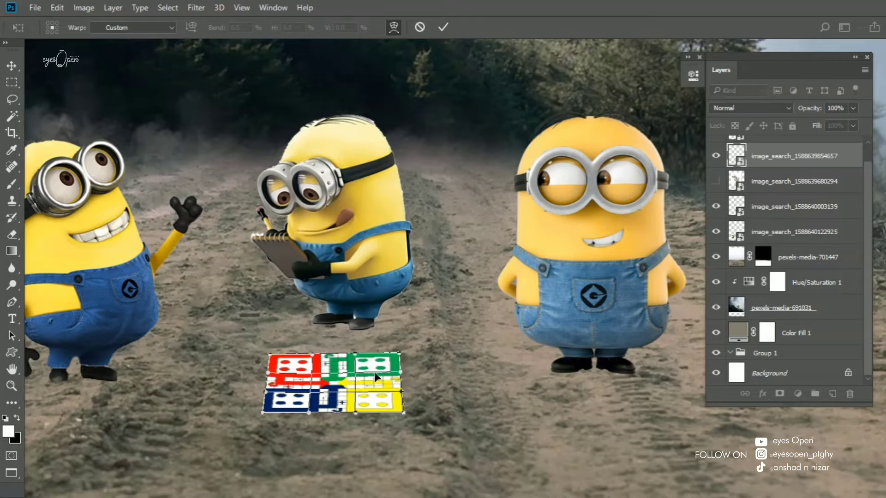
pyautogui.moveTo(374, 372); pyautogui.dragTo(397, 356)
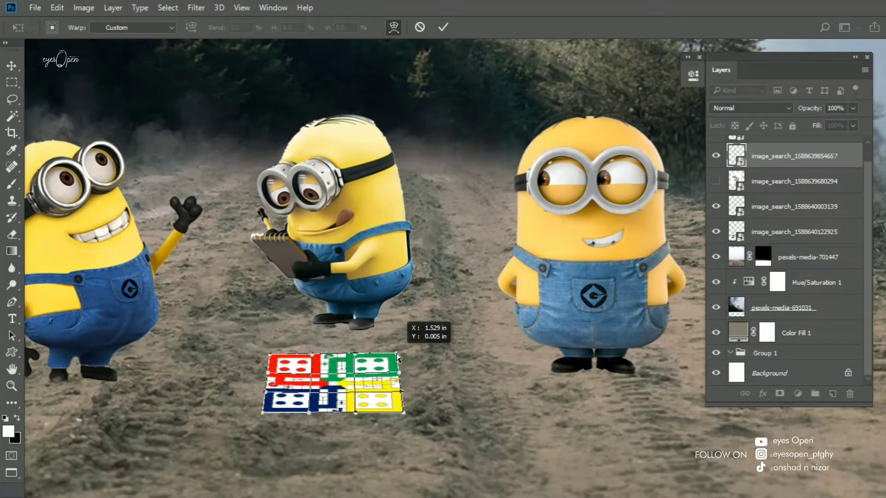
pyautogui.moveTo(402, 413); pyautogui.dragTo(402, 409)
pyautogui.press('Return')
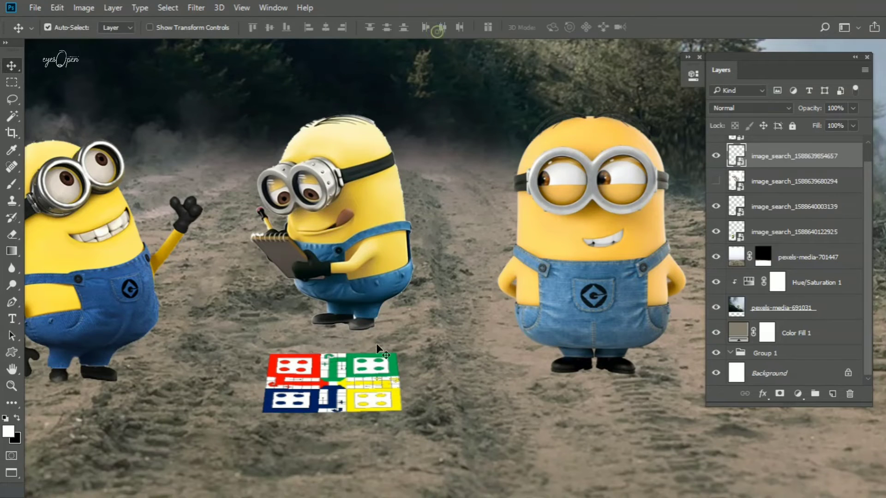
pyautogui.hotkey('ctrl', '0')
# - Select the middle minion layer and scale the minion slightly smaller
pyautogui.scroll(-2, 362, 413)
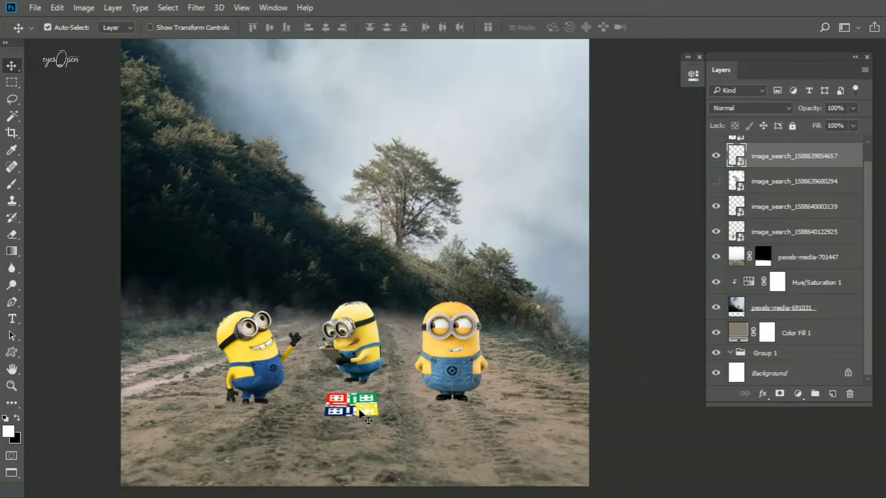
pyautogui.moveTo(362, 414)
pyautogui.mouseDown()
pyautogui.moveTo(356, 385)
pyautogui.moveTo(320, 364)
pyautogui.mouseUp()
pyautogui.scroll(-2, 362, 413)
pyautogui.click(325, 364)
pyautogui.hotkey('ctrl', 't')
pyautogui.press('Return')
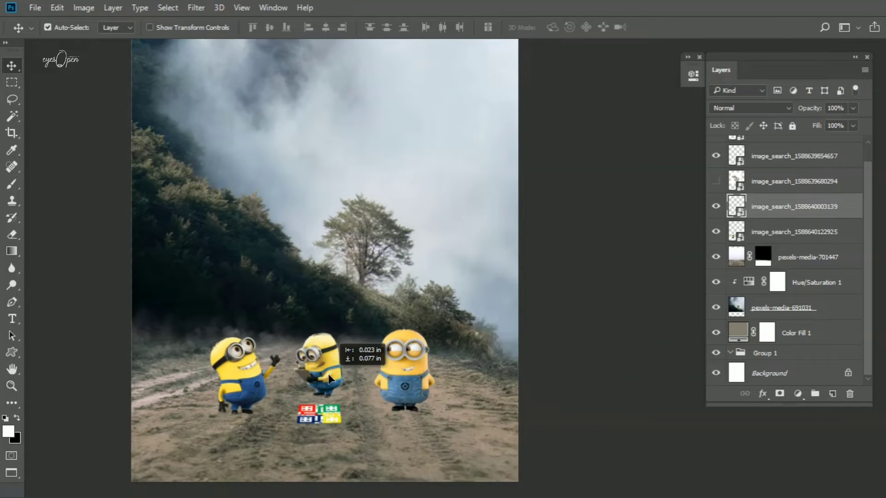
# - Find the hidden dice layer, turn its visibility back on, and select it
pyautogui.scroll(-1, 272, 412)
pyautogui.scroll(2, 276, 406)
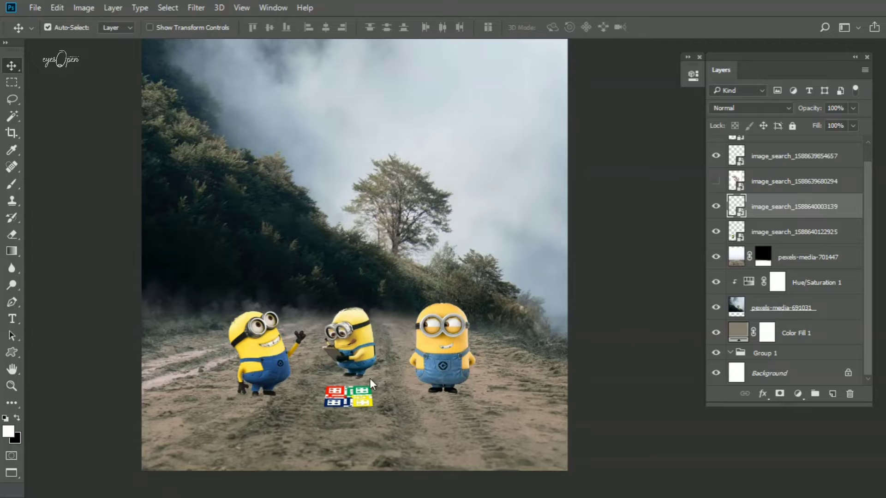
pyautogui.scroll(-1, 354, 372)
pyautogui.scroll(-2, 354, 372)
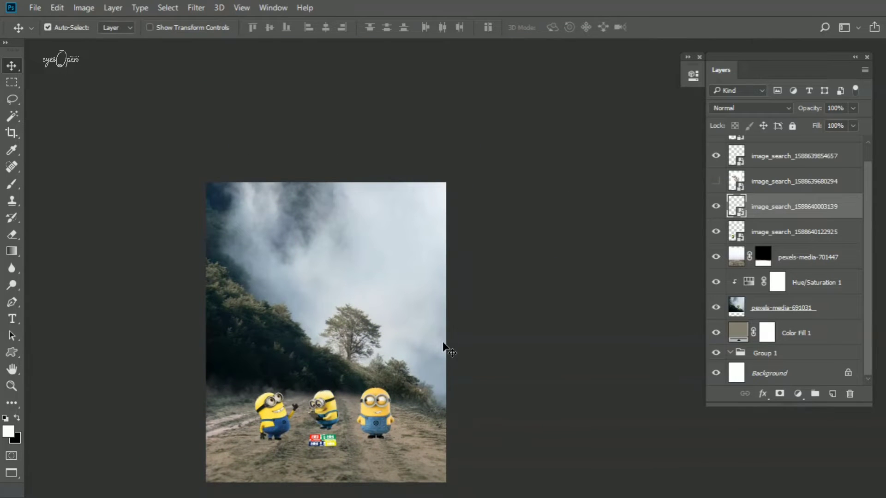
pyautogui.scroll(1, 442, 344)
pyautogui.scroll(1, 733, 187)
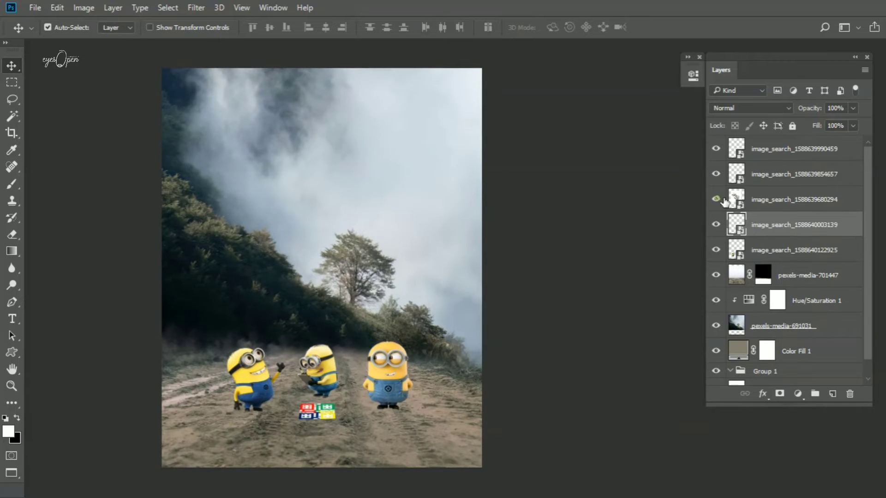
pyautogui.click(722, 200)
pyautogui.click(784, 199)
# - Choose the Pen tool and pan the view across the dice image
pyautogui.scroll(2, 298, 253)
pyautogui.scroll(2, 297, 253)
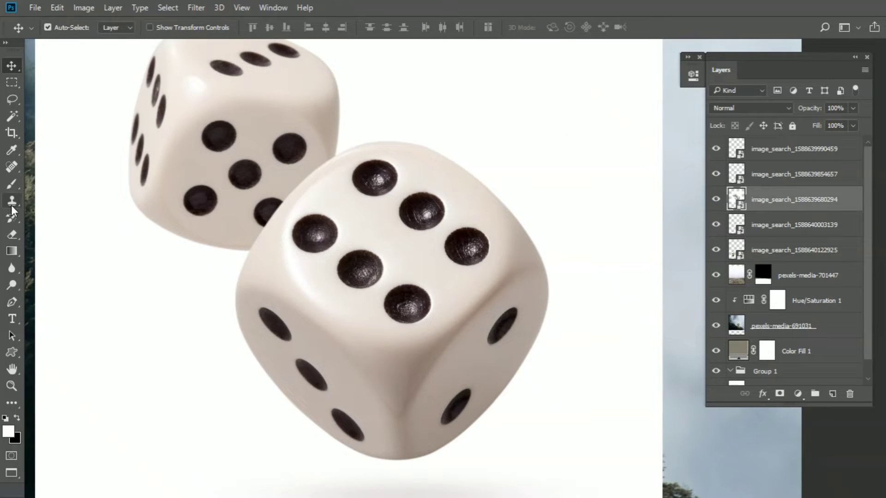
pyautogui.rightClick(11, 307)
pyautogui.click(48, 300)
pyautogui.scroll(1, 293, 368)
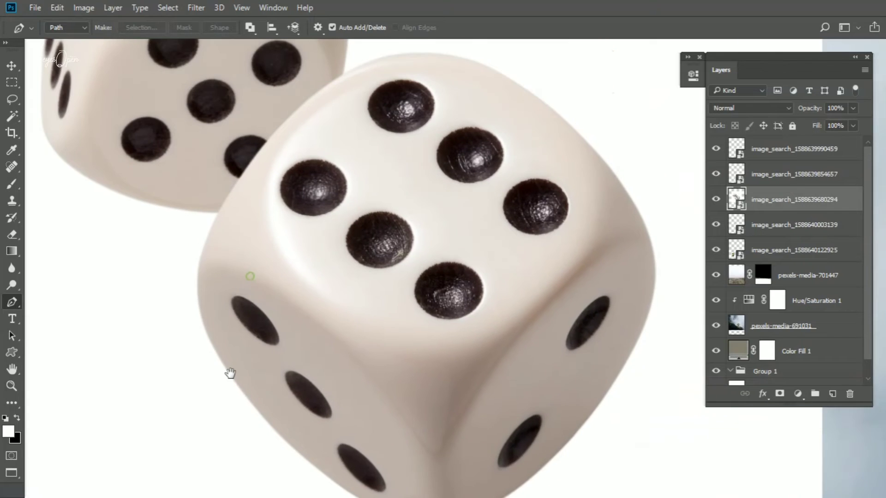
pyautogui.moveTo(215, 356); pyautogui.dragTo(209, 335)
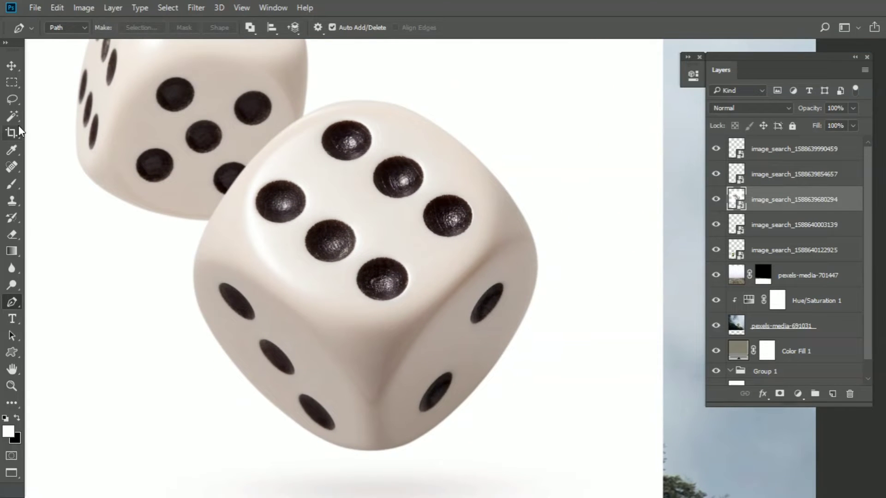
# - Try selecting the white background around the dice with the Magic Wand and Lasso
pyautogui.click(12, 116)
pyautogui.click(152, 333)
pyautogui.scroll(1, 291, 176)
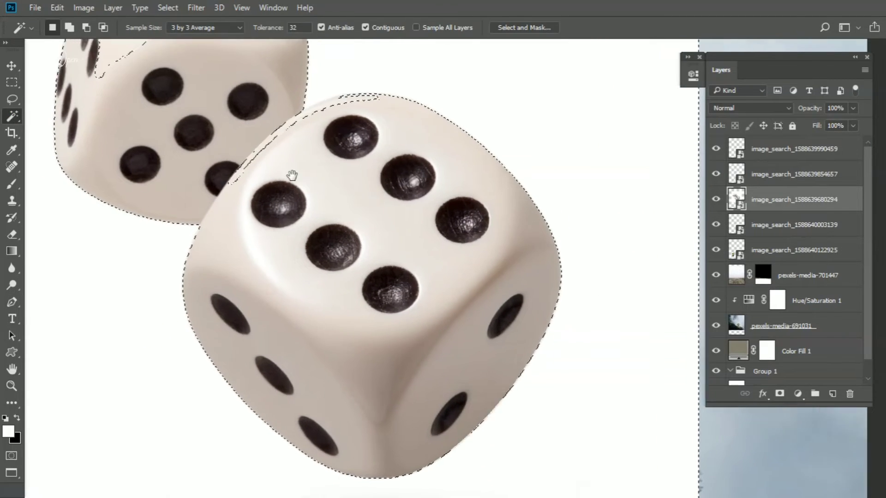
pyautogui.scroll(-2, 292, 176)
pyautogui.scroll(-1, 385, 352)
pyautogui.moveTo(385, 352); pyautogui.dragTo(320, 370)
pyautogui.scroll(3, 269, 384)
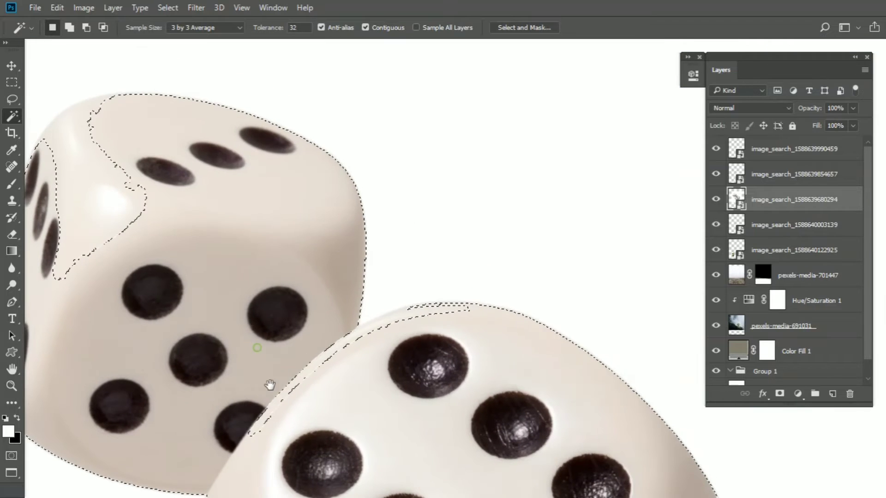
pyautogui.press('l')
pyautogui.scroll(2, 257, 416)
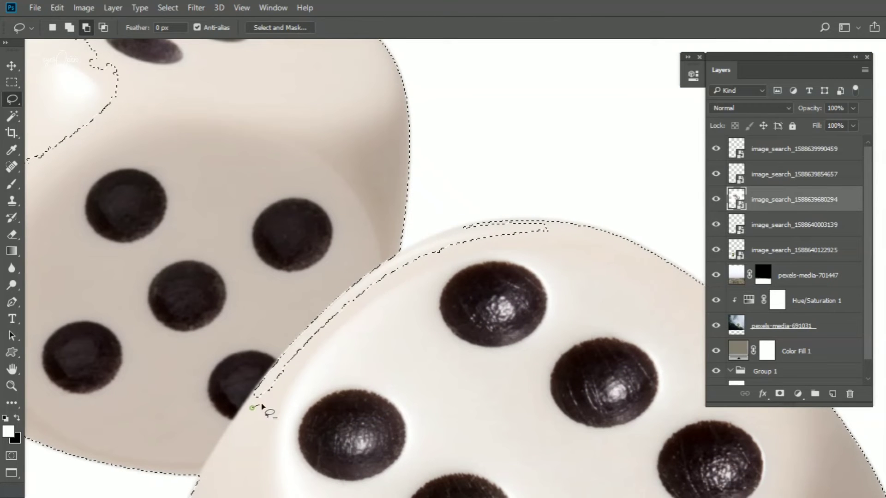
pyautogui.scroll(-3, 256, 445)
pyautogui.scroll(2, 267, 365)
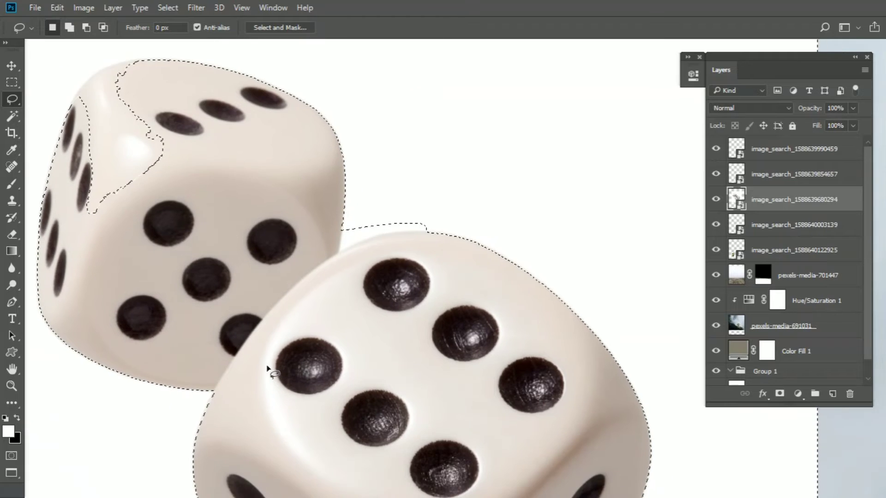
pyautogui.scroll(-1, 253, 356)
# - Begin a Pen path tracing the front die's left and top edges
pyautogui.press('p')
pyautogui.scroll(4, 236, 392)
pyautogui.scroll(1, 237, 391)
pyautogui.moveTo(266, 380); pyautogui.dragTo(126, 439)
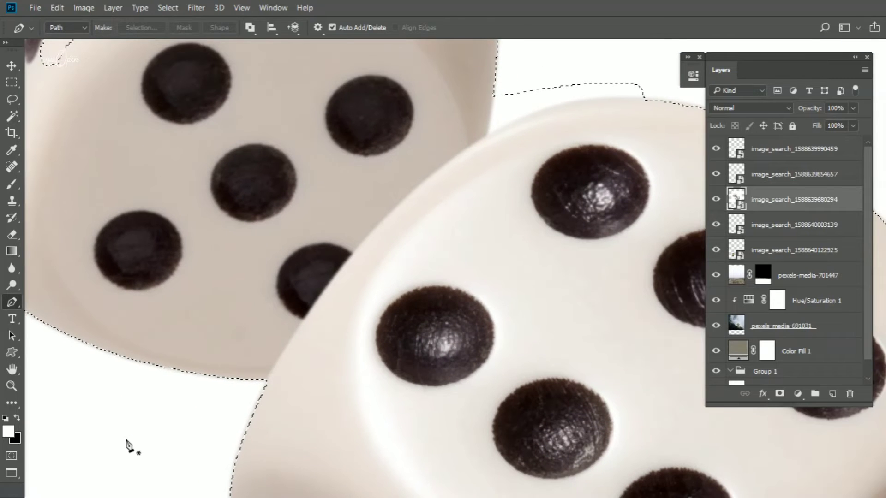
pyautogui.moveTo(488, 136); pyautogui.dragTo(585, 102)
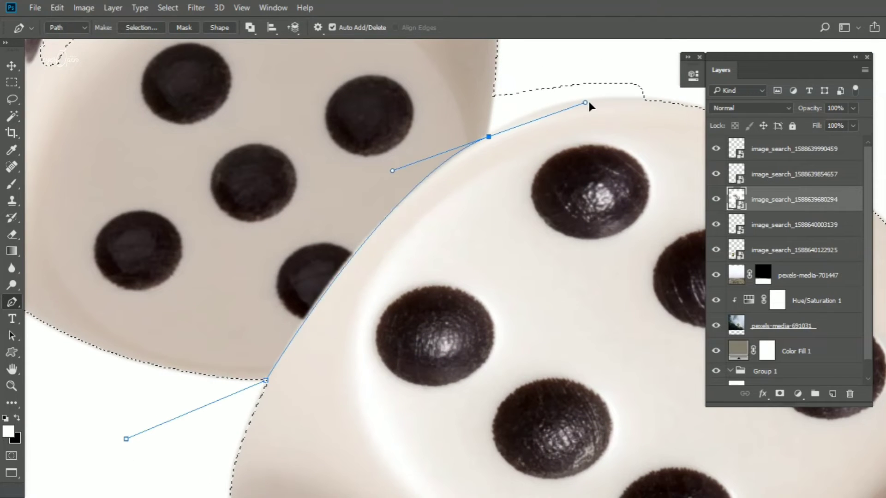
pyautogui.moveTo(386, 172); pyautogui.dragTo(383, 182)
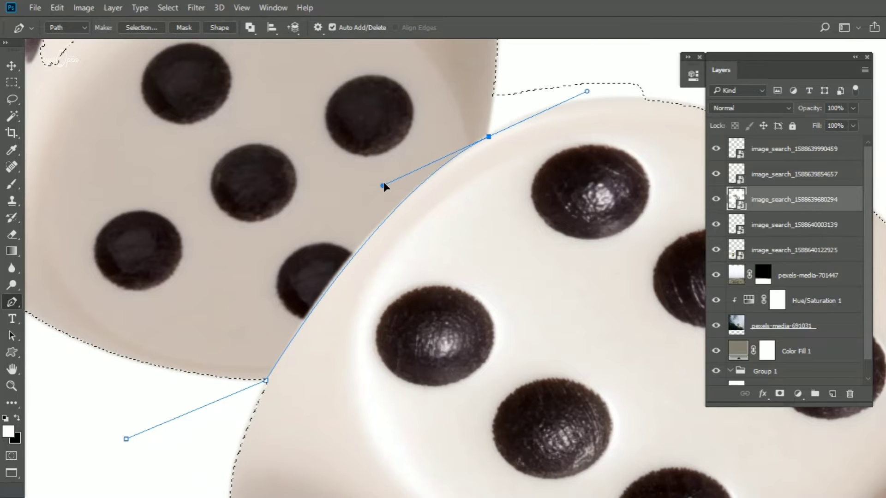
pyautogui.keyDown('alt'); pyautogui.click(488, 136); pyautogui.keyUp('alt')
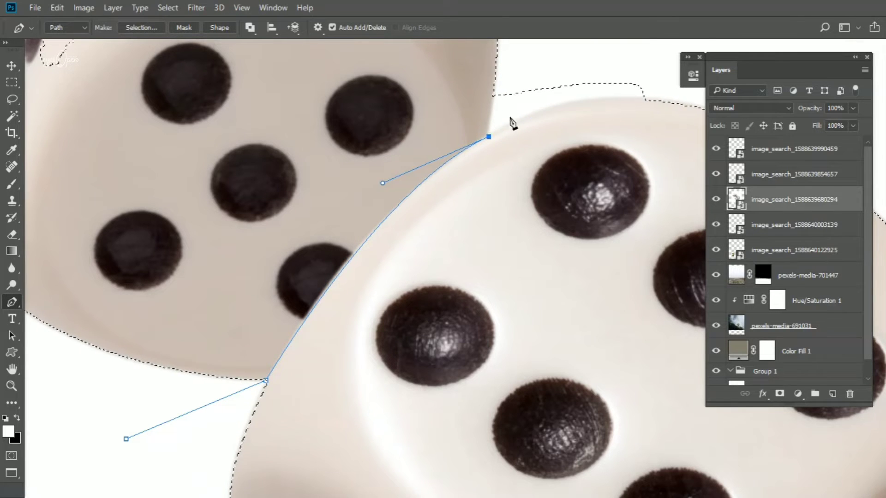
pyautogui.click(530, 94)
# - Continue the path down the die's right side and close the outline
pyautogui.scroll(-5, 531, 94)
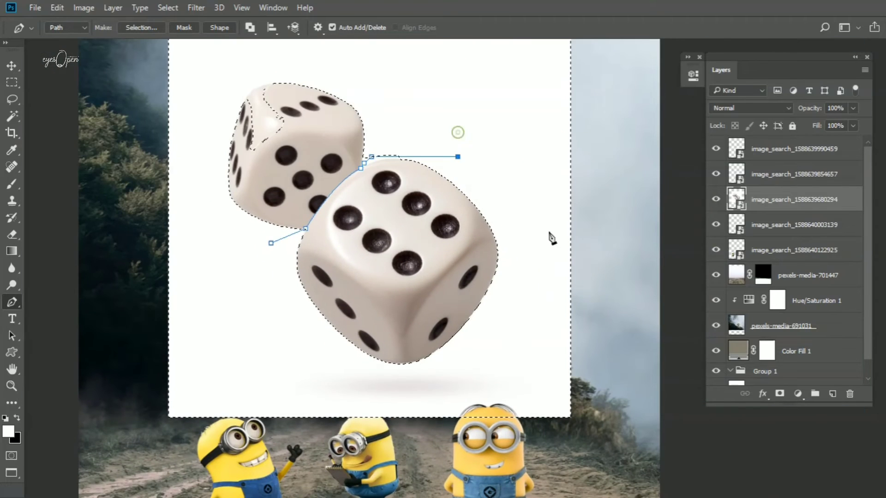
pyautogui.moveTo(538, 237); pyautogui.dragTo(540, 272)
pyautogui.moveTo(539, 346); pyautogui.dragTo(504, 381)
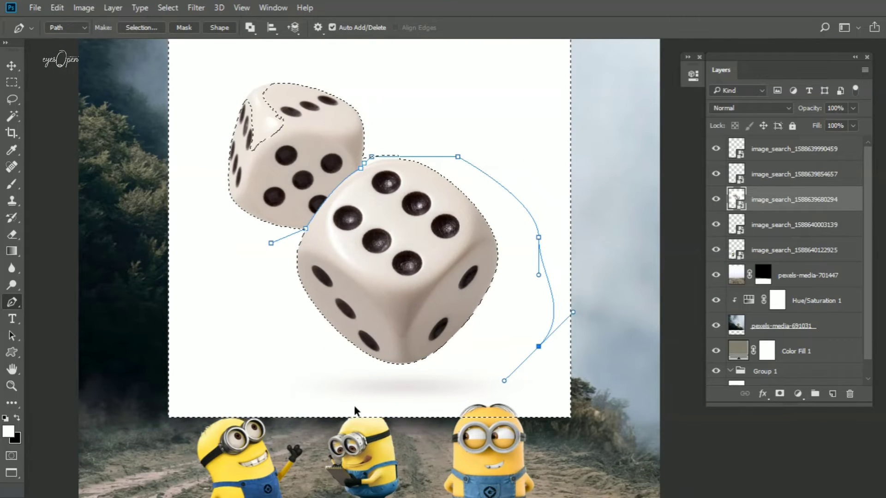
pyautogui.click(399, 346)
pyautogui.moveTo(398, 396); pyautogui.dragTo(336, 385)
pyautogui.click(283, 293)
pyautogui.click(305, 229)
# - Make the path a selection, rasterize and feather it, then delete everything outside the front die
pyautogui.hotkey('ctrl', 'Return')
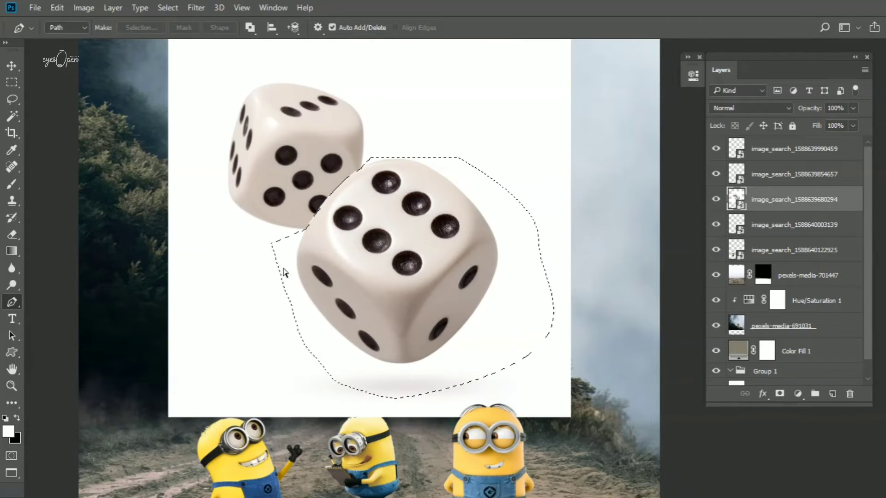
pyautogui.hotkey('ctrl', '+')
pyautogui.moveTo(389, 235); pyautogui.dragTo(361, 297)
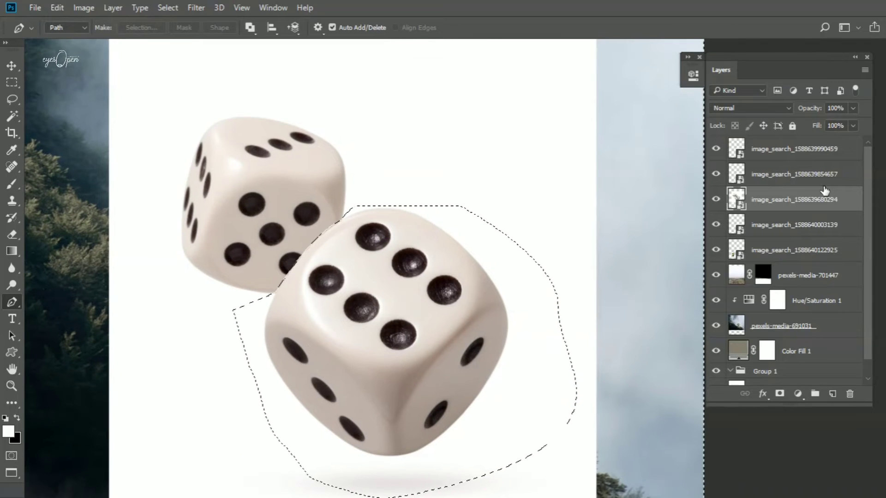
pyautogui.rightClick(814, 199)
pyautogui.click(562, 314)
pyautogui.hotkey('shift', 'F6')
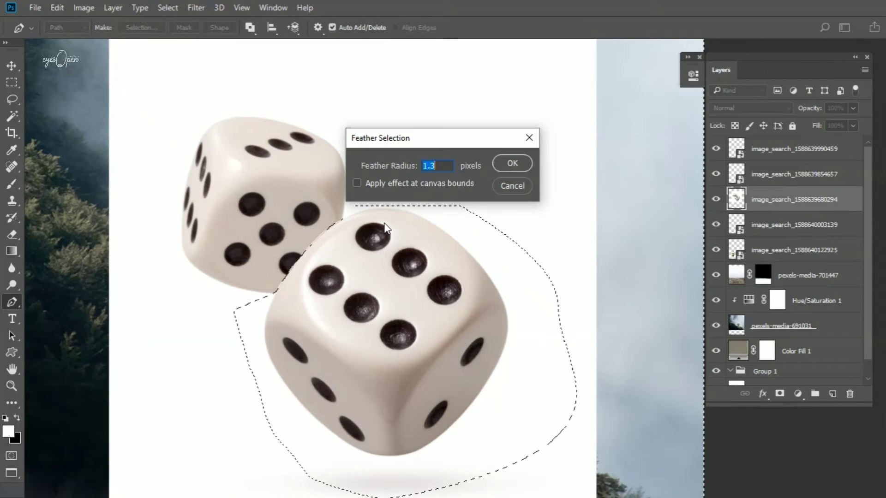
pyautogui.press('Return')
pyautogui.hotkey('ctrl', 'shift', 'i')
pyautogui.press('Delete')
pyautogui.hotkey('ctrl', 'd')
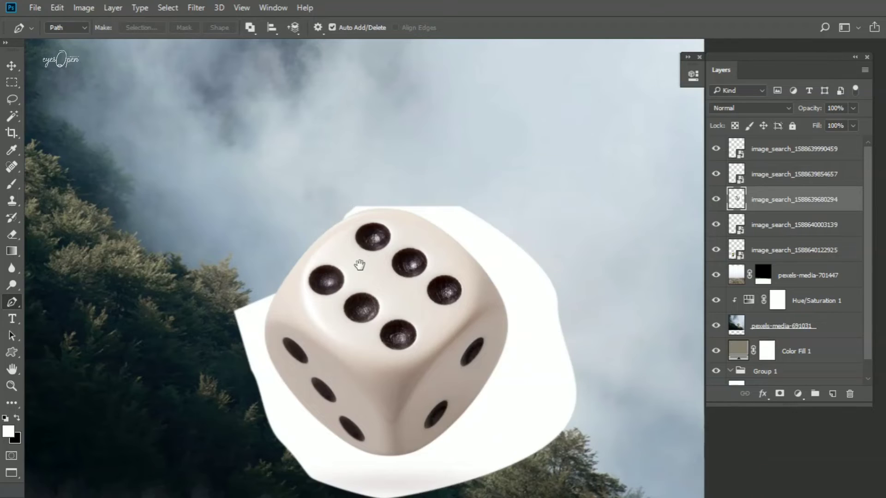
# - Magic Wand-select and feather the white plate around the die, adding the remaining white edge
pyautogui.press('v')
pyautogui.hotkey('ctrl', '-')
pyautogui.press('w')
pyautogui.click(389, 379)
pyautogui.hotkey('shift', 'F6')
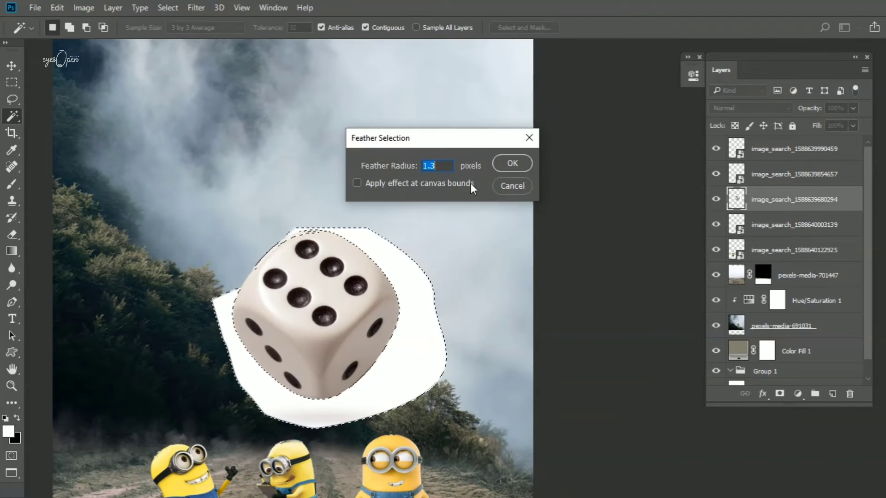
pyautogui.click(495, 163)
pyautogui.scroll(5, 267, 231)
pyautogui.scroll(-2, 272, 293)
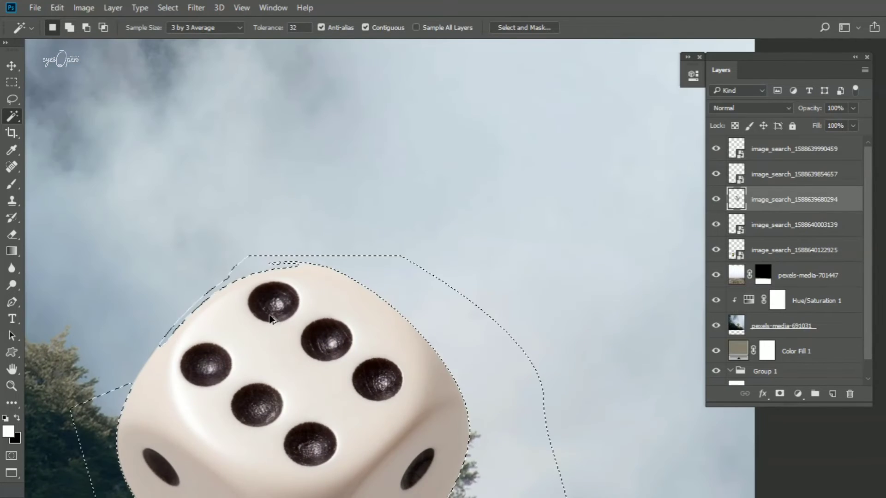
pyautogui.scroll(2, 192, 342)
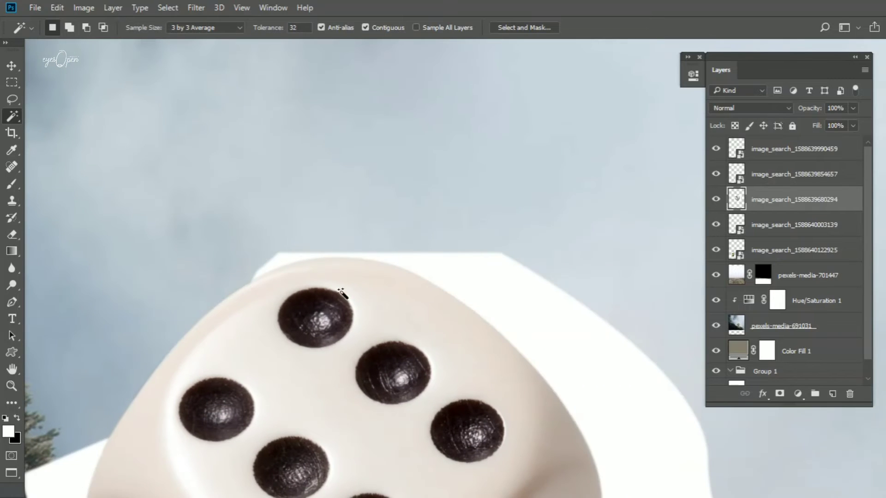
pyautogui.click(440, 263)
# - Refine the plate selection with the Lasso, feather it, and delete the white plate
pyautogui.scroll(2, 278, 302)
pyautogui.press('l')
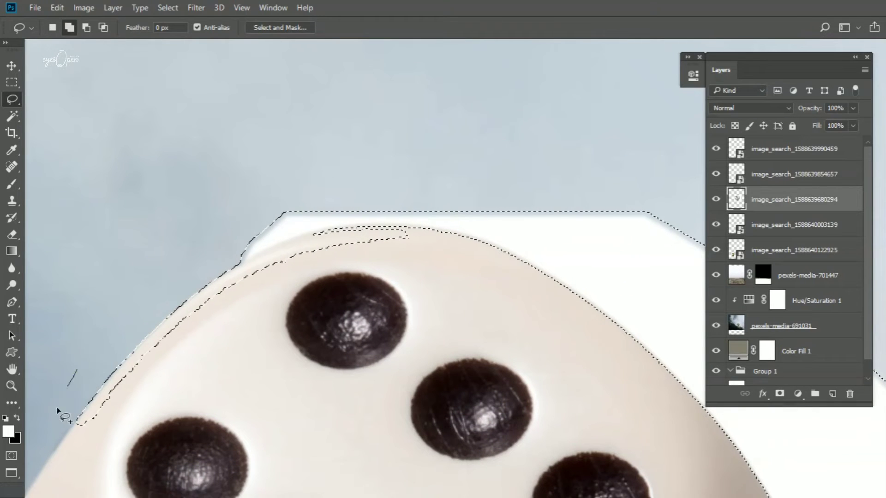
pyautogui.moveTo(223, 269)
pyautogui.mouseDown()
pyautogui.moveTo(143, 300)
pyautogui.moveTo(175, 295)
pyautogui.mouseUp()
pyautogui.scroll(-2, 197, 382)
pyautogui.scroll(3, 161, 306)
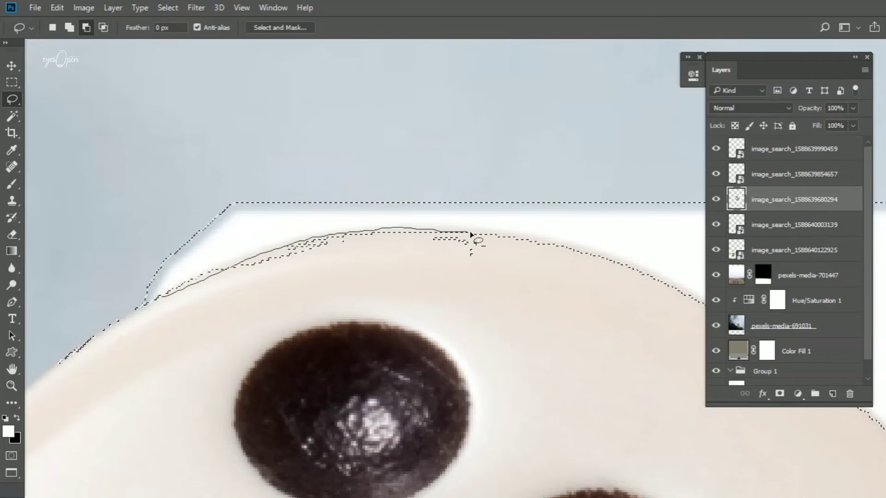
pyautogui.hscroll(2, 478, 320)
pyautogui.moveTo(321, 226); pyautogui.dragTo(358, 230)
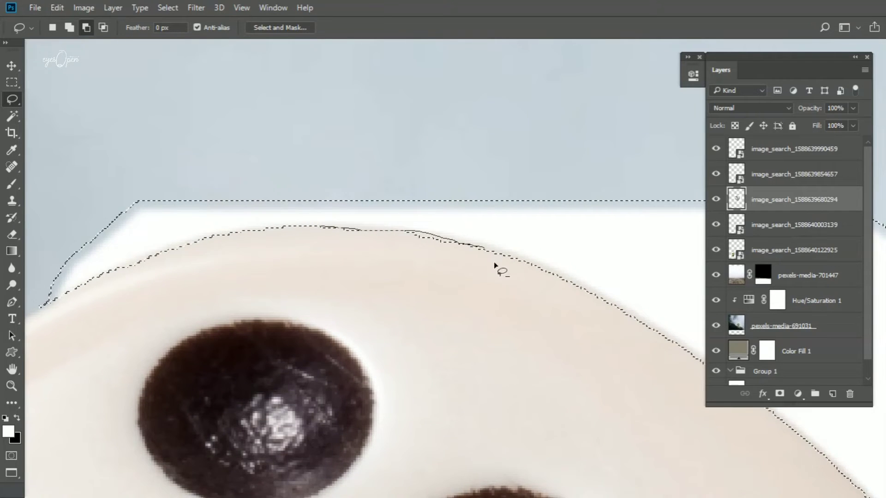
pyautogui.moveTo(494, 262); pyautogui.dragTo(496, 264)
pyautogui.scroll(-3, 421, 322)
pyautogui.scroll(-3, 421, 322)
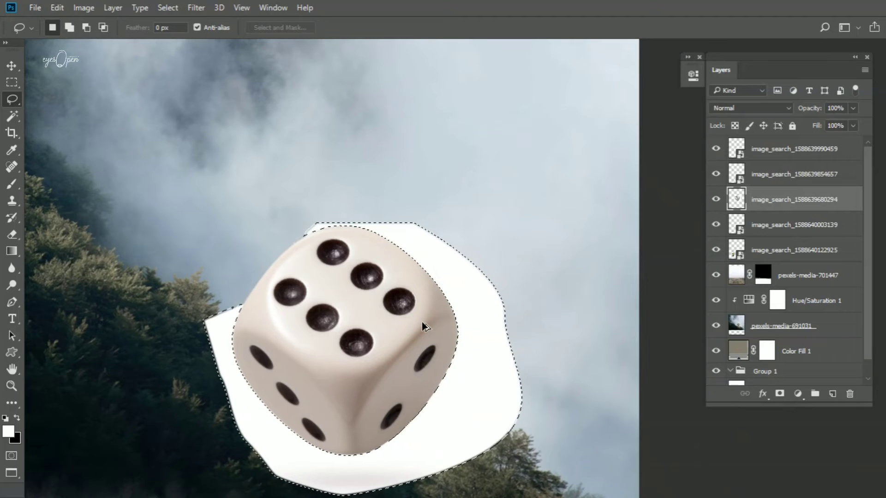
pyautogui.hotkey('shift', 'F6')
pyautogui.press('Return')
pyautogui.press('Delete')
pyautogui.hotkey('ctrl', 'd')
pyautogui.hotkey('ctrl', '-')
# - Move the die into the scene and shrink it to about half size
pyautogui.press('v')
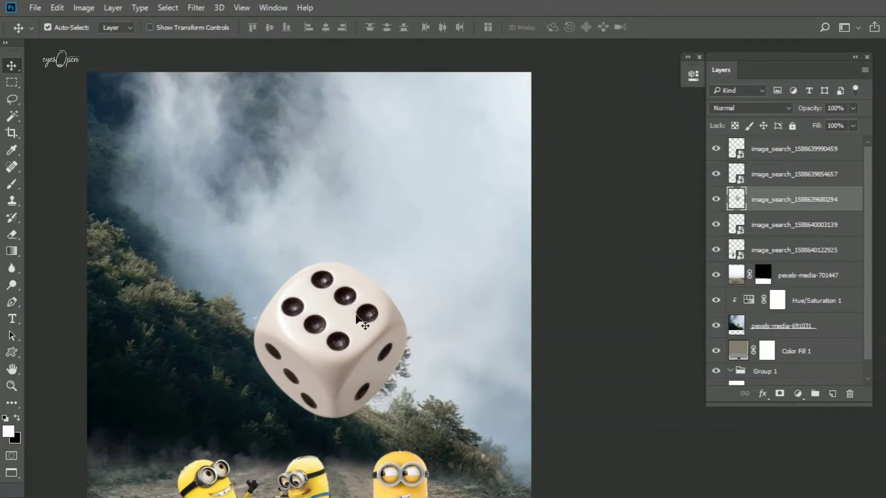
pyautogui.hotkey('ctrl', '+')
pyautogui.moveTo(296, 343); pyautogui.dragTo(317, 286)
pyautogui.hotkey('ctrl', '+')
pyautogui.hotkey('ctrl', 't')
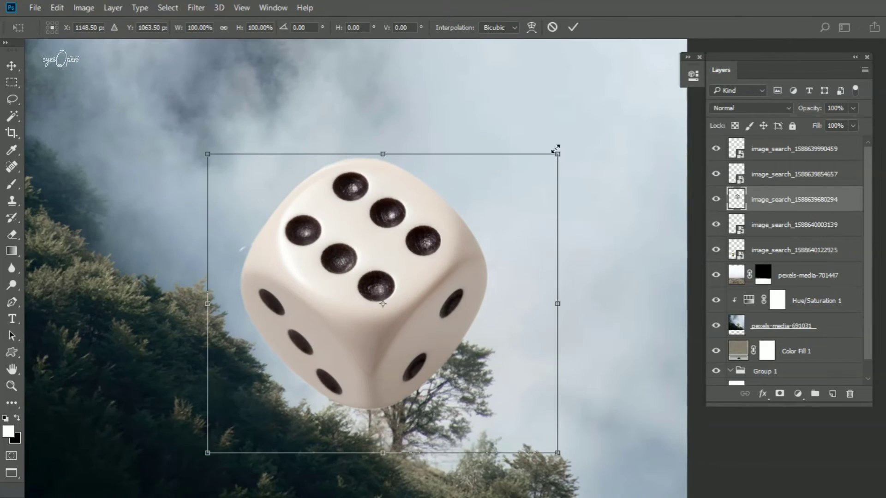
pyautogui.moveTo(554, 155); pyautogui.dragTo(469, 229)
pyautogui.press('Return')
# - Add a white layer mask to the die layer and set up a black brush
pyautogui.hotkey('ctrl', '+')
pyautogui.hotkey('ctrl', '+')
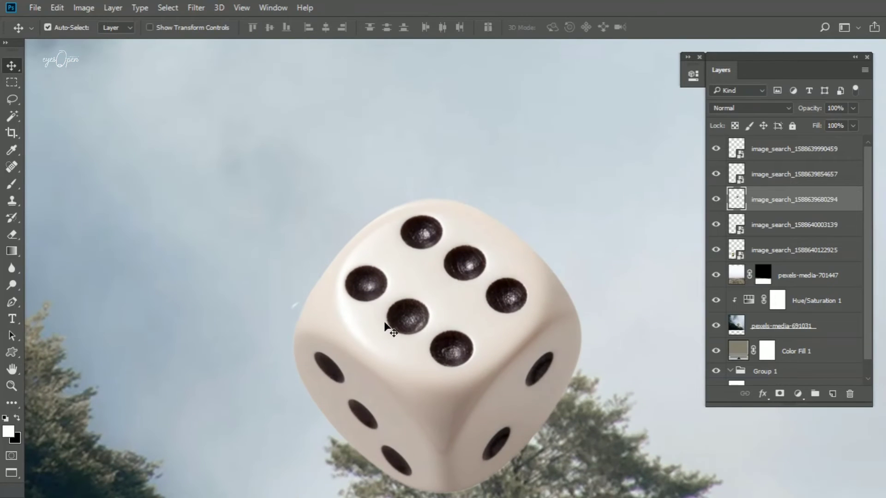
pyautogui.click(779, 394)
pyautogui.hotkey('ctrl', '+')
pyautogui.press('b')
pyautogui.hotkey('ctrl', '+')
pyautogui.press('x')
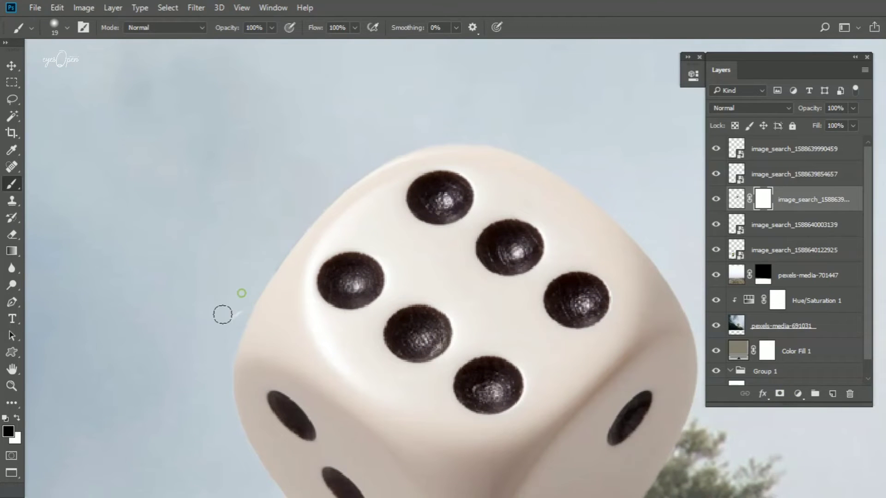
pyautogui.hotkey('ctrl', '-')
pyautogui.hotkey('ctrl', '-')
pyautogui.hotkey('ctrl', '-')
pyautogui.hotkey('ctrl', '-')
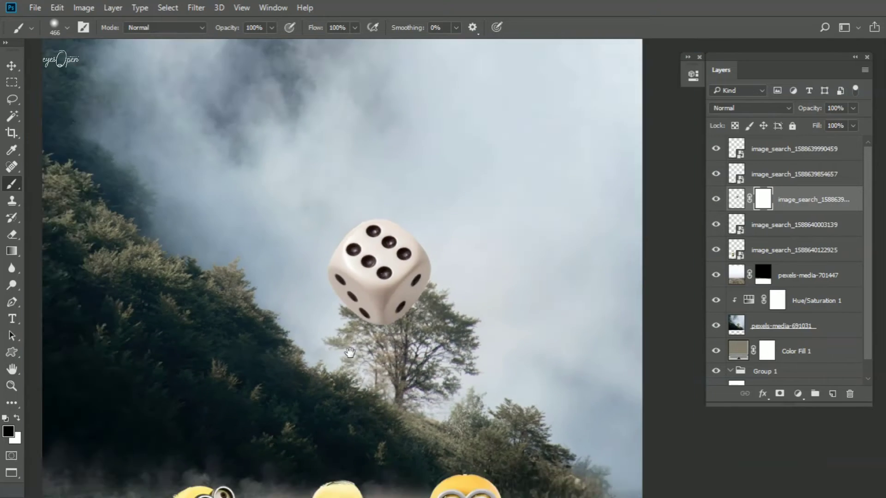
pyautogui.hotkey('ctrl', '-')
# - Move the die down near the minions and scale it smaller
pyautogui.press('v')
pyautogui.moveTo(364, 336)
pyautogui.mouseDown()
pyautogui.moveTo(310, 408)
pyautogui.moveTo(325, 403)
pyautogui.moveTo(325, 388)
pyautogui.mouseUp()
pyautogui.hotkey('ctrl', 't')
pyautogui.scroll(1, 324, 377)
pyautogui.scroll(1, 326, 402)
pyautogui.scroll(-1, 326, 402)
pyautogui.press('Return')
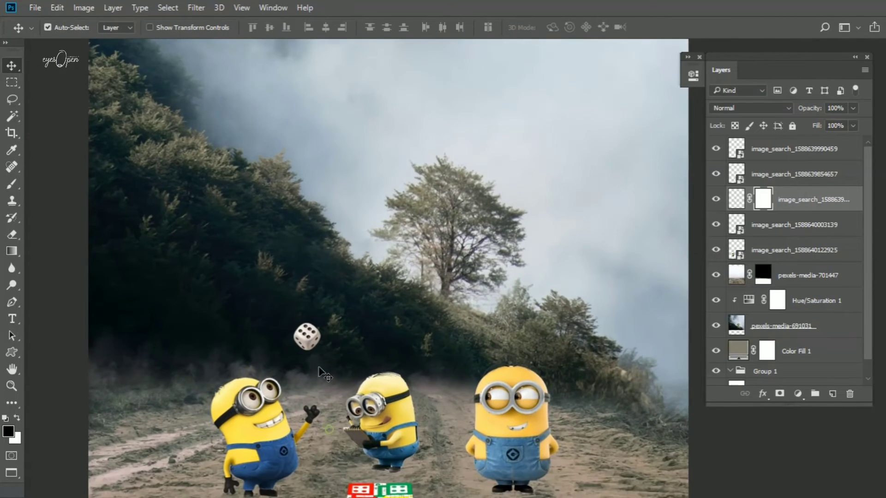
pyautogui.scroll(-1, 313, 369)
pyautogui.moveTo(318, 346); pyautogui.dragTo(321, 362)
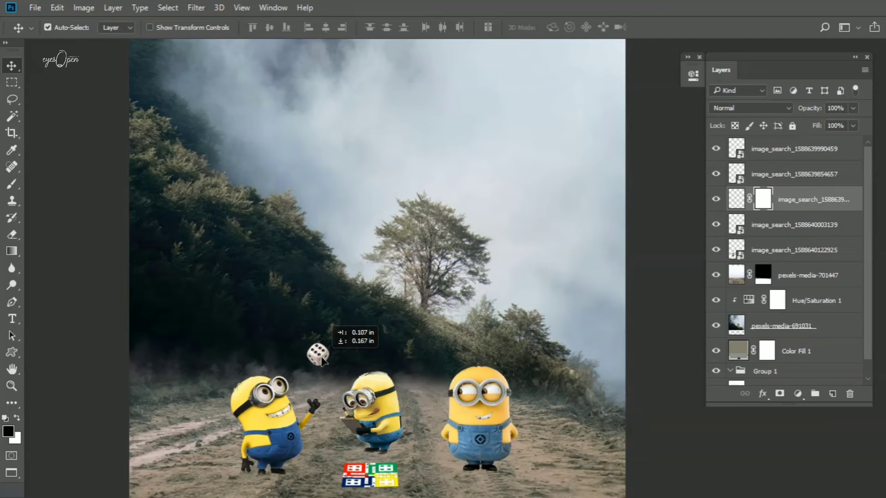
# - Shrink the die to about 70 percent and place it mid-air above the minions
pyautogui.scroll(1, 285, 374)
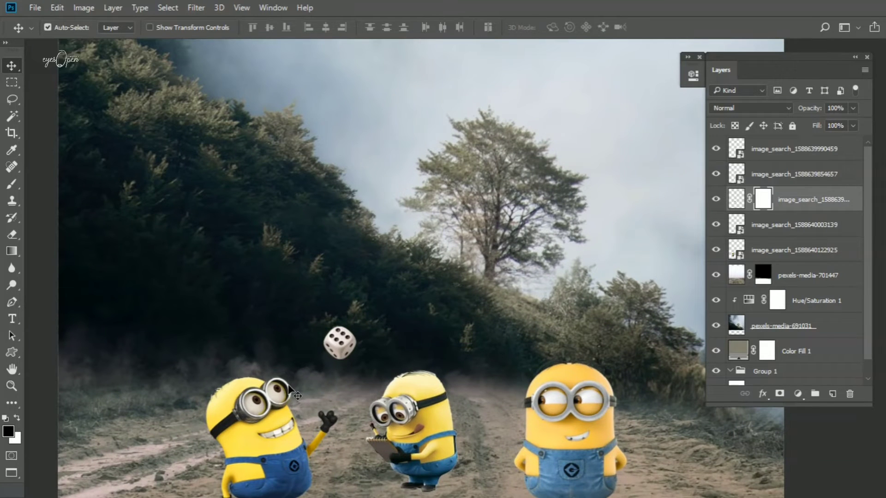
pyautogui.hotkey('ctrl', 't')
pyautogui.moveTo(360, 326); pyautogui.dragTo(355, 330)
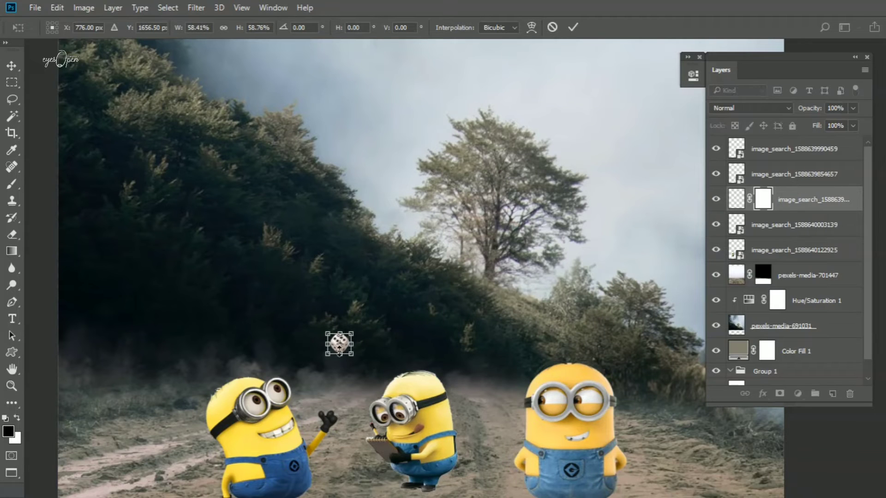
pyautogui.press('Return')
pyautogui.scroll(-2, 340, 356)
pyautogui.scroll(-1, 343, 361)
pyautogui.scroll(2, 346, 358)
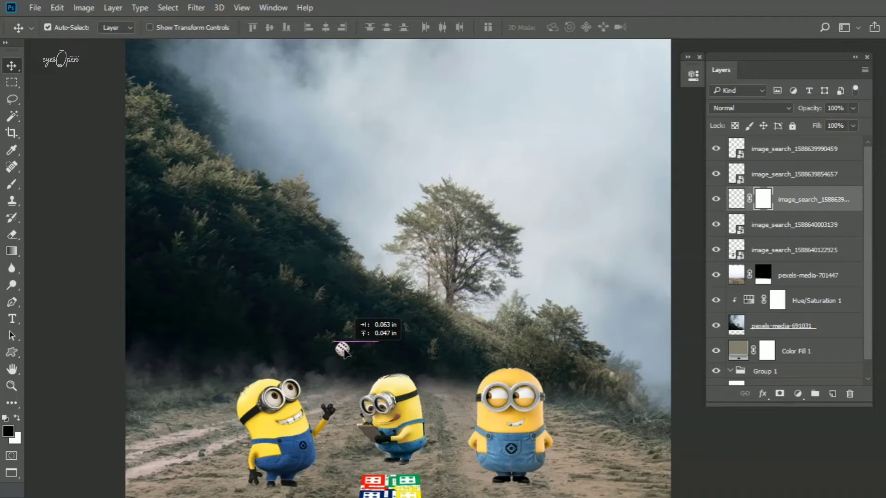
pyautogui.moveTo(343, 351); pyautogui.dragTo(344, 350)
pyautogui.scroll(-1, 352, 352)
pyautogui.scroll(1, 333, 312)
pyautogui.scroll(1, 371, 281)
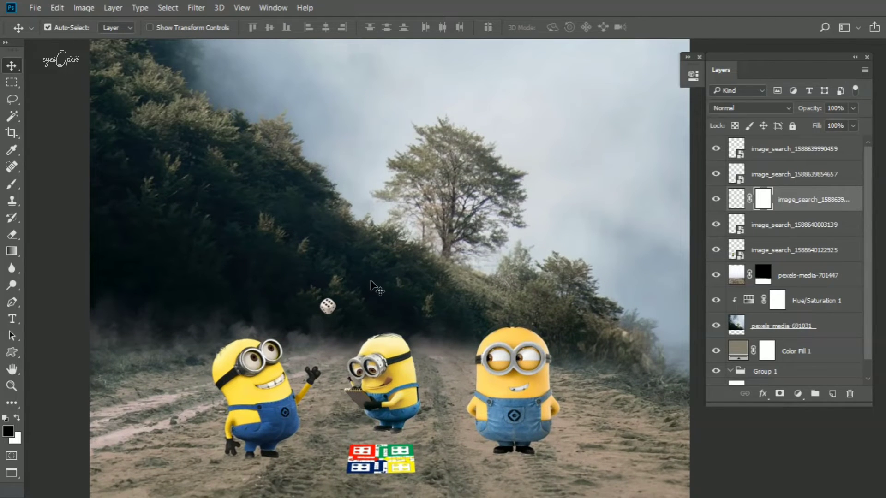
pyautogui.scroll(-1, 374, 287)
pyautogui.scroll(-2, 366, 411)
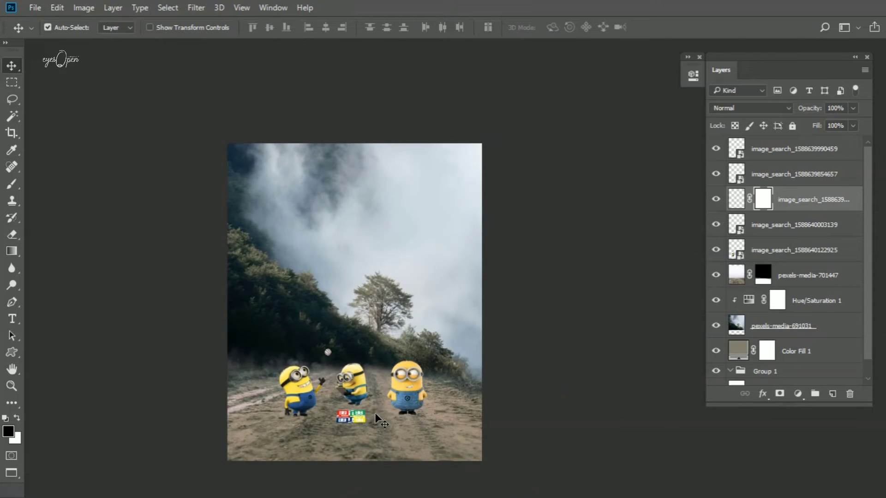
# - Apply a 10 px Tilt-Shift blur to pexels-media-691031, with the focus band on the minions
pyautogui.click(738, 327)
pyautogui.click(197, 7)
pyautogui.moveTo(215, 163)
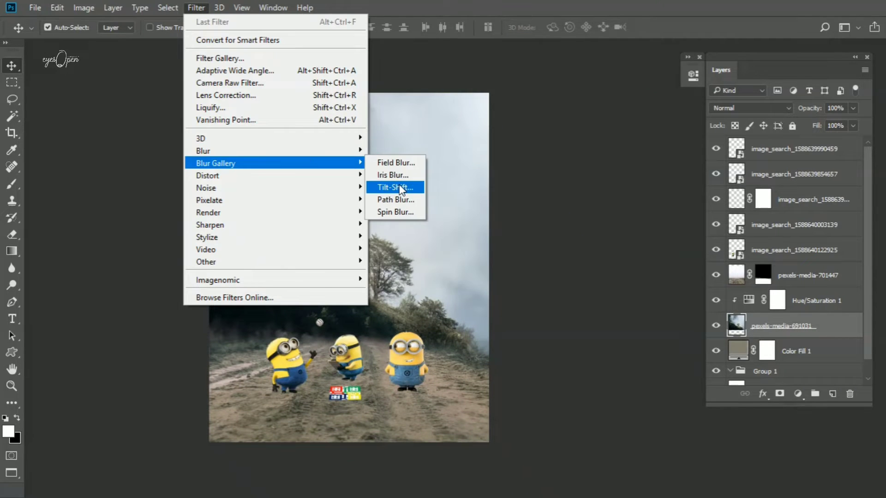
pyautogui.click(401, 189)
pyautogui.moveTo(349, 268); pyautogui.dragTo(335, 391)
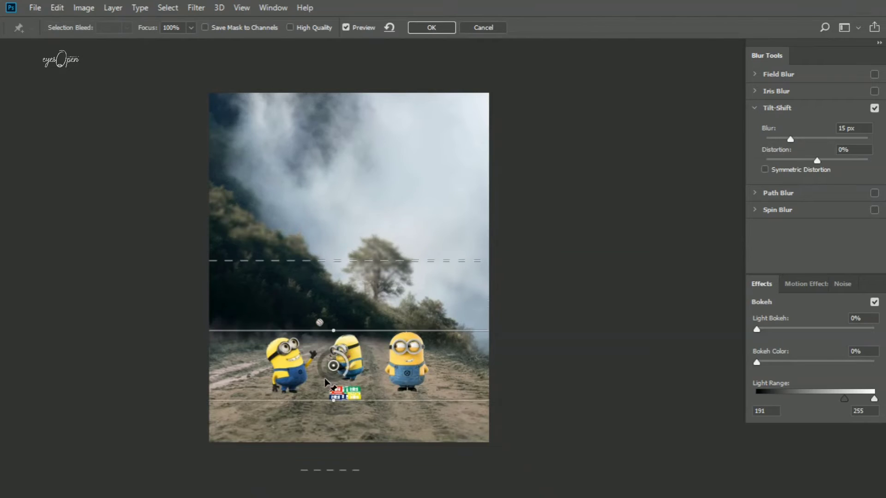
pyautogui.moveTo(332, 287); pyautogui.dragTo(328, 290)
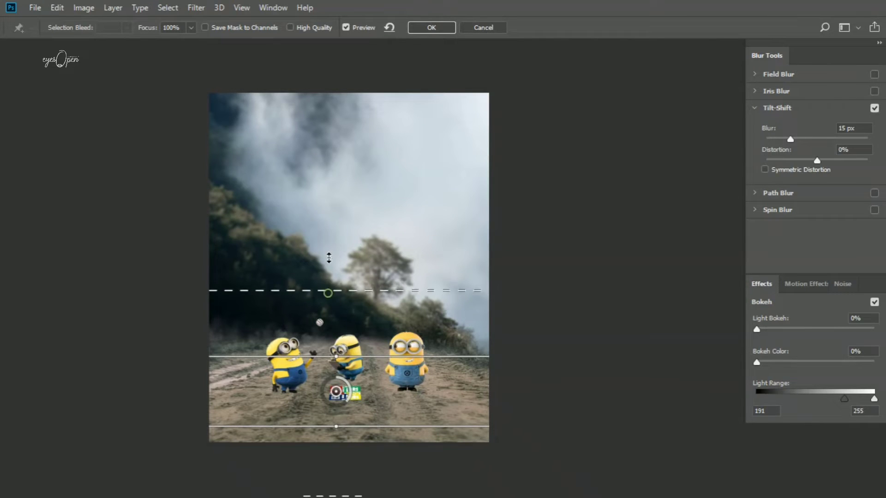
pyautogui.moveTo(362, 355); pyautogui.dragTo(362, 352)
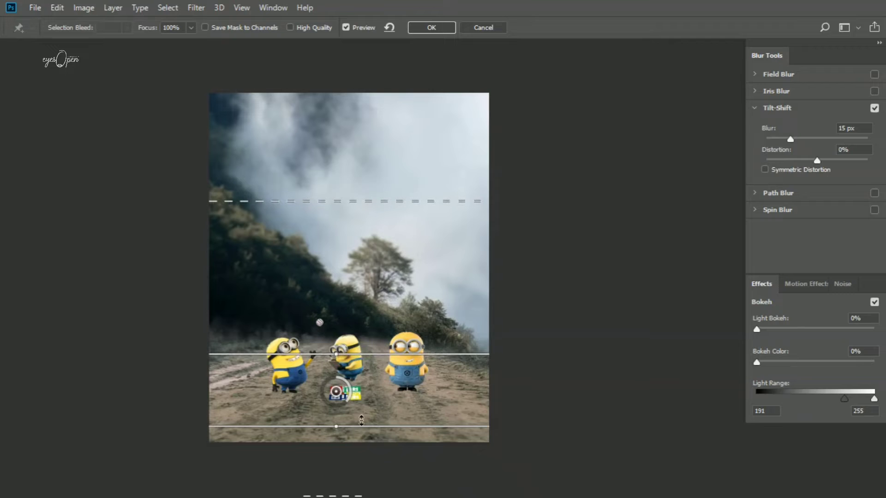
pyautogui.moveTo(362, 426); pyautogui.dragTo(361, 417)
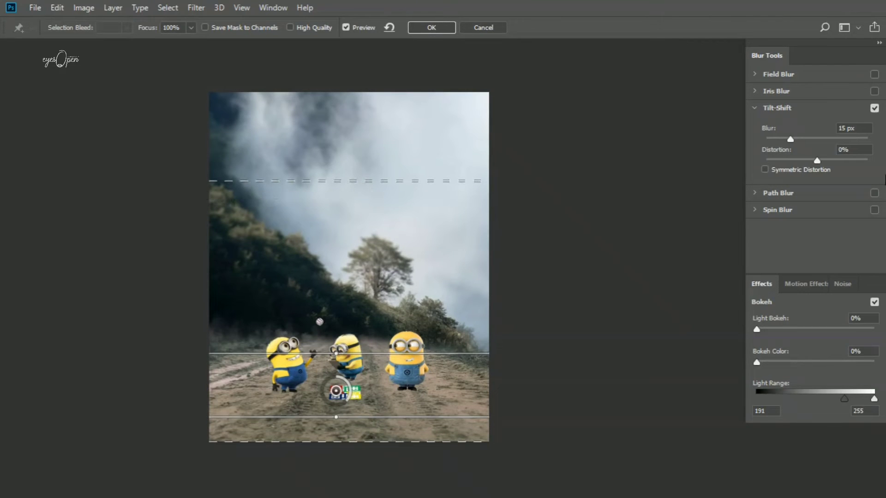
pyautogui.click(783, 138)
pyautogui.click(443, 29)
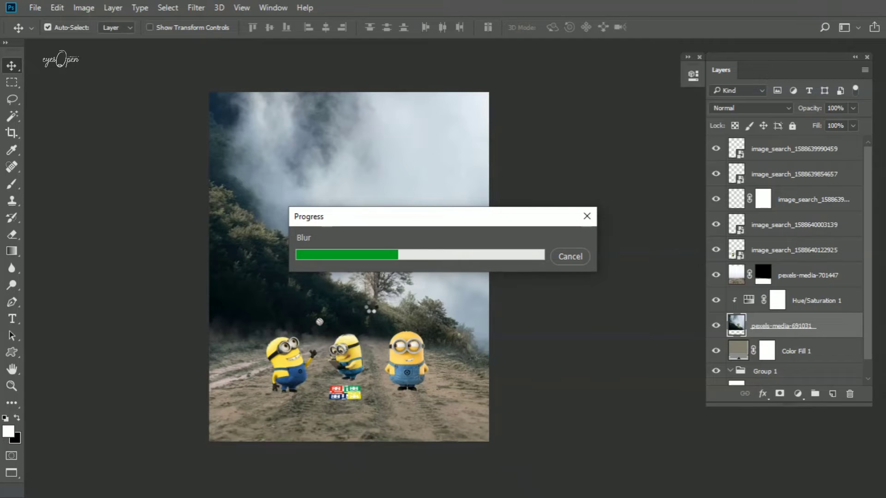
pyautogui.hotkey('ctrl', '+')
pyautogui.hotkey('ctrl', '+')
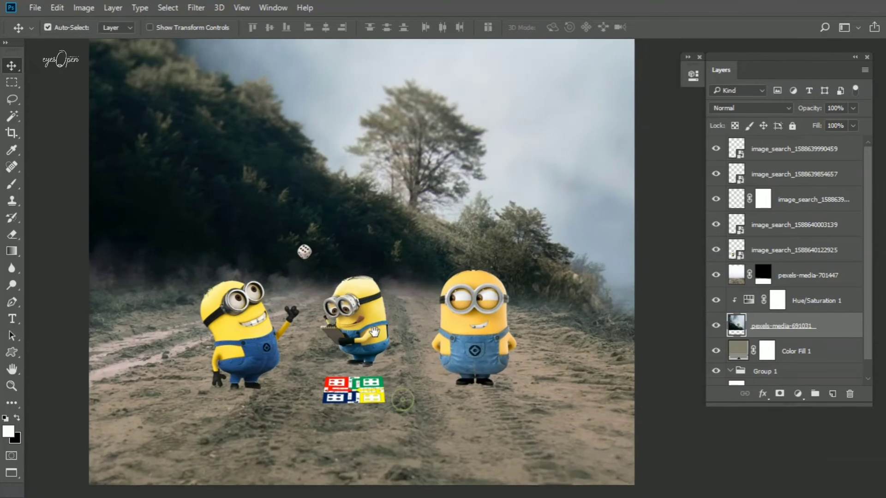
pyautogui.moveTo(112, 356); pyautogui.dragTo(135, 315)
pyautogui.scroll(-3, 395, 356)
pyautogui.scroll(-1, 296, 300)
pyautogui.scroll(3, 245, 364)
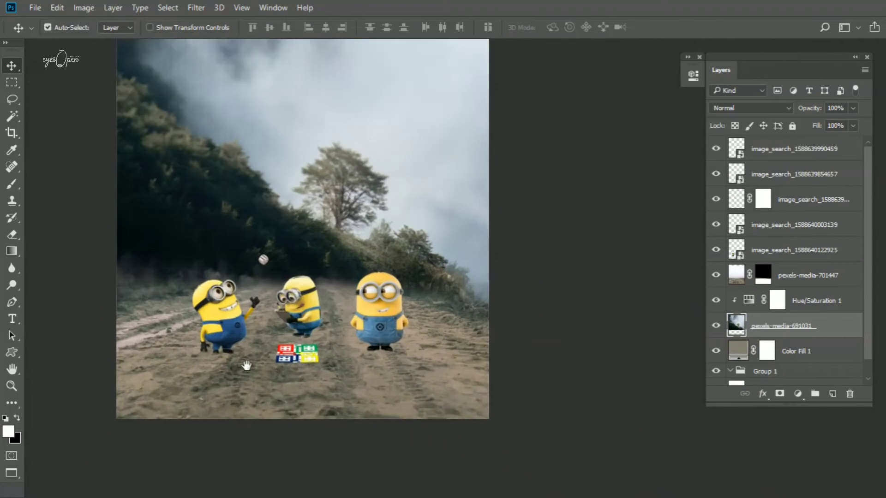
pyautogui.scroll(2, 364, 354)
pyautogui.scroll(1, 364, 354)
pyautogui.click(790, 174)
pyautogui.hotkey('ctrl', '+')
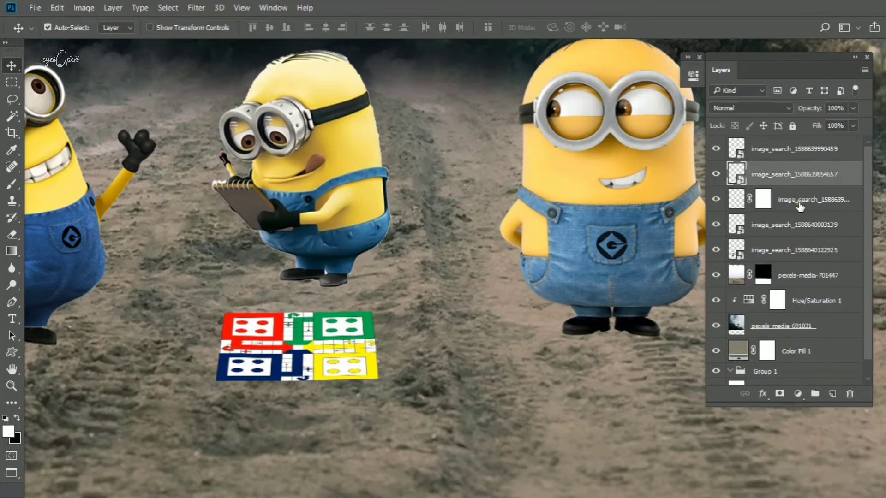
pyautogui.click(832, 394)
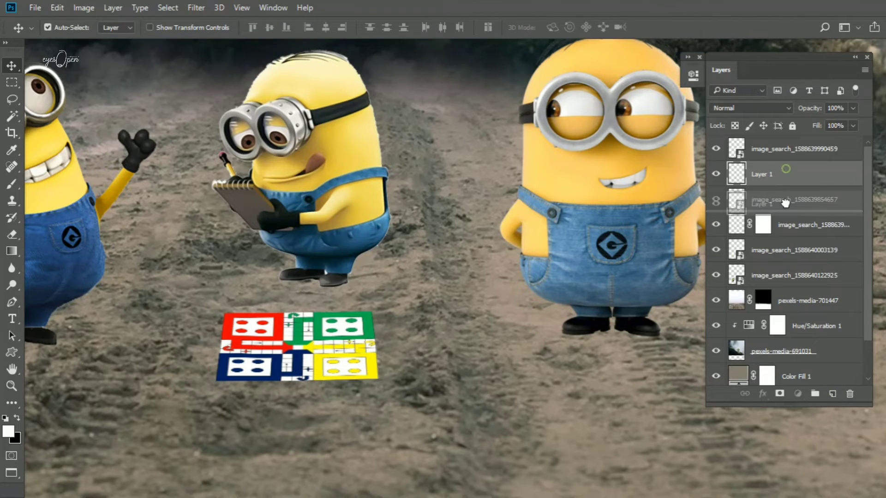
pyautogui.moveTo(295, 415); pyautogui.dragTo(287, 336)
pyautogui.scroll(1, 282, 325)
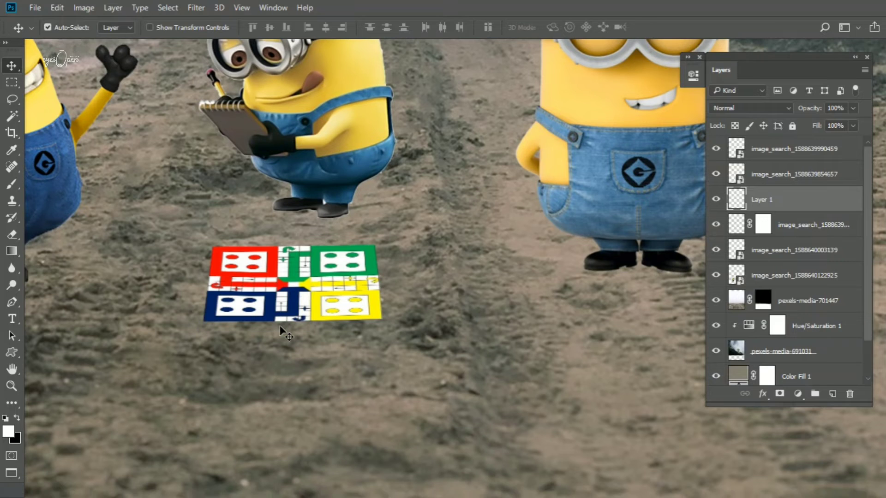
# - Switch to the Brush tool with the Shadow Brush preset
pyautogui.press('b')
pyautogui.rightClick(307, 326)
pyautogui.scroll(-3, 355, 392)
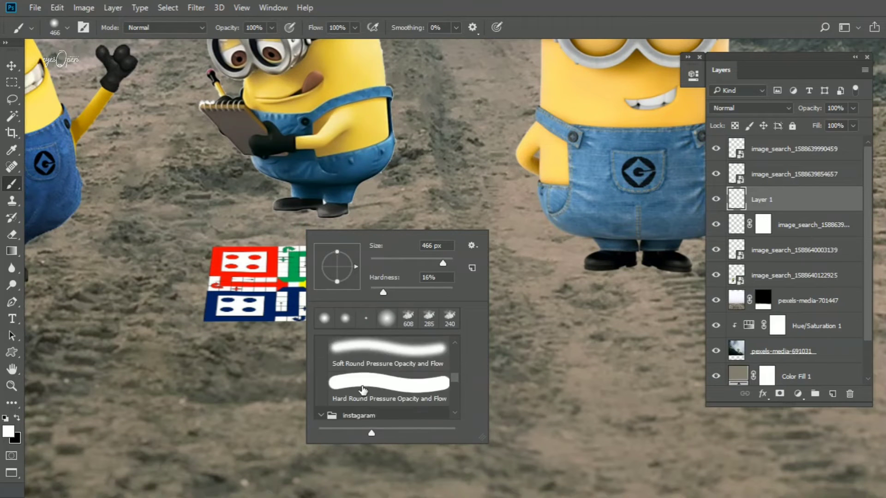
pyautogui.scroll(-3, 358, 390)
pyautogui.scroll(-3, 361, 389)
pyautogui.scroll(-1, 365, 387)
pyautogui.scroll(-1, 362, 387)
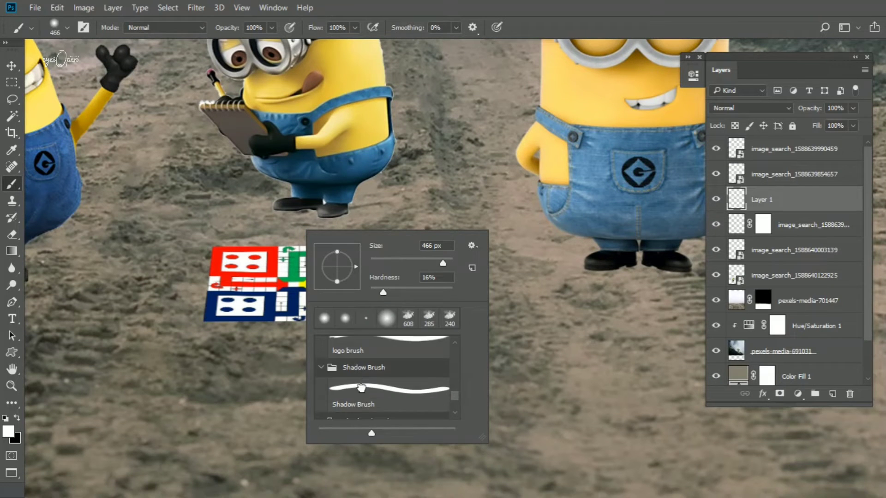
pyautogui.doubleClick(362, 392)
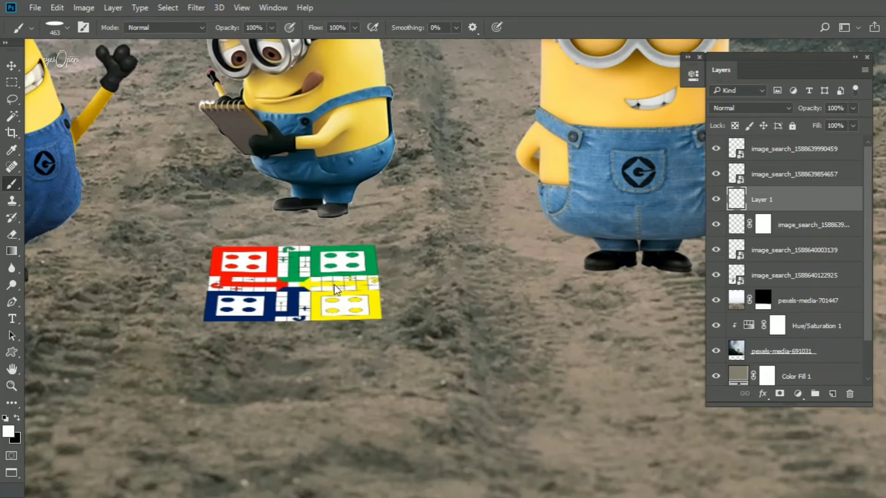
pyautogui.scroll(2, 255, 322)
pyautogui.moveTo(255, 321)
pyautogui.mouseDown()
pyautogui.moveTo(306, 322)
pyautogui.moveTo(322, 286)
pyautogui.mouseUp()
pyautogui.write('x')
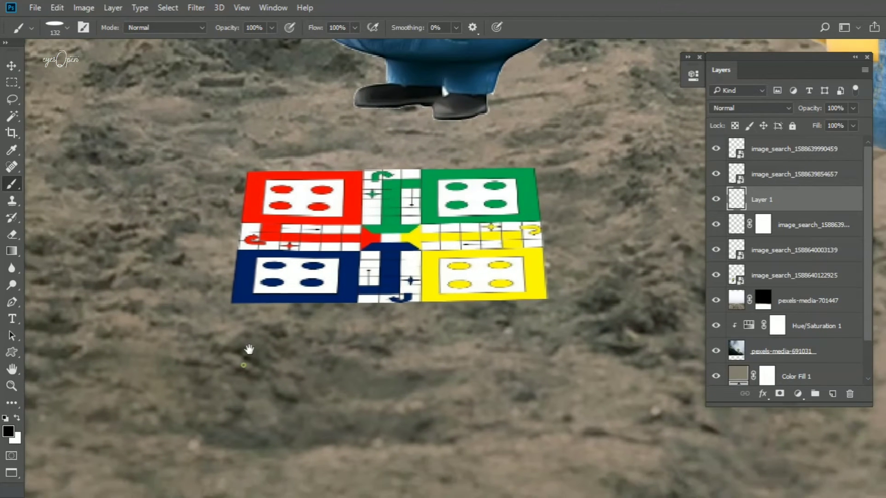
pyautogui.write('41')
pyautogui.hotkey('ctrl', '+')
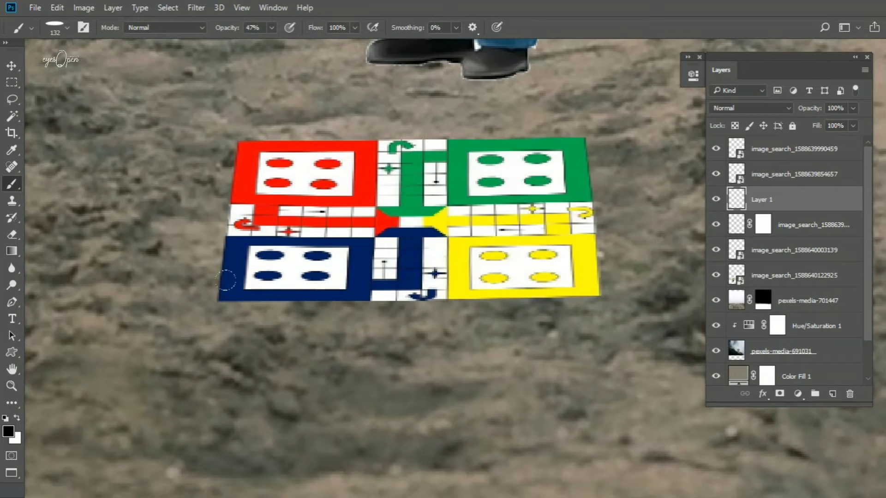
# - Paint a soft black shadow at about 49% opacity along the board's bottom edge
pyautogui.moveTo(226, 280); pyautogui.dragTo(406, 305)
pyautogui.hotkey('ctrl', 'z')
pyautogui.press('0')
pyautogui.press('1')
pyautogui.keyDown('alt'); pyautogui.rightClick(313, 292); pyautogui.keyUp('alt')
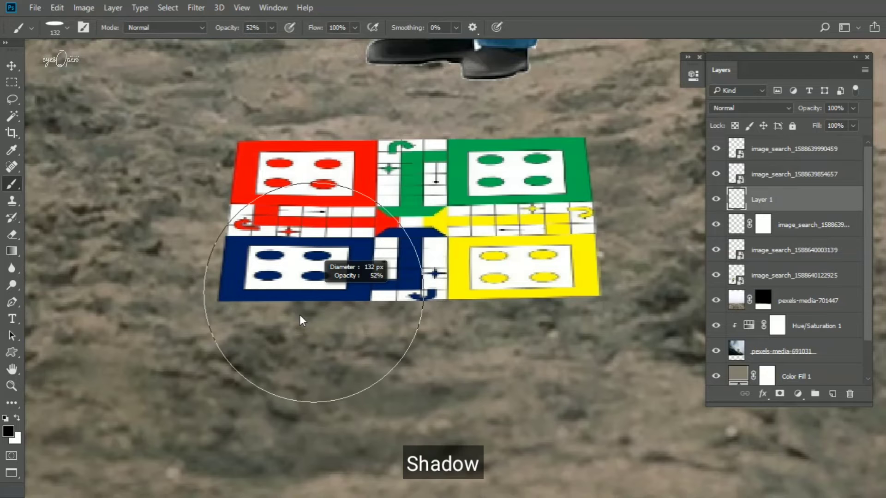
pyautogui.moveTo(221, 281); pyautogui.dragTo(375, 307)
pyautogui.hotkey('ctrl', 'z')
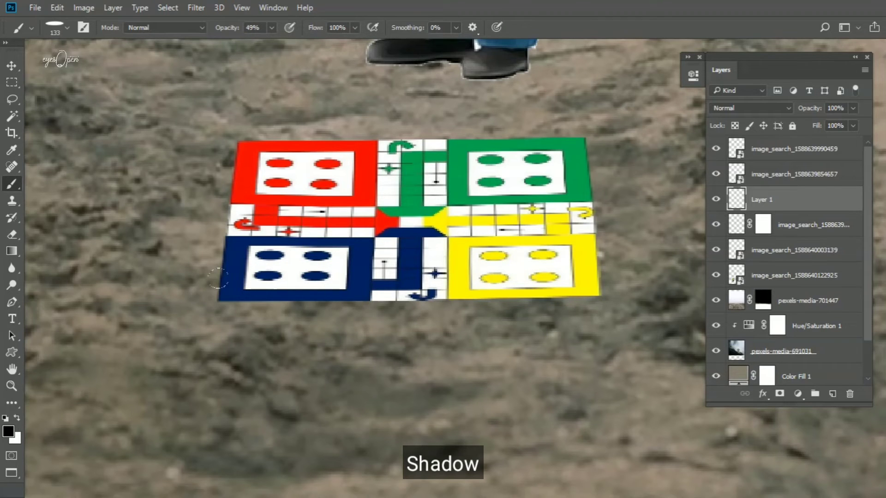
pyautogui.moveTo(218, 278); pyautogui.dragTo(406, 304)
pyautogui.moveTo(332, 284); pyautogui.dragTo(525, 304)
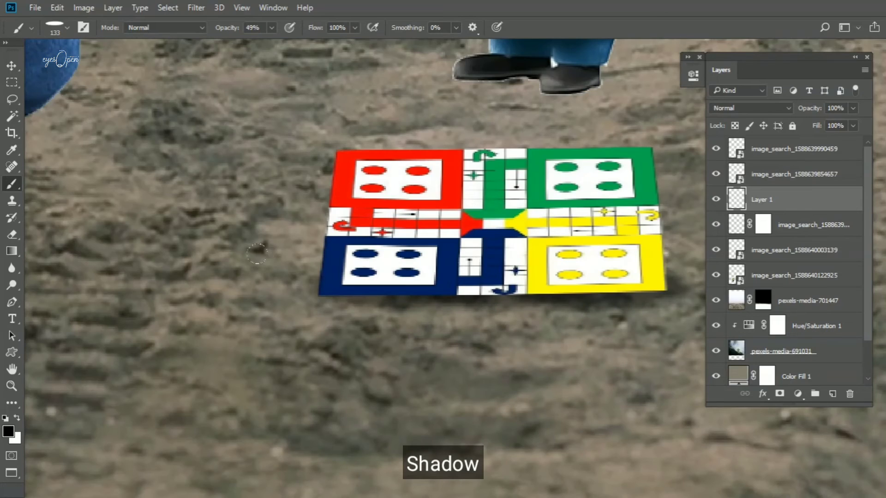
pyautogui.scroll(-3, 415, 217)
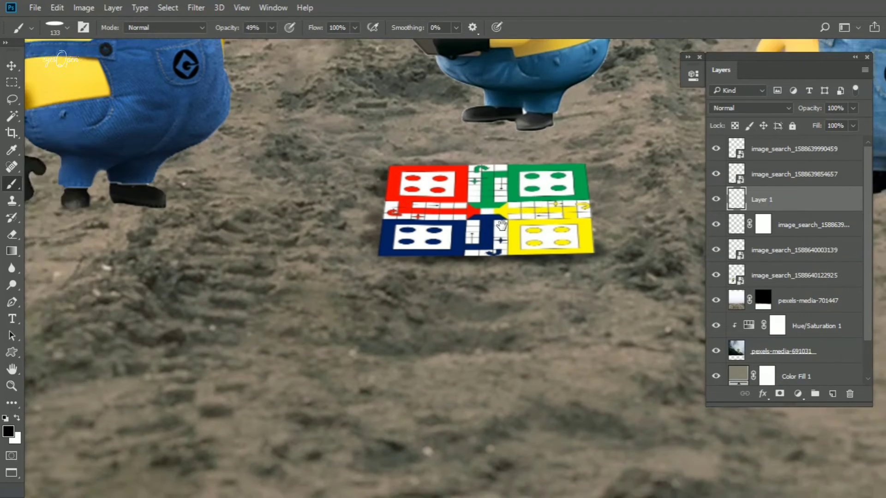
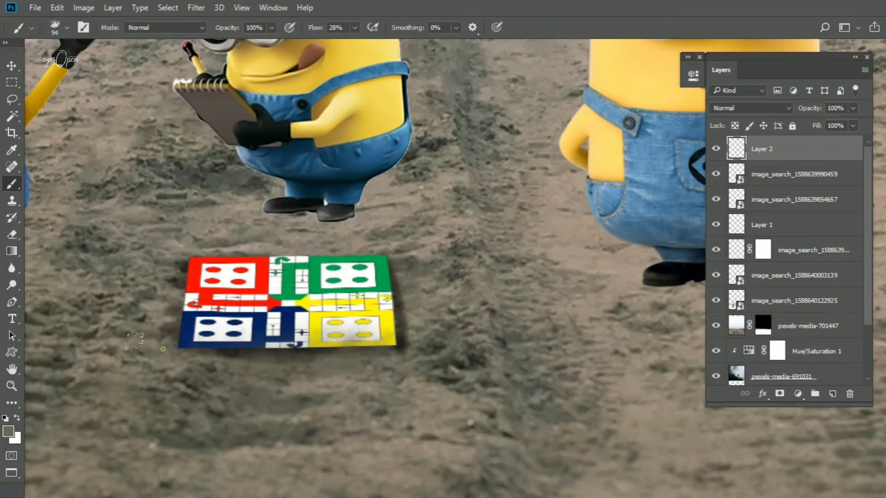
# - Paint a soft dark shadow under the Ludo board with the cloud and smoke brush
pyautogui.scroll(-2, 399, 358)
pyautogui.scroll(2, 382, 343)
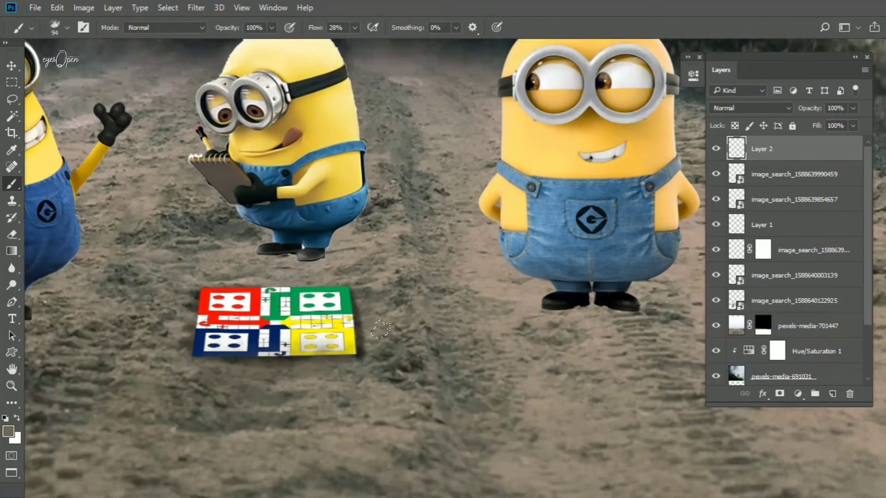
pyautogui.scroll(-3, 178, 369)
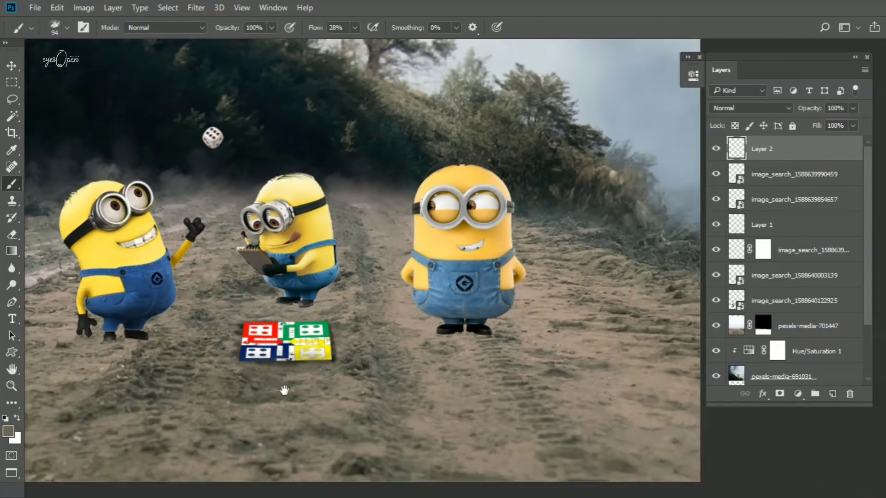
pyautogui.scroll(-1, 287, 390)
pyautogui.scroll(4, 266, 356)
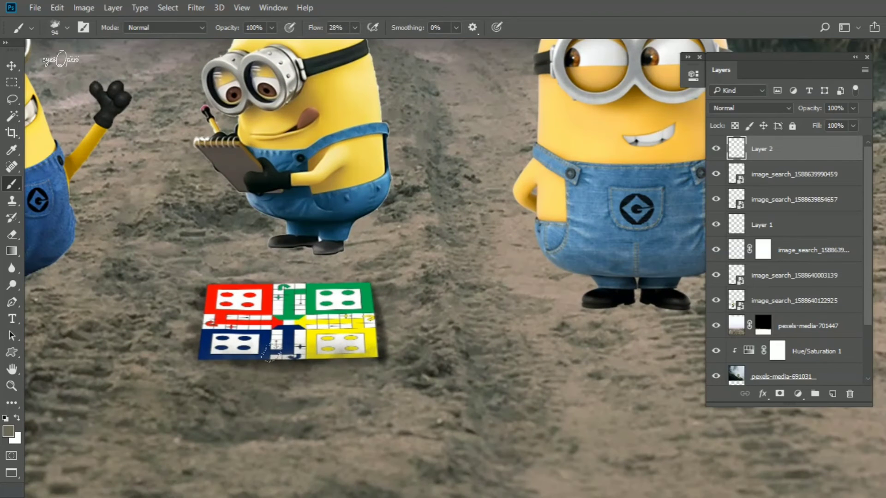
pyautogui.rightClick(395, 307)
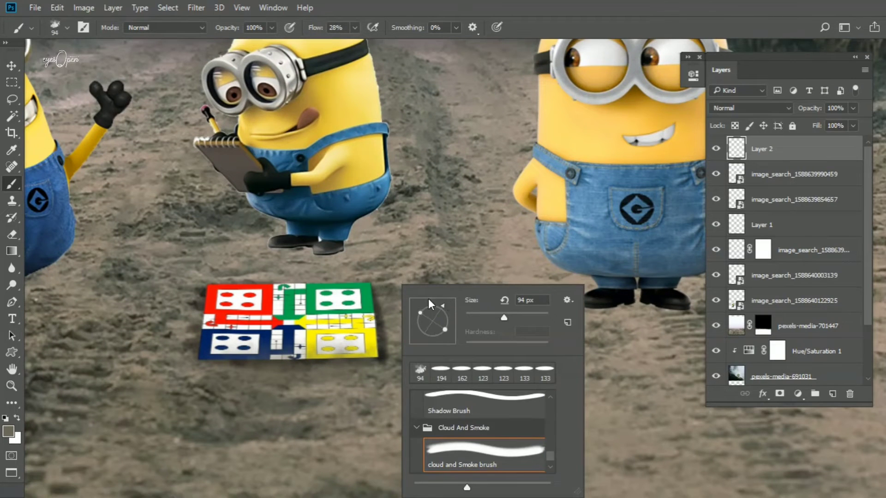
pyautogui.press('Escape')
pyautogui.scroll(1, 455, 200)
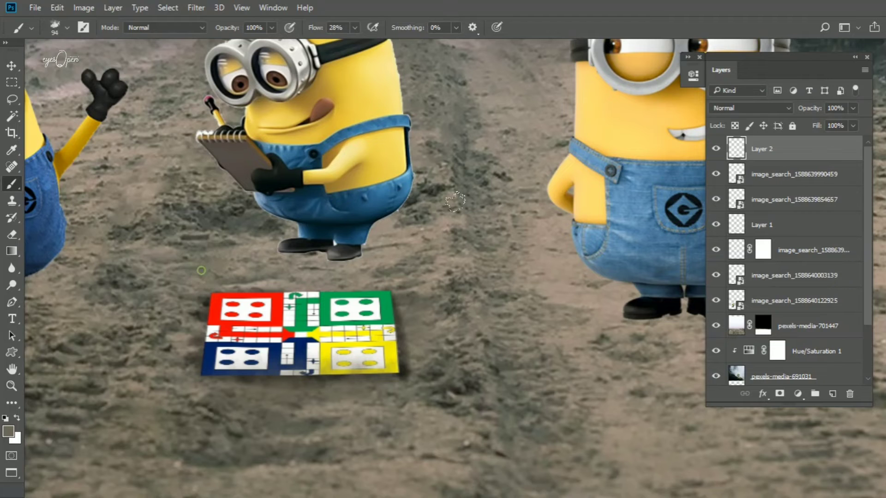
pyautogui.press('v')
pyautogui.scroll(-2, 138, 286)
# - Select the Blur tool and target the Ludo board's layer
pyautogui.click(242, 312)
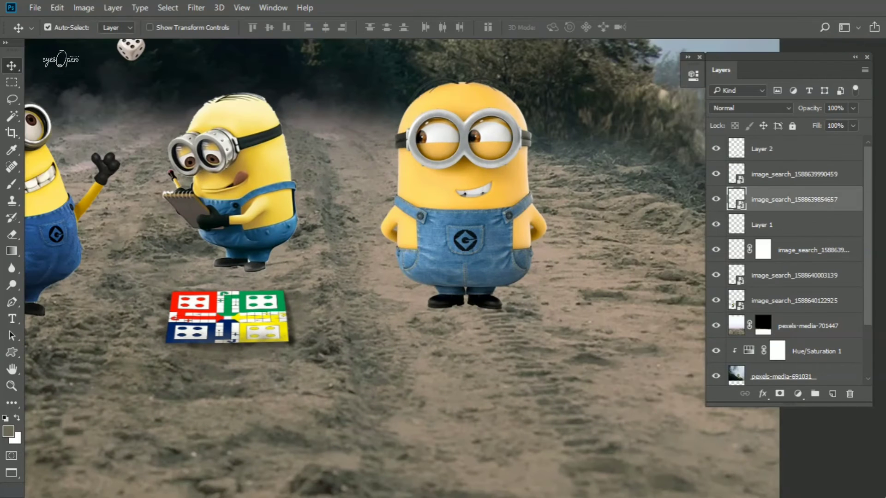
pyautogui.click(12, 268)
pyautogui.scroll(2, 182, 308)
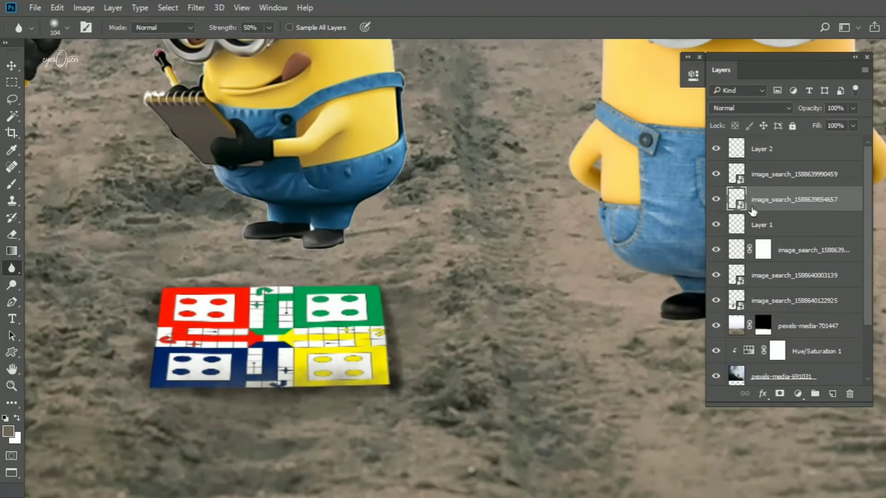
pyautogui.rightClick(758, 201)
pyautogui.click(510, 313)
pyautogui.click(779, 225)
pyautogui.press('v')
pyautogui.click(12, 268)
pyautogui.scroll(2, 179, 339)
# - Blur the Ludo board's edges with a 29 px blur brush
pyautogui.rightClick(205, 286)
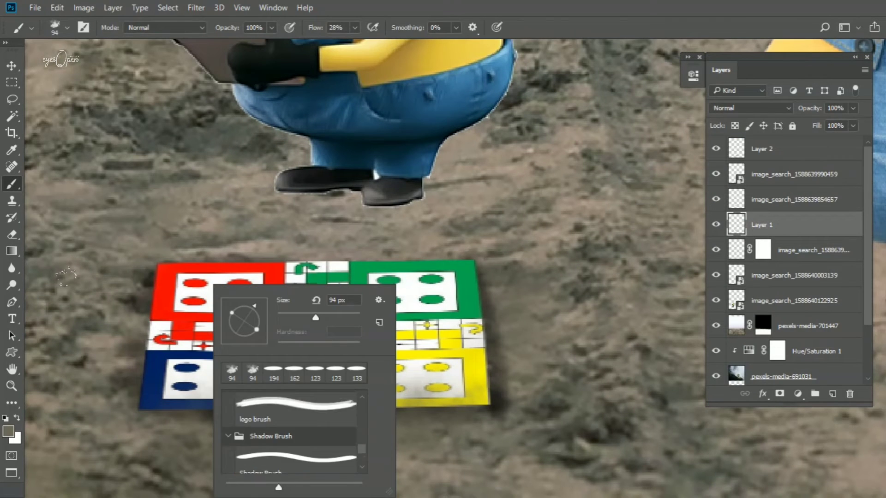
pyautogui.press('Escape')
pyautogui.rightClick(372, 283)
pyautogui.press('Escape')
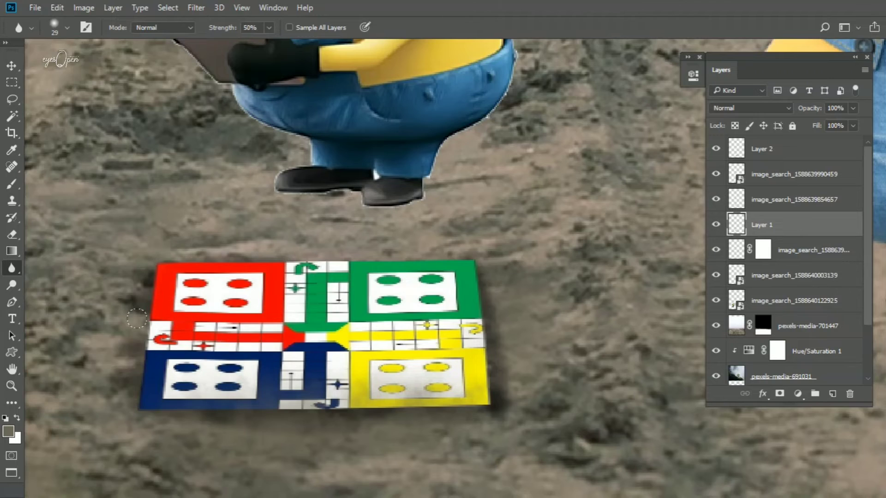
pyautogui.scroll(2, 138, 312)
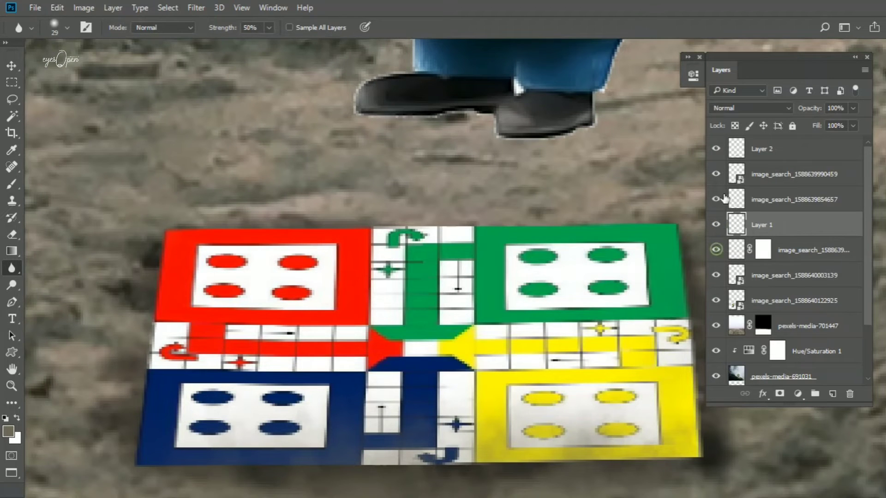
pyautogui.click(757, 201)
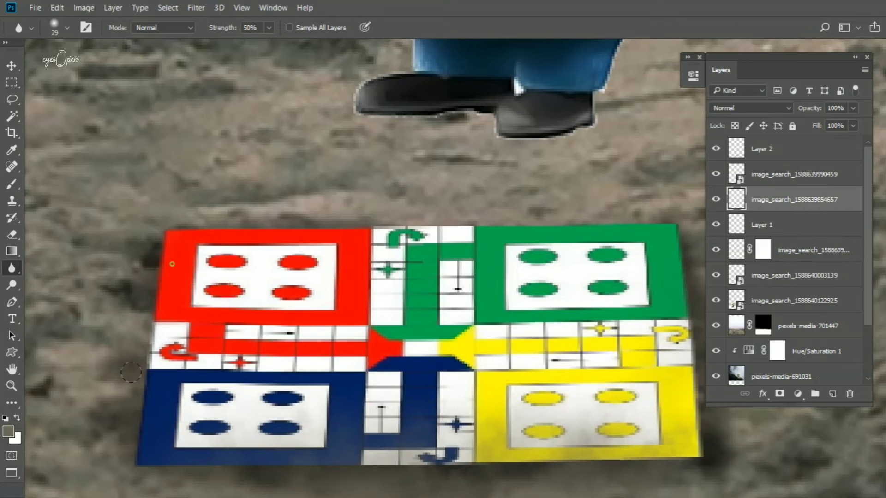
pyautogui.scroll(-2, 134, 406)
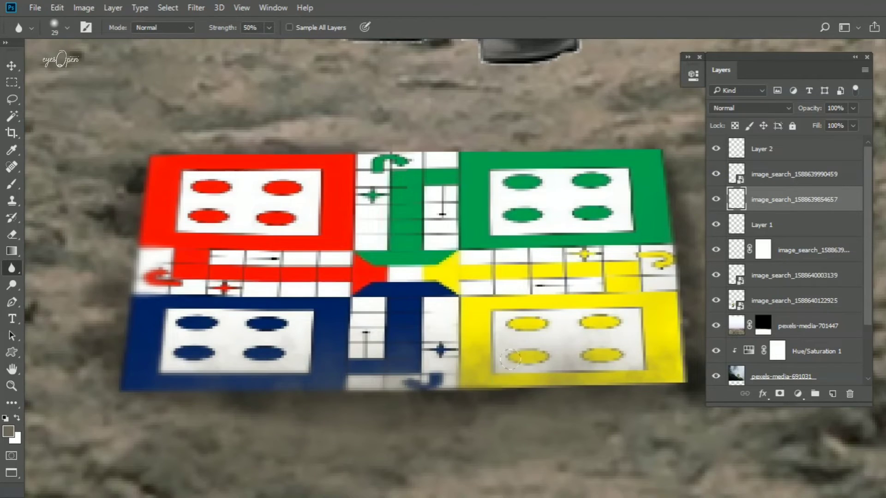
pyautogui.hscroll(3, 509, 359)
pyautogui.scroll(-2, 379, 213)
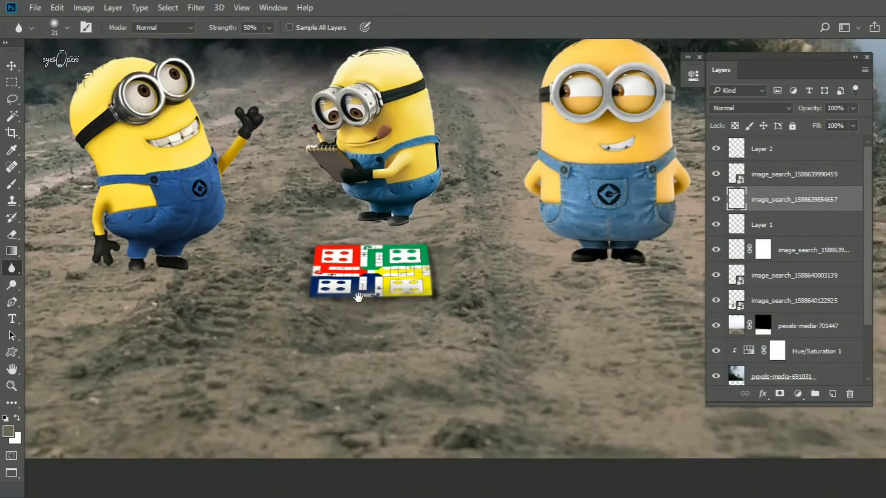
pyautogui.scroll(-1, 287, 353)
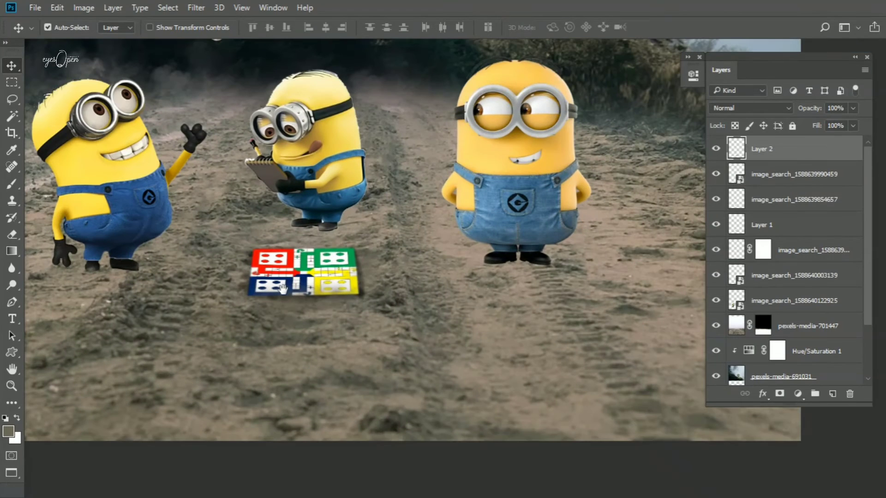
# - Add a Selective Color adjustment layer clipped to the layer below
pyautogui.click(748, 151)
pyautogui.scroll(-3, 790, 286)
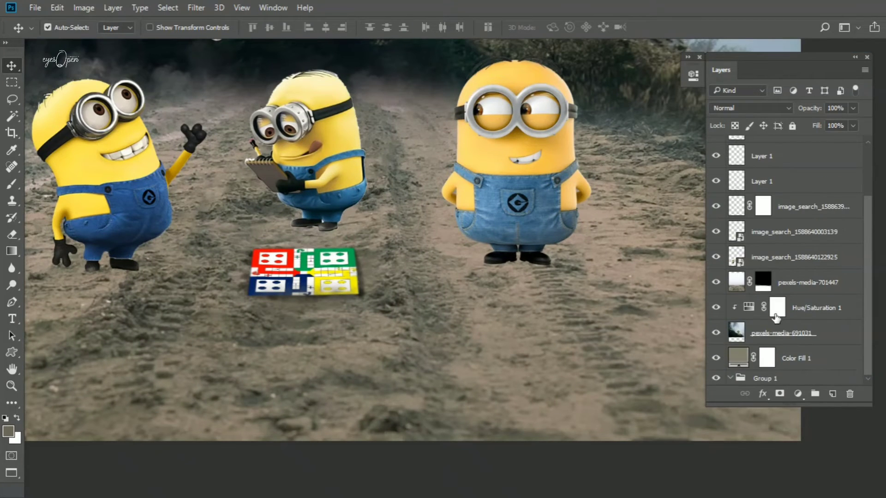
pyautogui.scroll(-2, 415, 251)
pyautogui.scroll(-1, 359, 251)
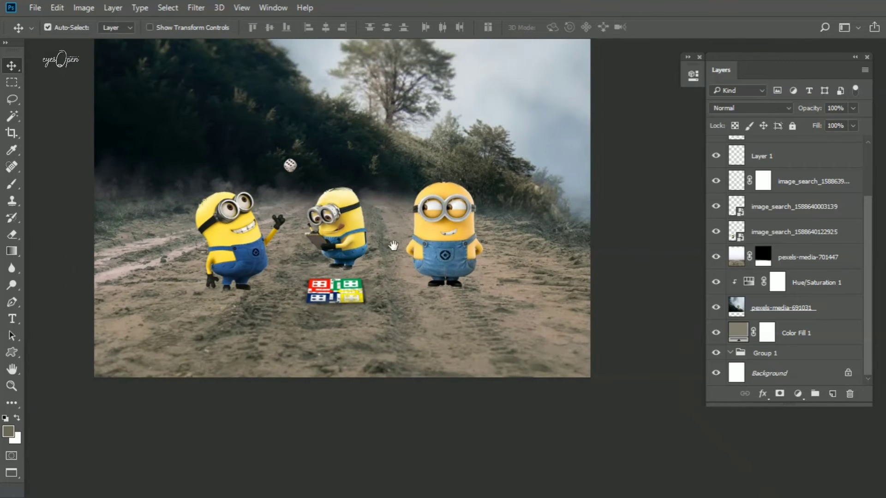
pyautogui.scroll(2, 329, 315)
pyautogui.scroll(3, 439, 313)
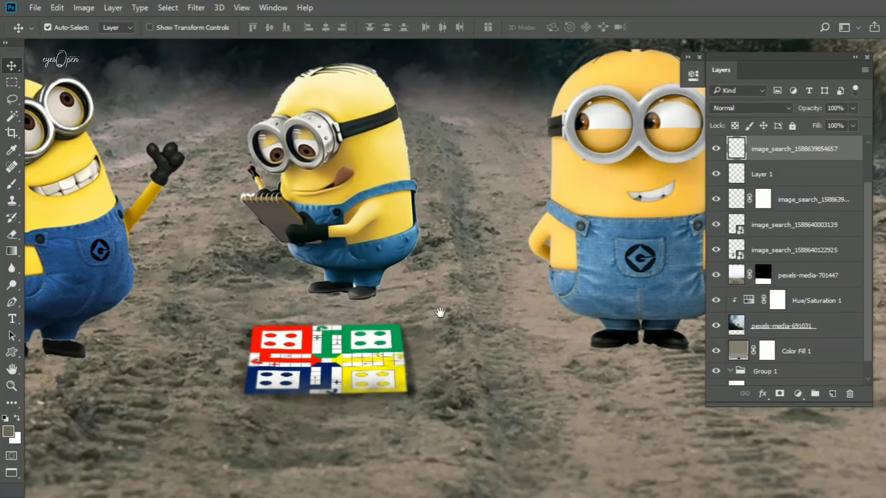
pyautogui.click(801, 396)
pyautogui.click(761, 382)
pyautogui.scroll(1, 312, 334)
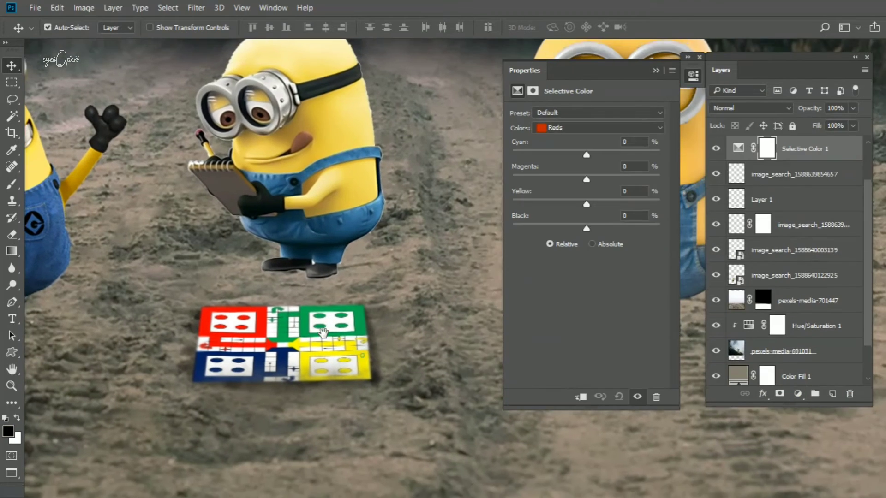
pyautogui.click(793, 174)
pyautogui.rightClick(794, 157)
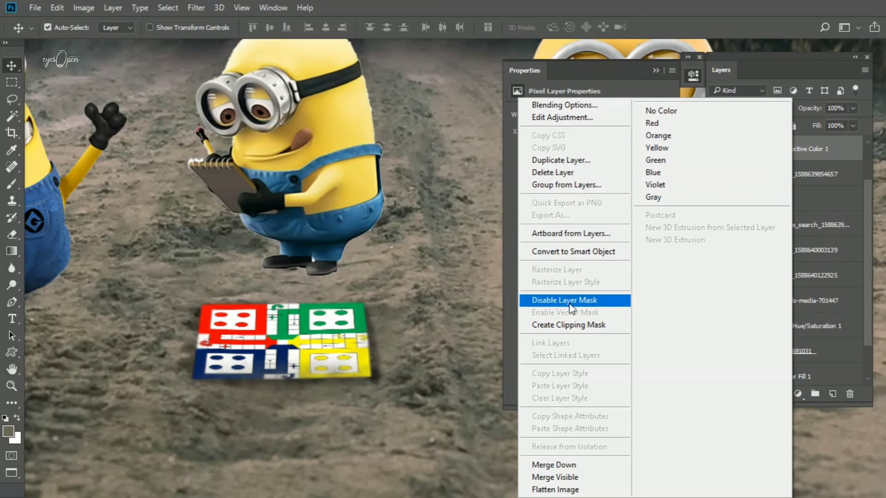
pyautogui.click(577, 325)
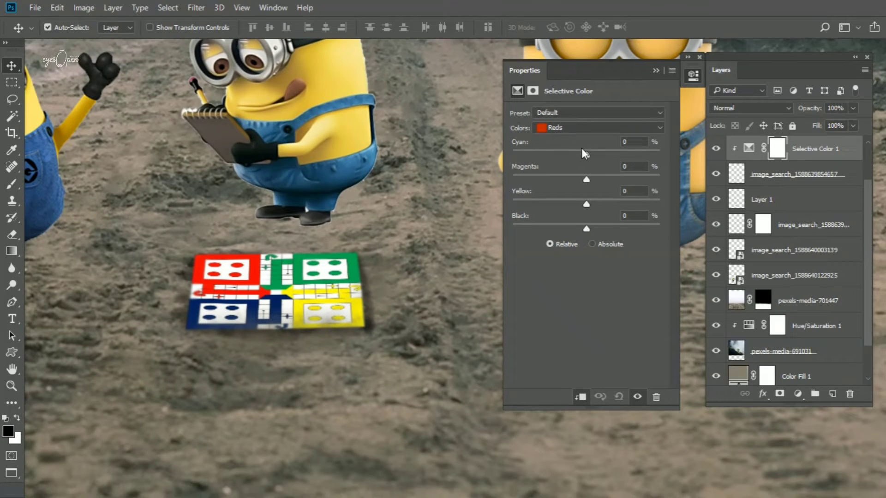
# - Set Yellows black to +3 and Greens cyan to -27, then review Reds and Blues
pyautogui.click(582, 128)
pyautogui.click(555, 137)
pyautogui.moveTo(587, 227); pyautogui.dragTo(588, 230)
pyautogui.click(598, 128)
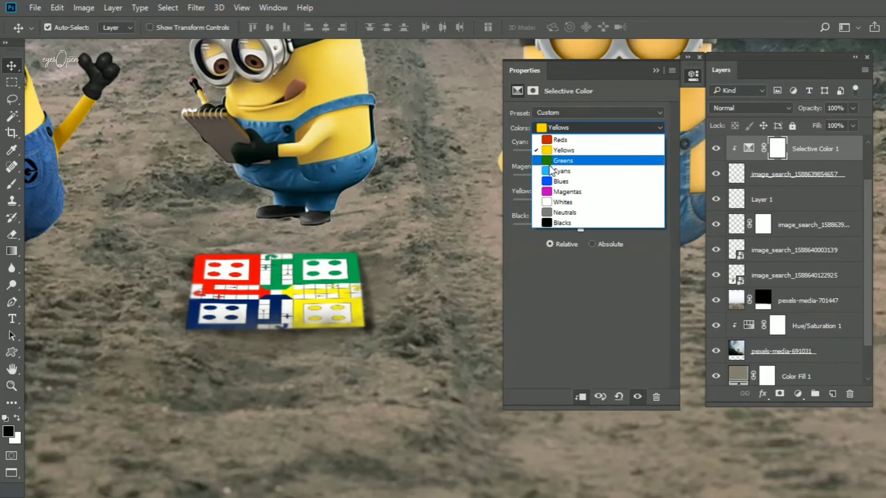
pyautogui.click(567, 160)
pyautogui.moveTo(586, 155); pyautogui.dragTo(567, 156)
pyautogui.click(586, 129)
pyautogui.click(561, 139)
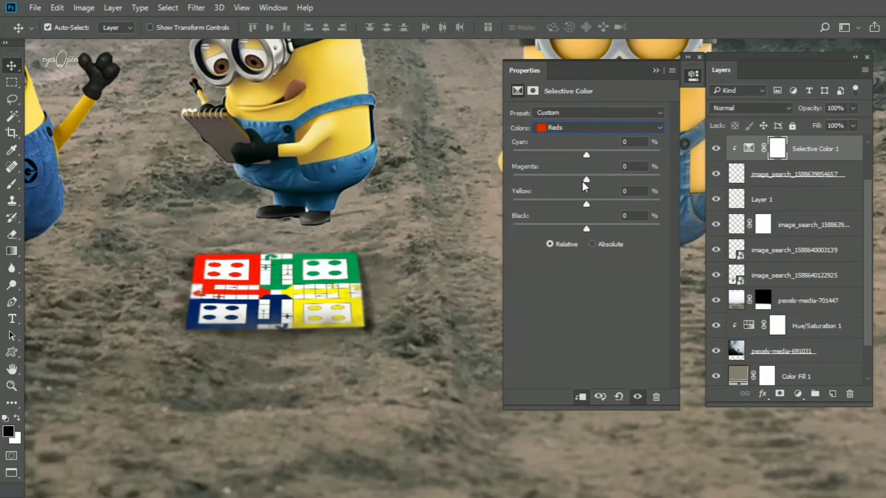
pyautogui.click(579, 127)
pyautogui.click(563, 182)
# - Add an empty Layer 3 at the top of the layer stack
pyautogui.scroll(-3, 303, 382)
pyautogui.scroll(-2, 302, 382)
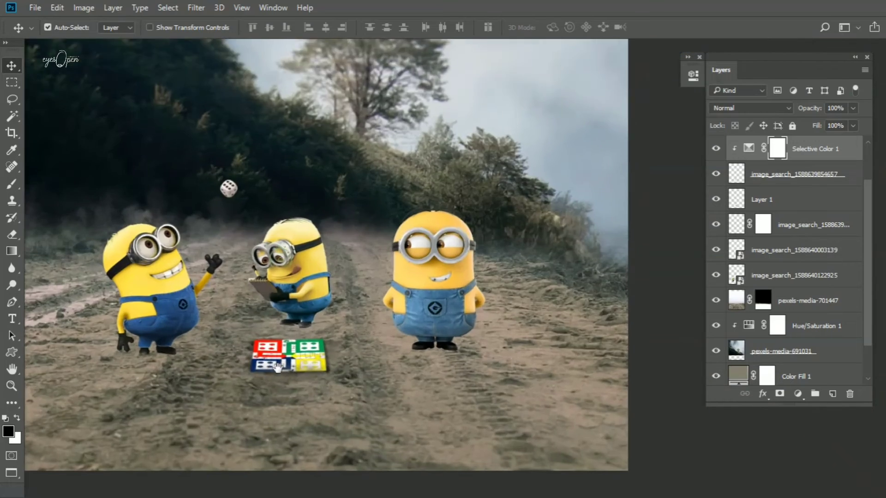
pyautogui.scroll(-2, 302, 382)
pyautogui.scroll(-2, 302, 381)
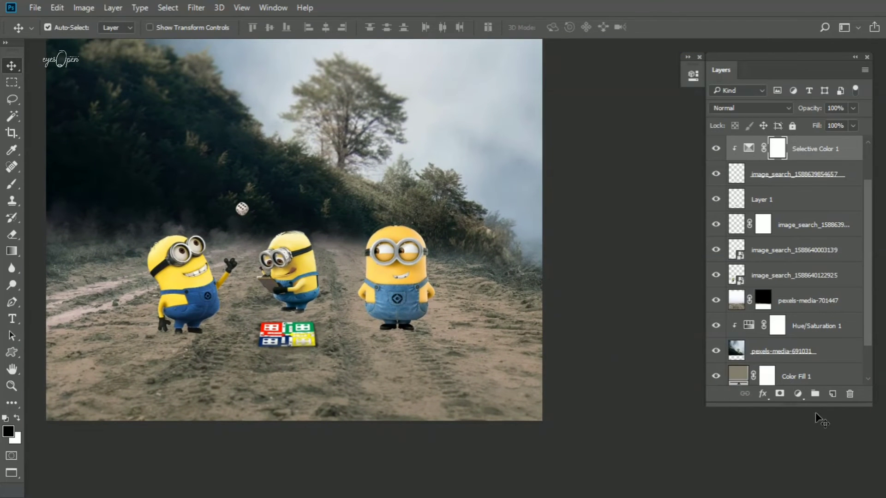
pyautogui.click(832, 393)
pyautogui.scroll(2, 187, 361)
# - Rename the Ludo board layer to 'm 1' and the next minion layer to 'm2'
pyautogui.scroll(2, 169, 349)
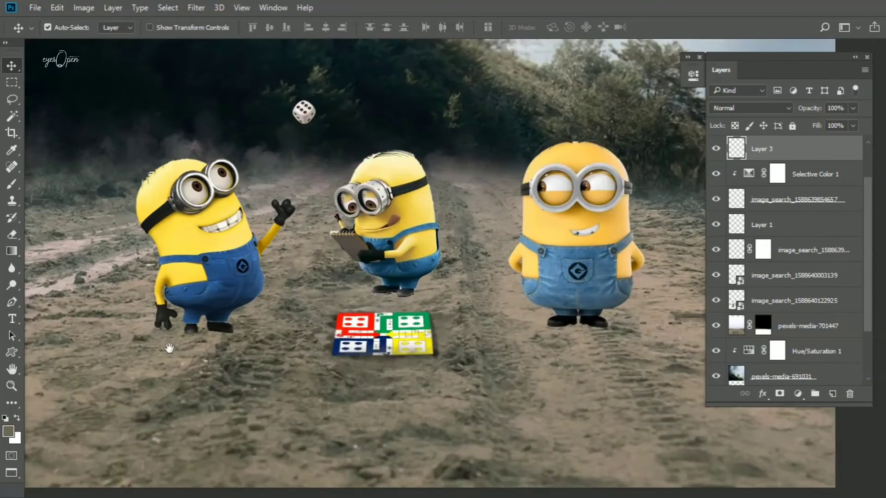
pyautogui.scroll(1, 170, 348)
pyautogui.click(431, 302)
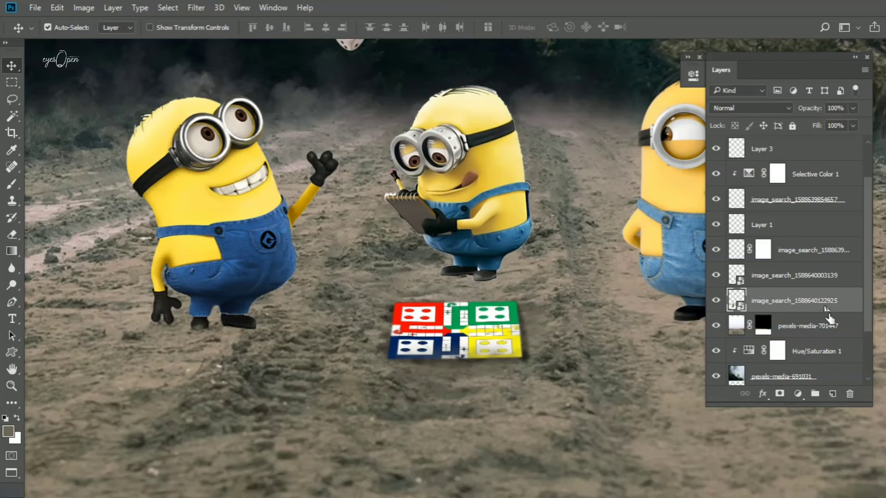
pyautogui.click(796, 274)
pyautogui.click(794, 300)
pyautogui.doubleClick(806, 301)
pyautogui.write('m 1')
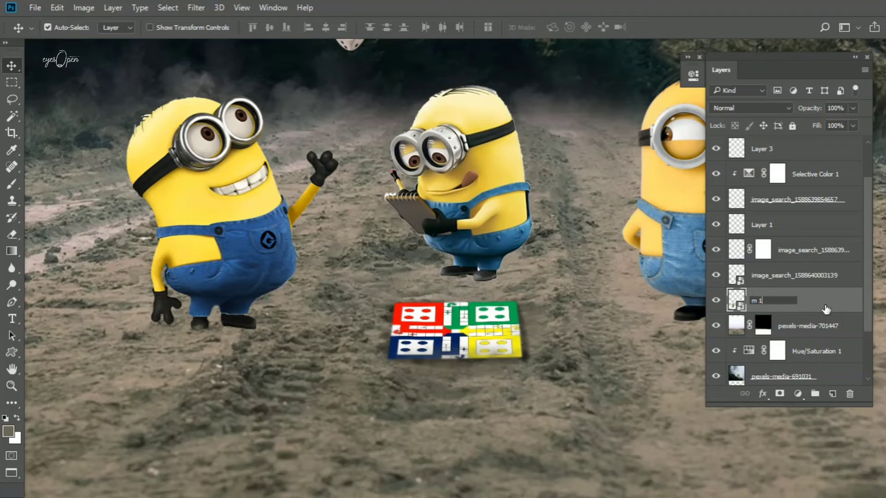
pyautogui.click(830, 277)
pyautogui.doubleClick(830, 276)
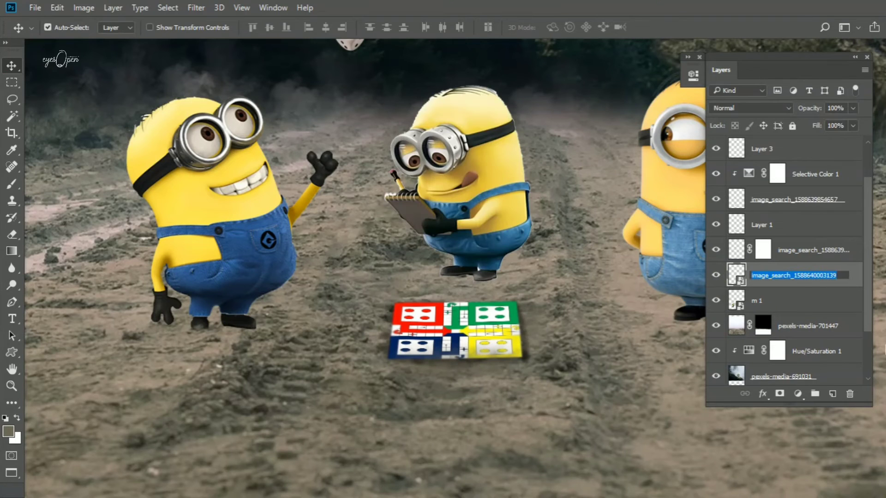
pyautogui.write('m2')
pyautogui.press('Return')
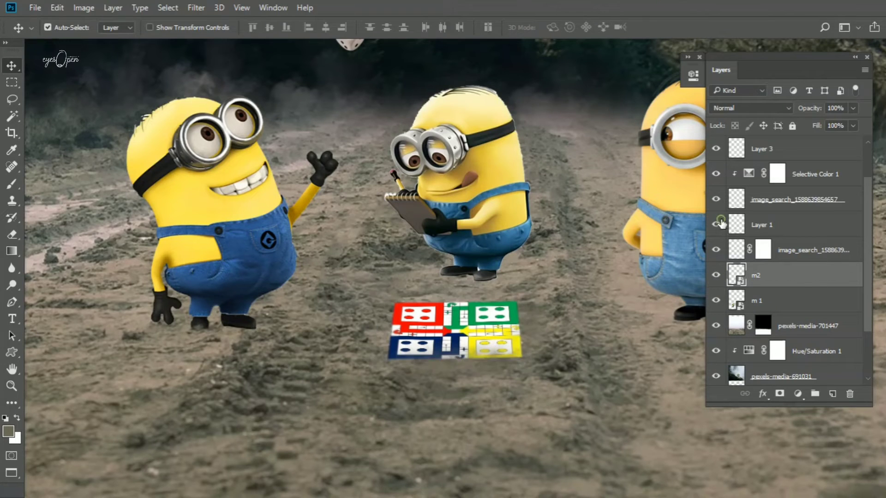
# - Hide the right minion's layer and rename it 'm3'
pyautogui.scroll(1, 718, 222)
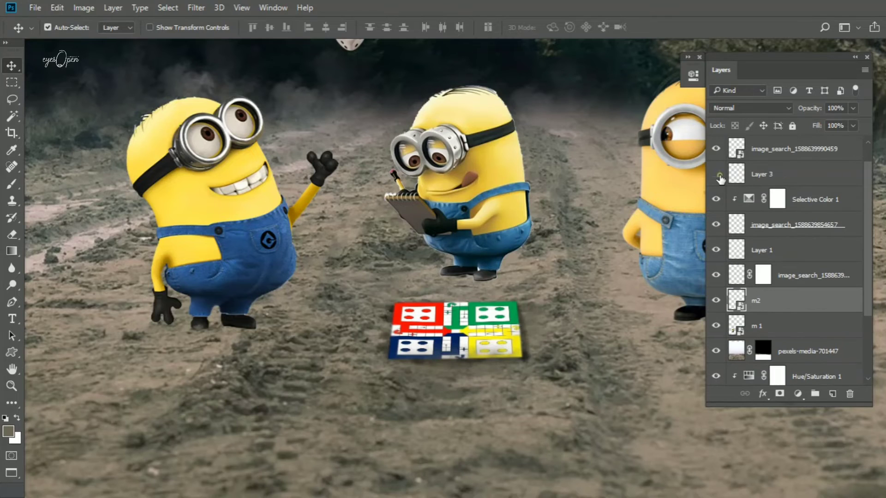
pyautogui.click(715, 149)
pyautogui.doubleClick(784, 148)
pyautogui.write('m3')
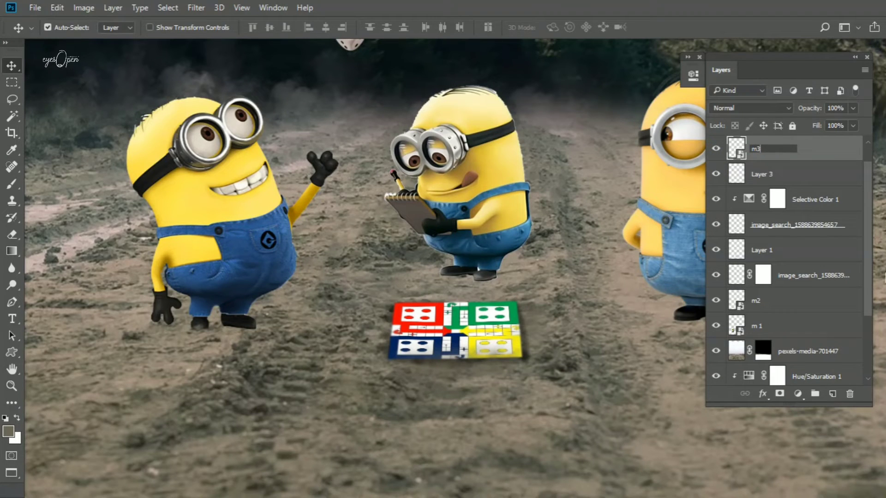
pyautogui.press('Return')
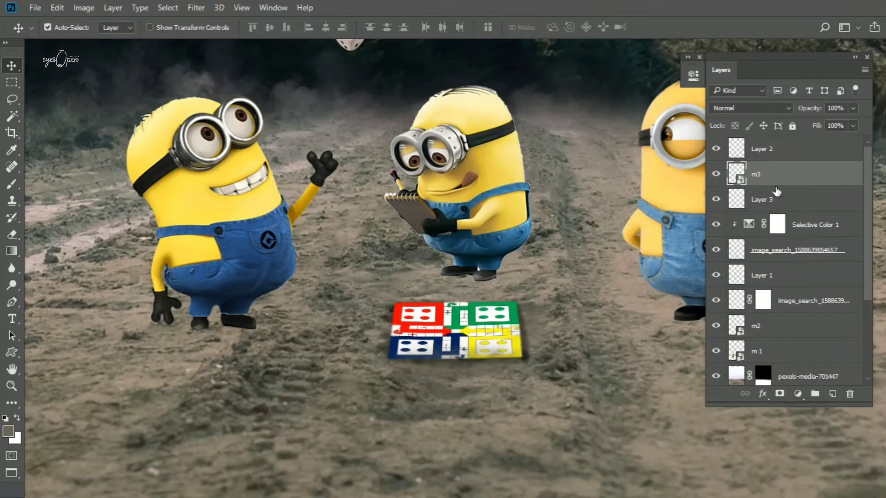
pyautogui.scroll(-1, 760, 355)
# - Add an empty layer above the road photo and free-transform the m 1 minion
pyautogui.click(832, 394)
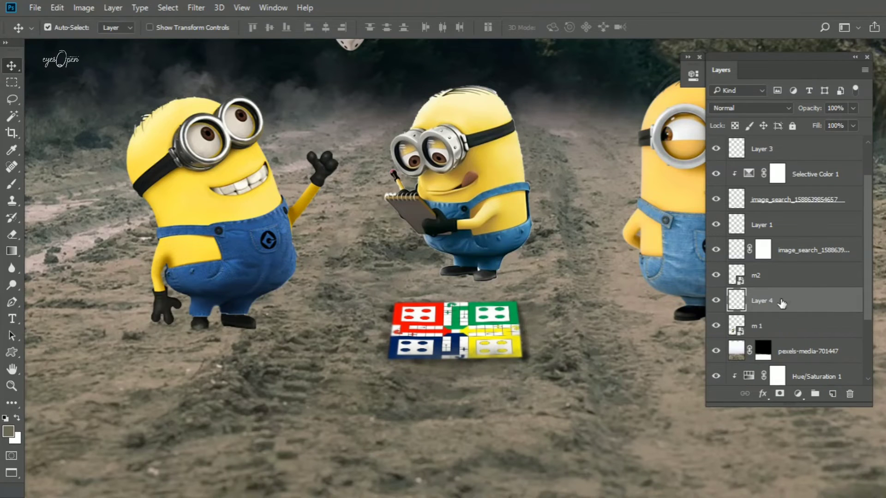
pyautogui.click(725, 303)
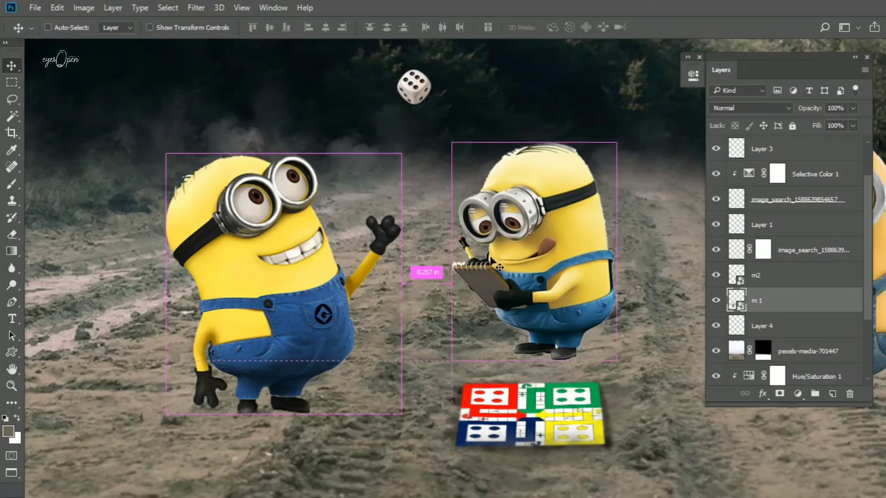
pyautogui.hotkey('ctrl', 't')
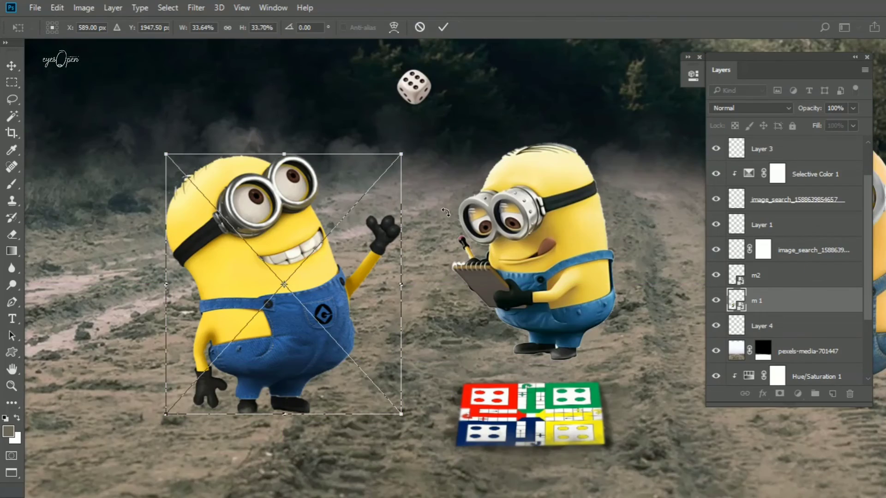
pyautogui.press('Return')
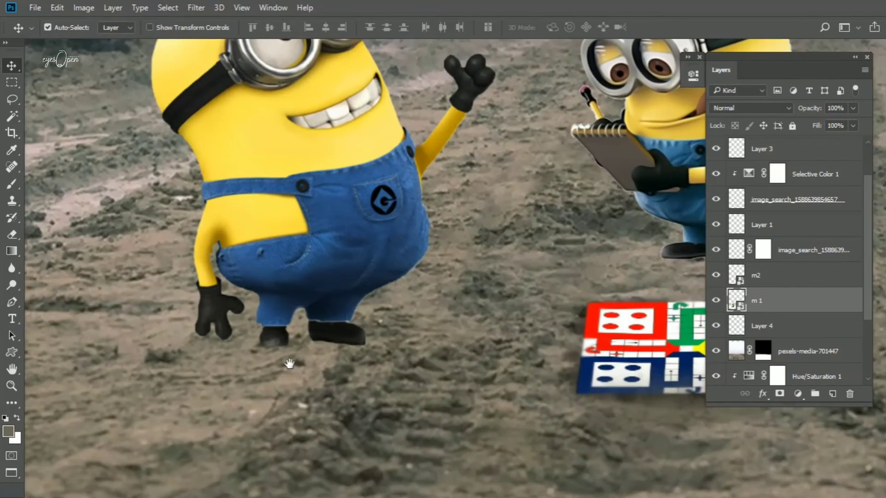
# - Add a layer mask to m 1 and brush black over both shoe bottoms
pyautogui.scroll(5, 295, 369)
pyautogui.press('b')
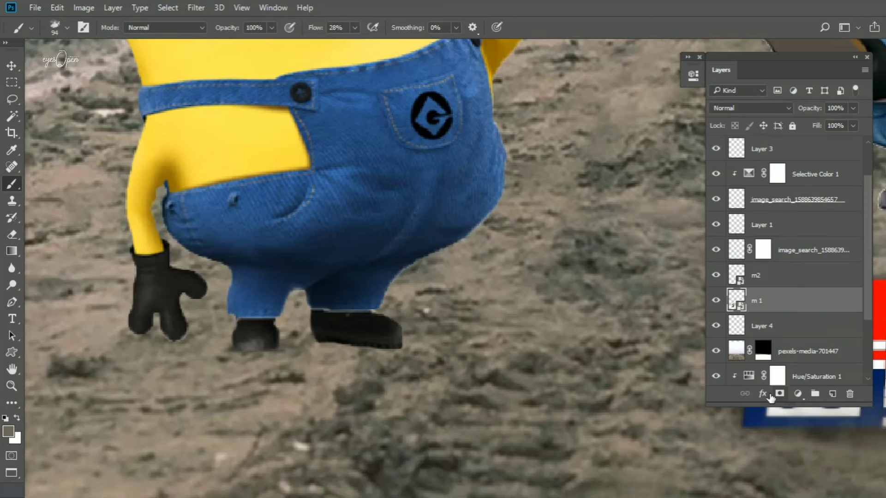
pyautogui.click(779, 394)
pyautogui.rightClick(363, 323)
pyautogui.rightClick(312, 324)
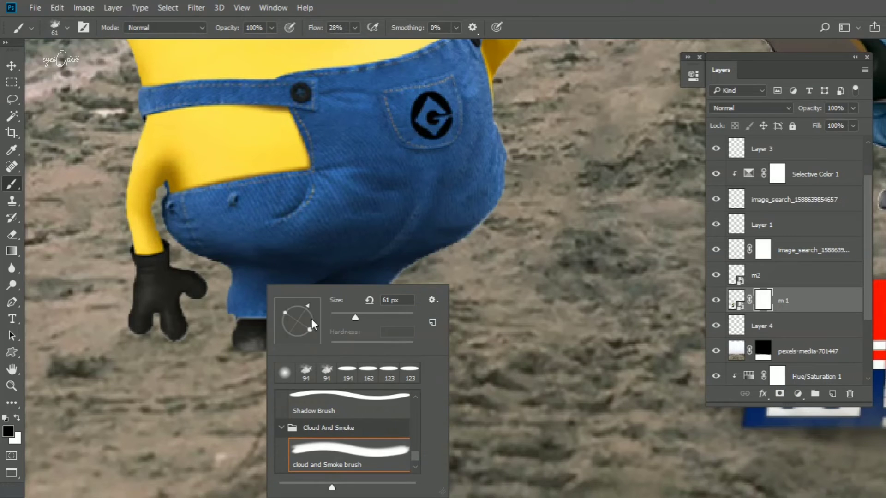
pyautogui.scroll(2, 286, 333)
pyautogui.press('Escape')
pyautogui.scroll(2, 267, 342)
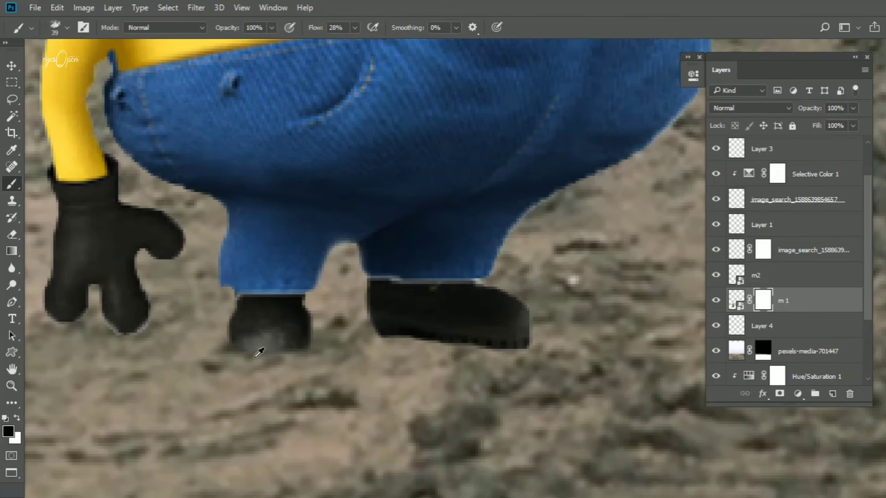
pyautogui.moveTo(226, 342); pyautogui.dragTo(257, 348)
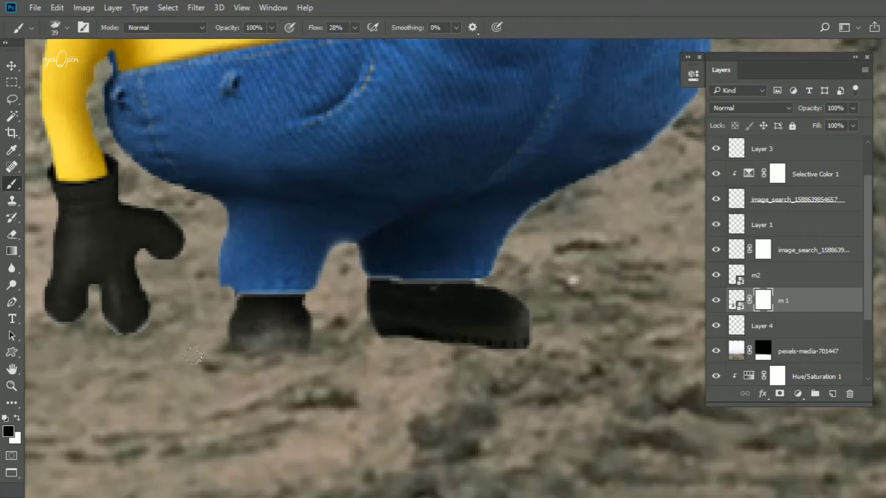
pyautogui.moveTo(489, 337)
pyautogui.mouseDown()
pyautogui.moveTo(363, 341)
pyautogui.moveTo(461, 344)
pyautogui.moveTo(494, 358)
pyautogui.moveTo(463, 340)
pyautogui.mouseUp()
# - Refine the m 1 mask around the feet, toggling between black and white paint
pyautogui.scroll(-3, 463, 340)
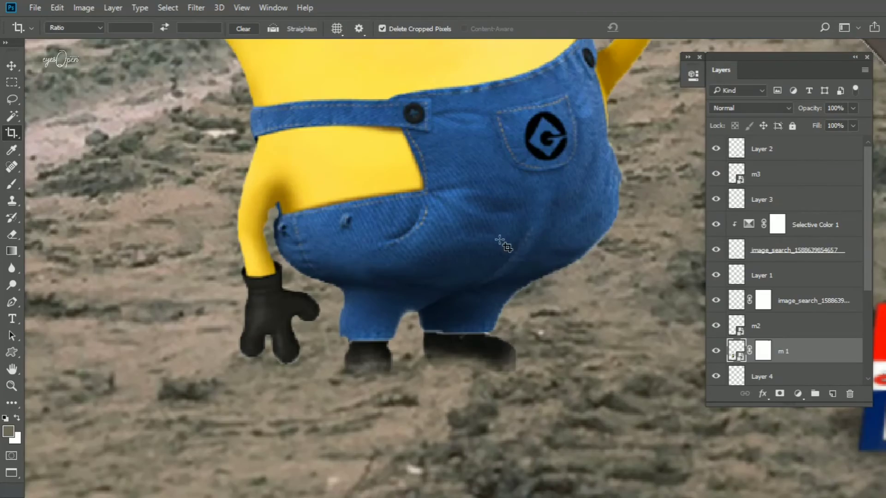
pyautogui.scroll(2, 443, 381)
pyautogui.press('b')
pyautogui.scroll(2, 445, 355)
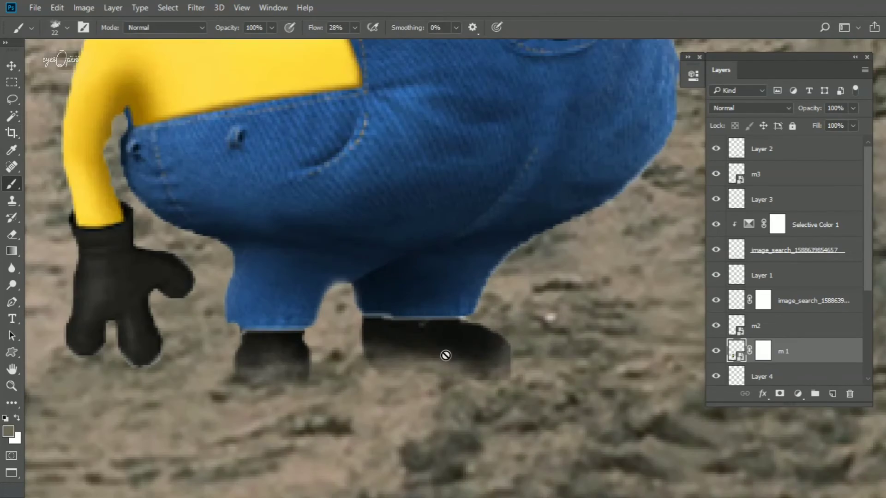
pyautogui.click(763, 351)
pyautogui.press('d')
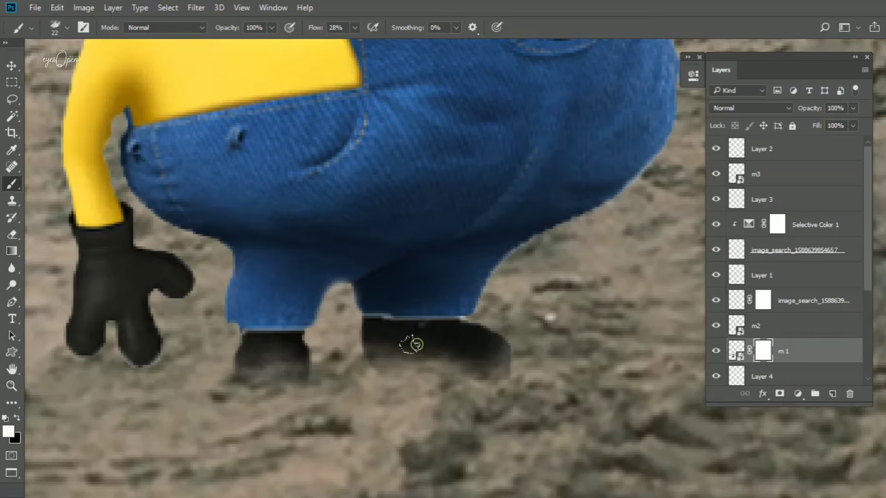
pyautogui.press('x')
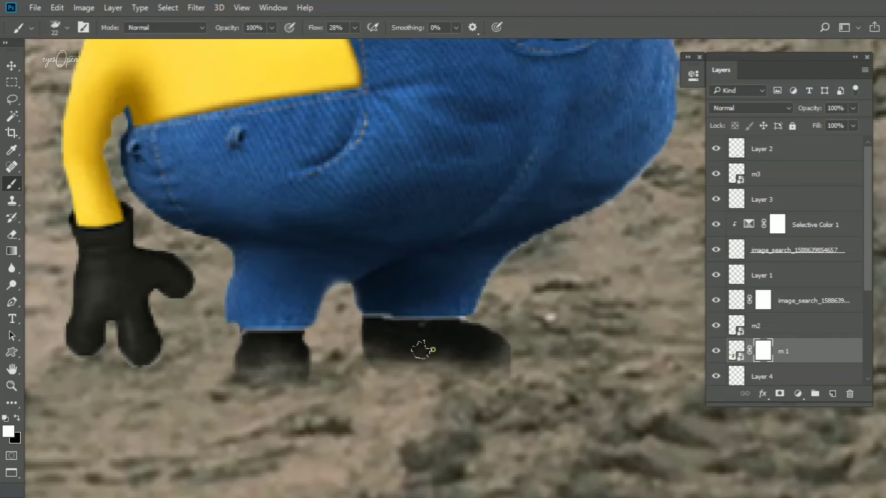
pyautogui.scroll(-2, 484, 351)
pyautogui.scroll(2, 484, 351)
pyautogui.press('x')
pyautogui.press('x')
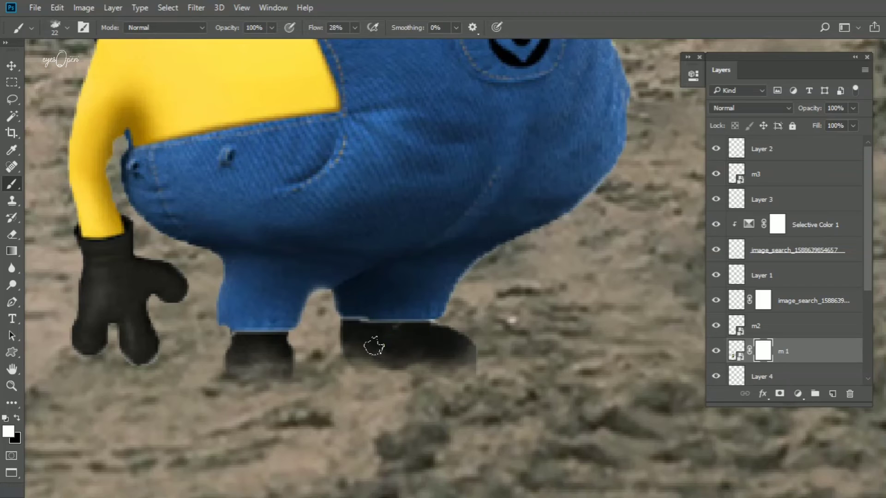
pyautogui.scroll(-2, 484, 322)
pyautogui.scroll(-2, 484, 355)
pyautogui.press('x')
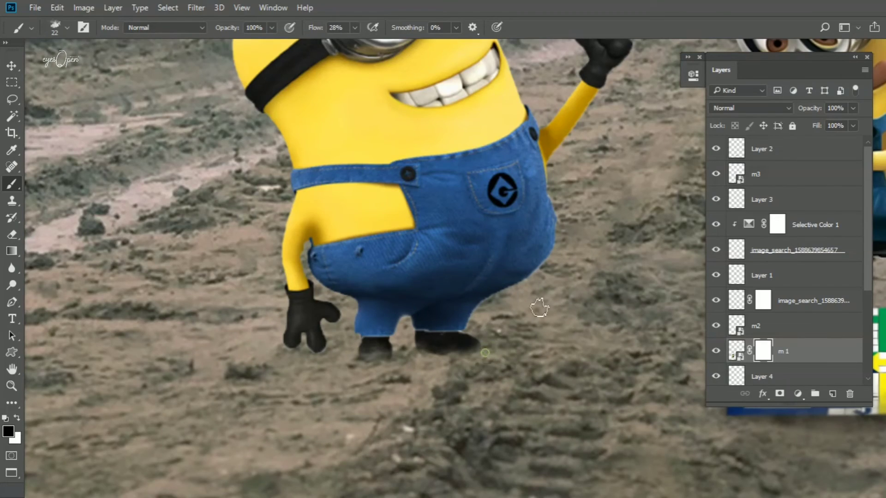
pyautogui.scroll(-3, 485, 353)
pyautogui.scroll(2, 439, 391)
pyautogui.scroll(-2, 371, 361)
# - Return to the Move tool and select the empty Layer 4
pyautogui.press('v')
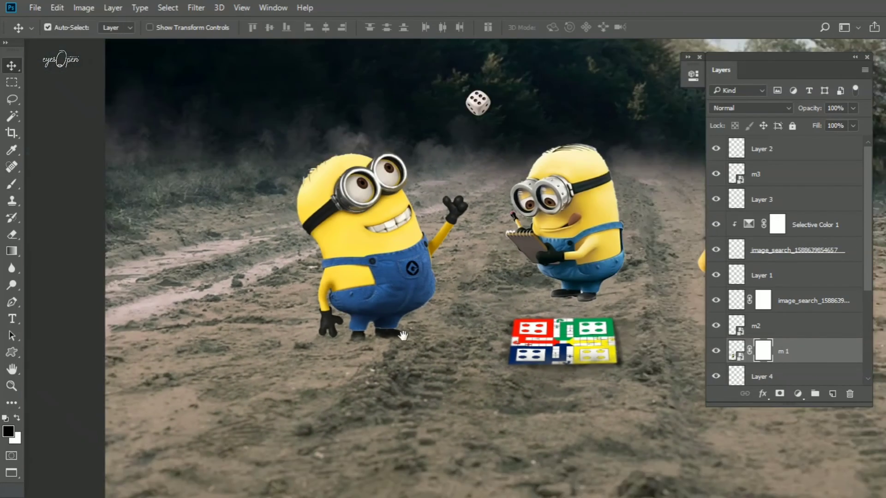
pyautogui.moveTo(402, 336); pyautogui.dragTo(393, 336)
pyautogui.click(775, 379)
pyautogui.scroll(-2, 741, 371)
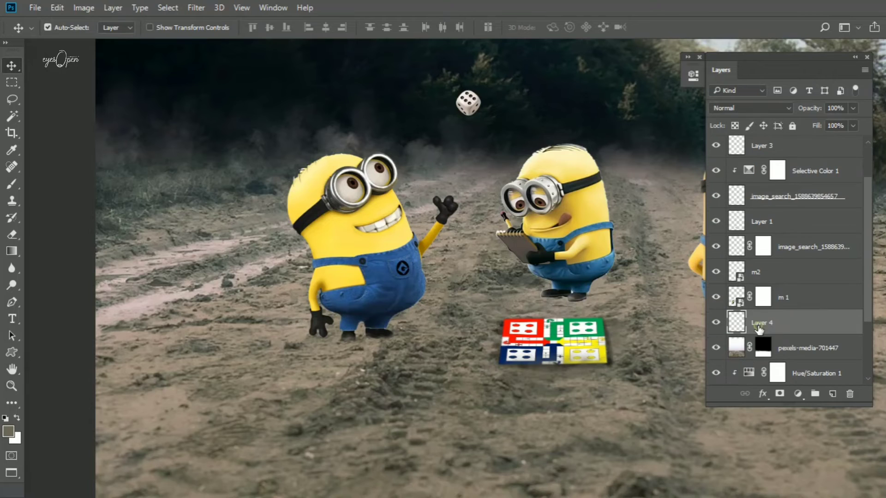
# - Rename Layer 4 to 'shadow' and pick a soft round brush tip
pyautogui.doubleClick(758, 324)
pyautogui.write('shadow')
pyautogui.press('b')
pyautogui.scroll(1, 323, 351)
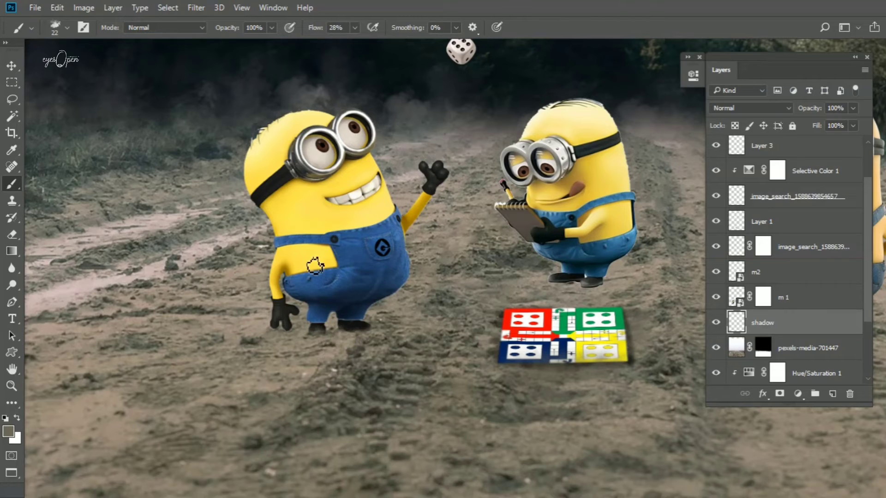
pyautogui.rightClick(313, 263)
pyautogui.click(375, 351)
# - Switch the brush to the Shadow Brush tip with 43% flow
pyautogui.press('r')
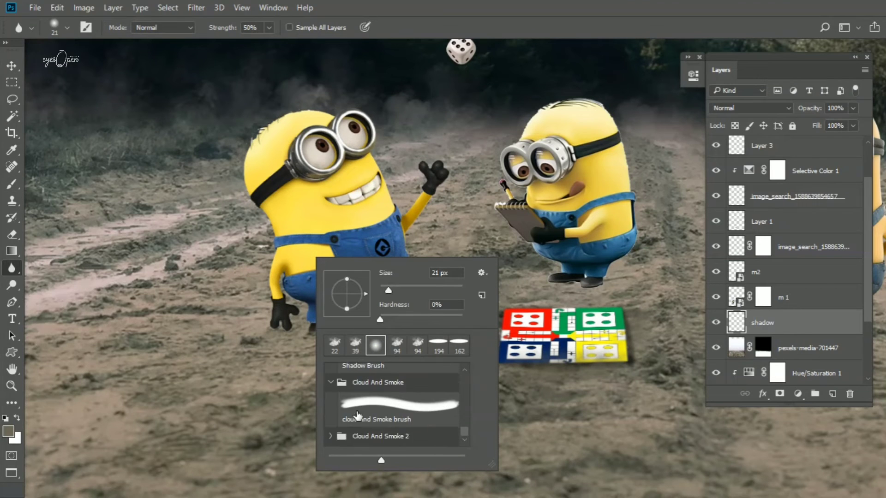
pyautogui.scroll(-1, 374, 393)
pyautogui.doubleClick(399, 415)
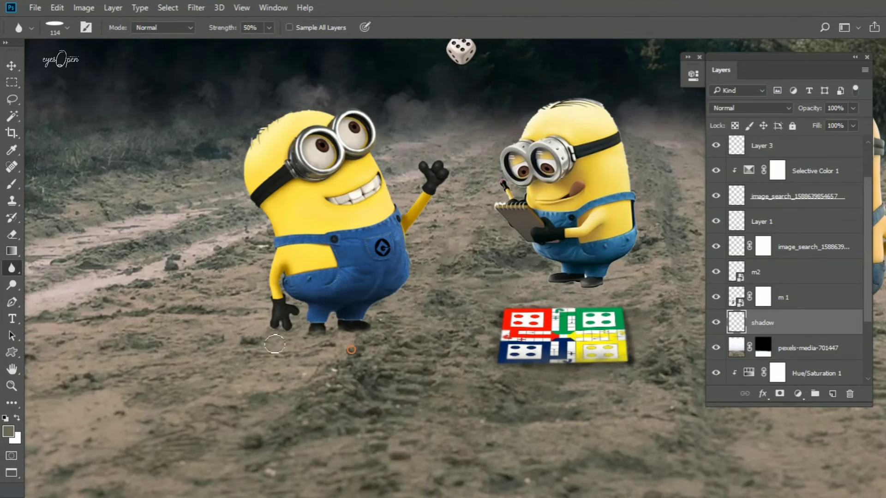
pyautogui.click(12, 184)
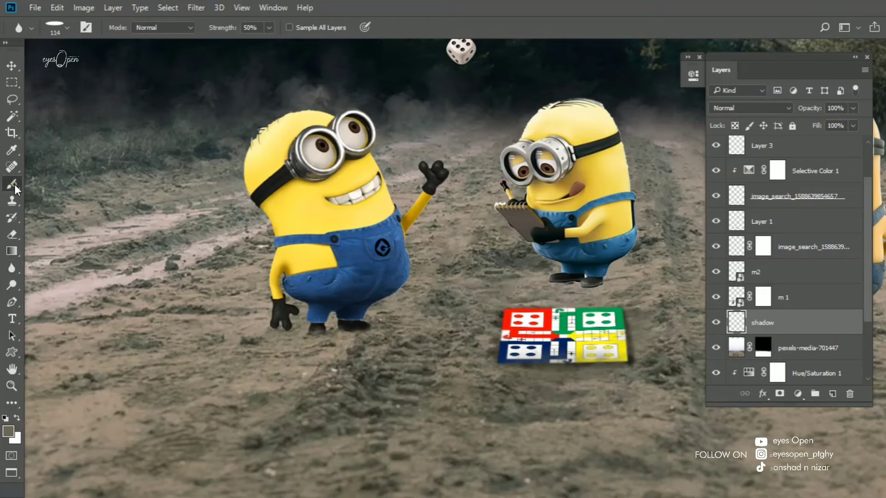
pyautogui.rightClick(353, 286)
pyautogui.scroll(-2, 429, 438)
pyautogui.click(417, 438)
pyautogui.press('Return')
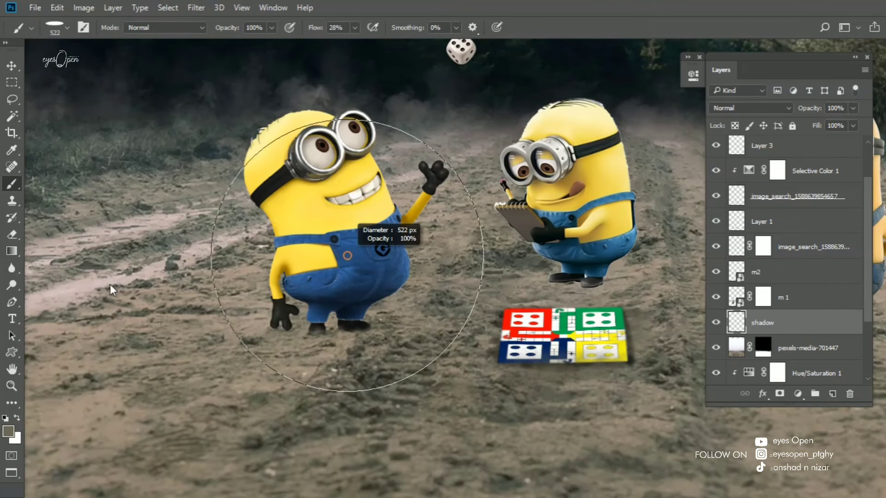
pyautogui.keyDown('alt'); pyautogui.scroll(2, 308, 353); pyautogui.keyUp('alt')
pyautogui.keyDown('alt'); pyautogui.scroll(-2, 274, 358); pyautogui.keyUp('alt')
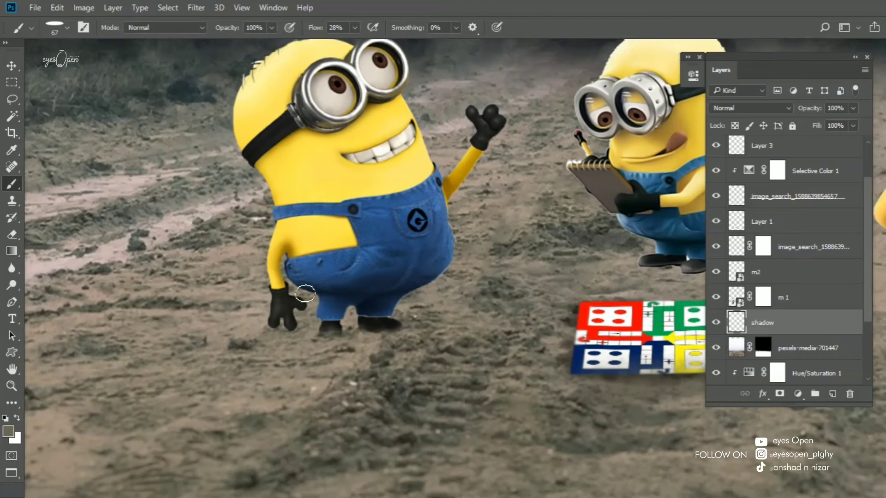
pyautogui.rightClick(243, 284)
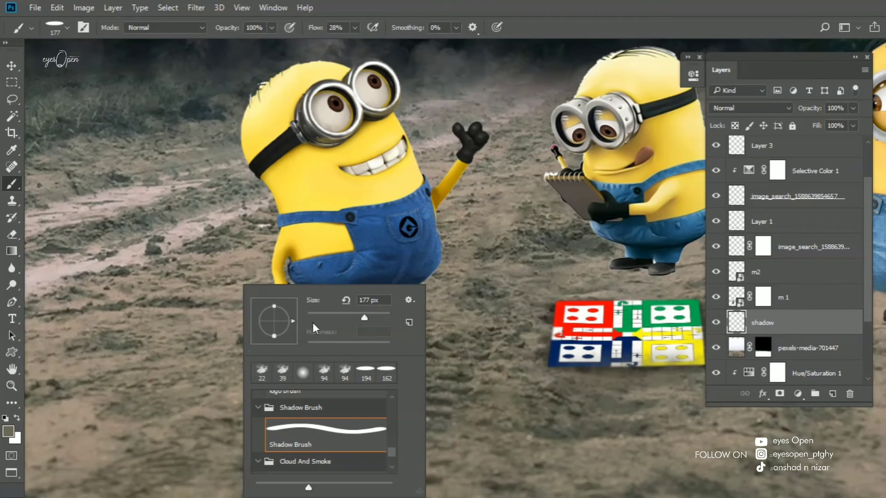
pyautogui.moveTo(315, 30); pyautogui.dragTo(322, 30)
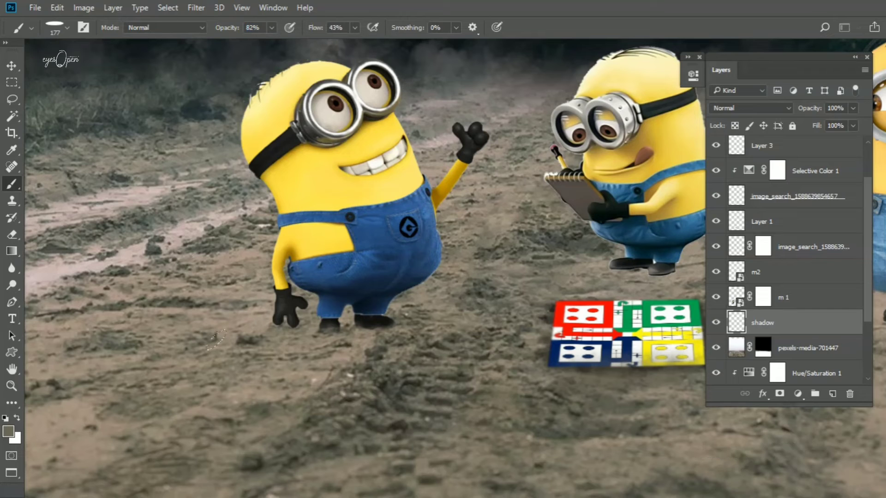
# - Paint soft black shadows under the minions' feet with a 116 px brush
pyautogui.scroll(3, 217, 339)
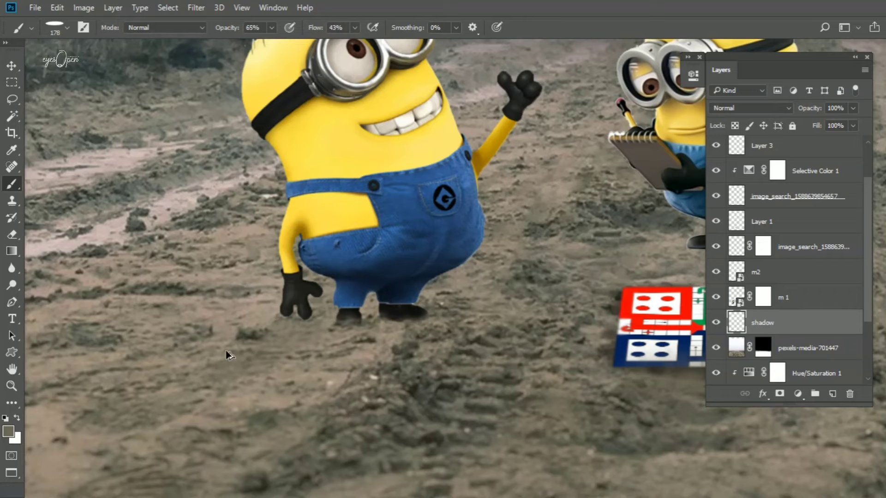
pyautogui.click(8, 431)
pyautogui.click(439, 312)
pyautogui.click(731, 143)
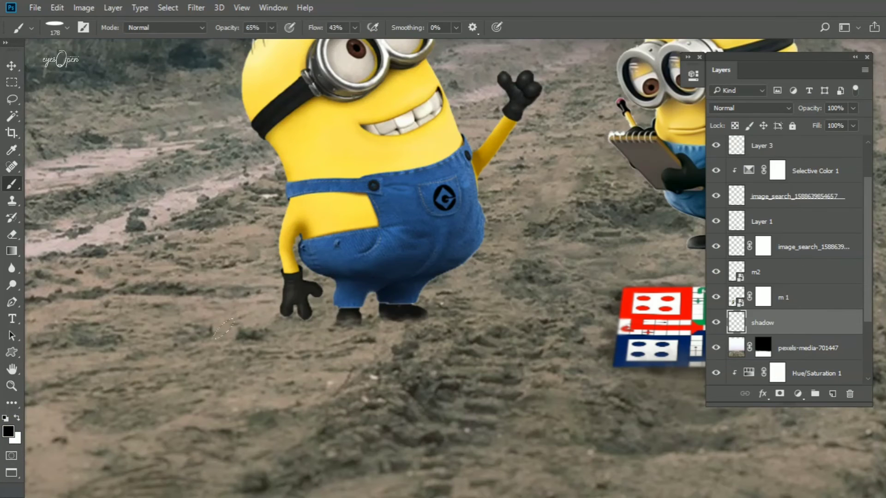
pyautogui.scroll(-3, 210, 330)
pyautogui.scroll(3, 359, 342)
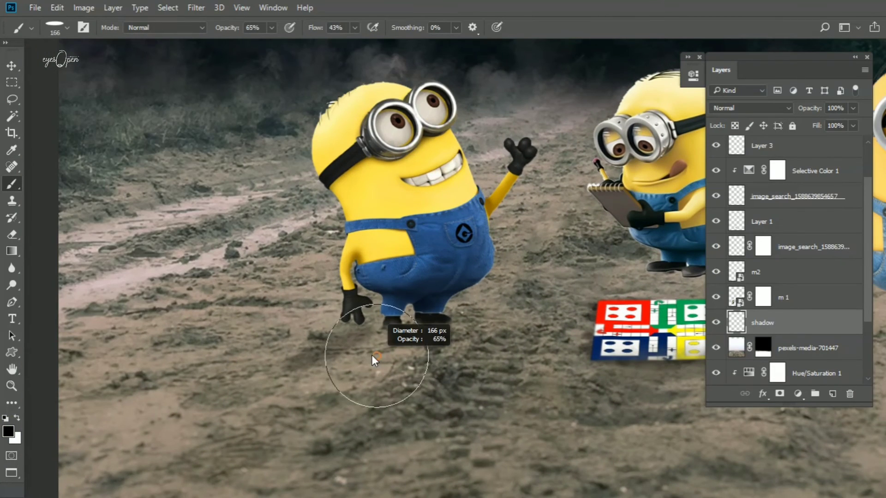
pyautogui.scroll(-3, 356, 339)
pyautogui.scroll(3, 288, 347)
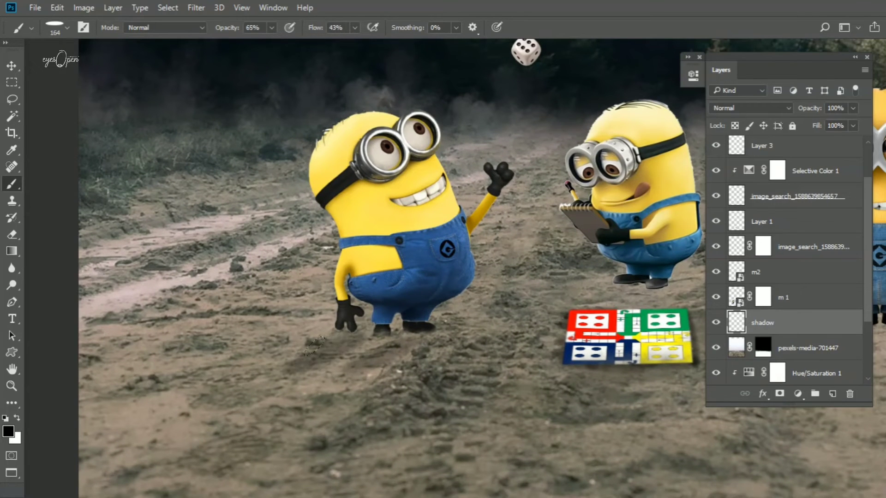
pyautogui.moveTo(327, 359); pyautogui.dragTo(315, 367)
pyautogui.scroll(-3, 315, 367)
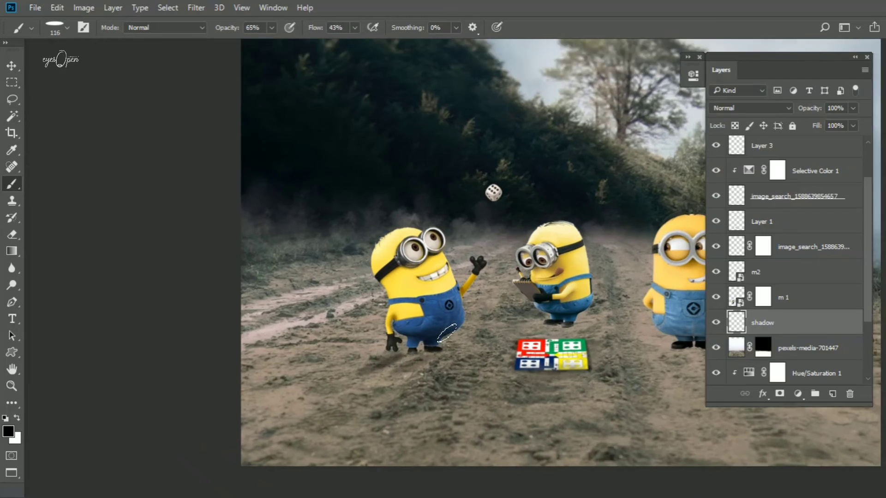
pyautogui.scroll(3, 449, 345)
pyautogui.scroll(-2, 449, 345)
pyautogui.scroll(-2, 323, 341)
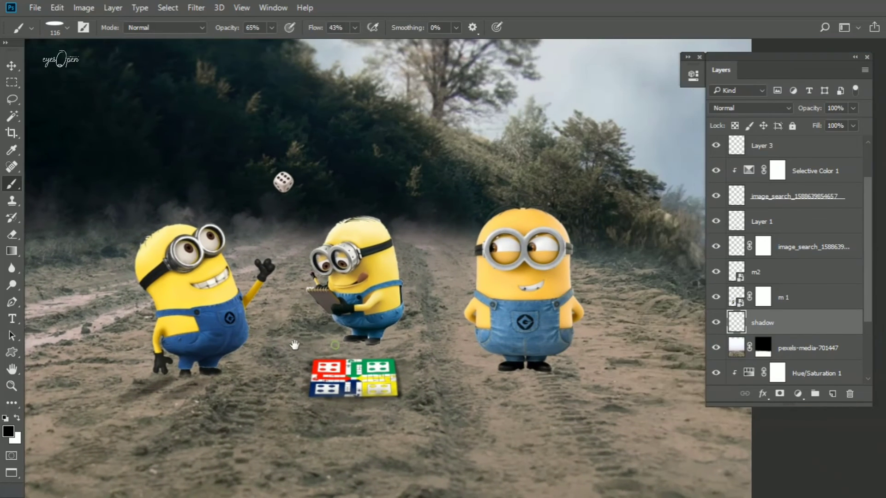
pyautogui.press('v')
pyautogui.click(761, 297)
# - Select the Blur tool with a soft round 22 px brush at 28% strength
pyautogui.rightClick(740, 295)
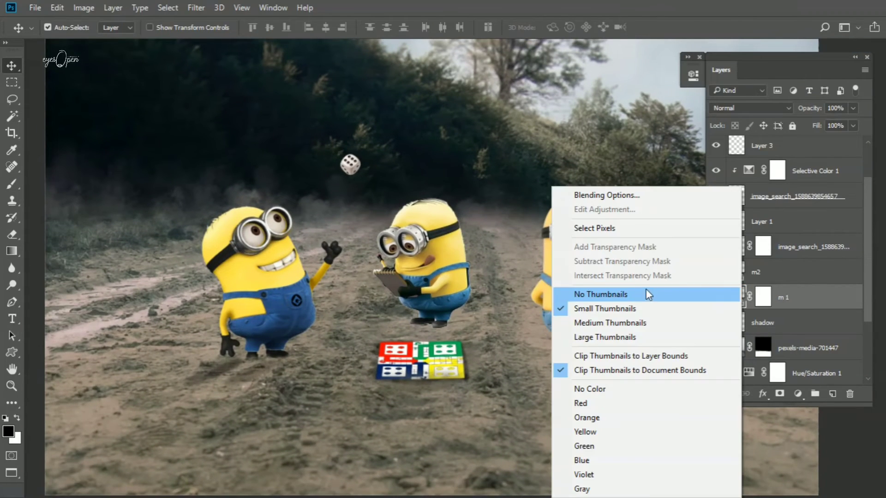
pyautogui.rightClick(817, 299)
pyautogui.click(600, 311)
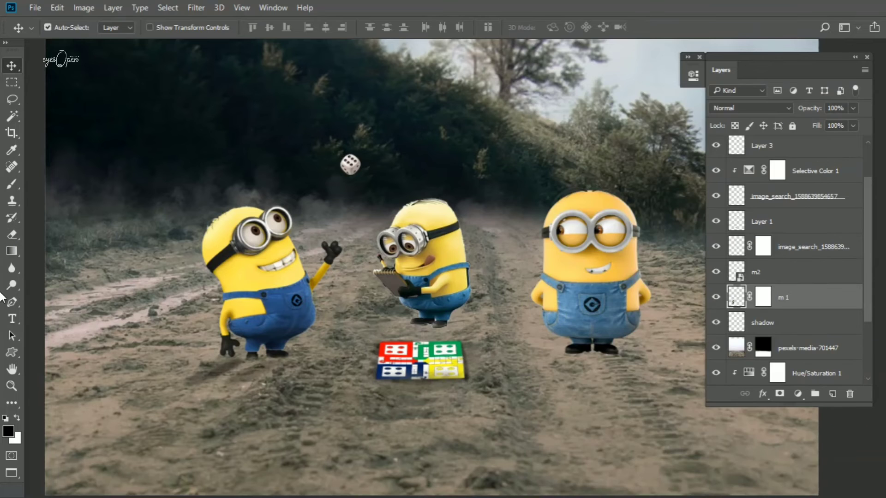
pyautogui.click(12, 267)
pyautogui.scroll(1, 118, 298)
pyautogui.rightClick(346, 256)
pyautogui.scroll(2, 408, 405)
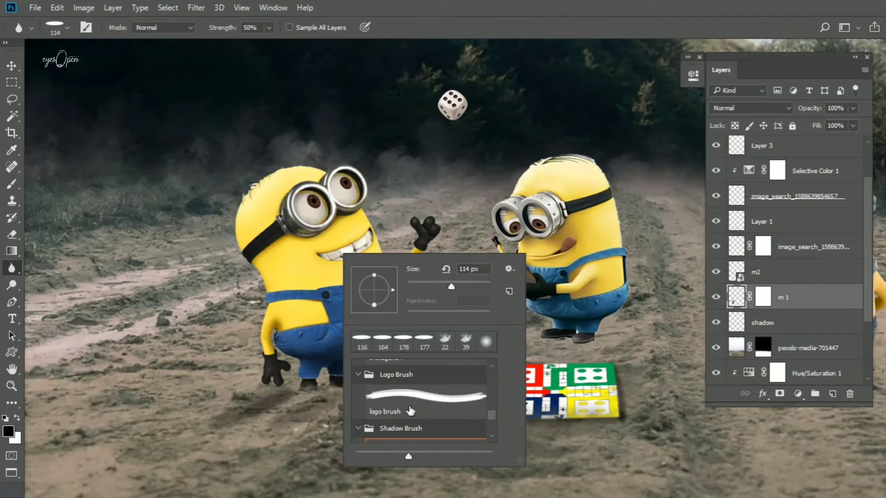
pyautogui.scroll(2, 408, 405)
pyautogui.scroll(3, 407, 405)
pyautogui.doubleClick(415, 369)
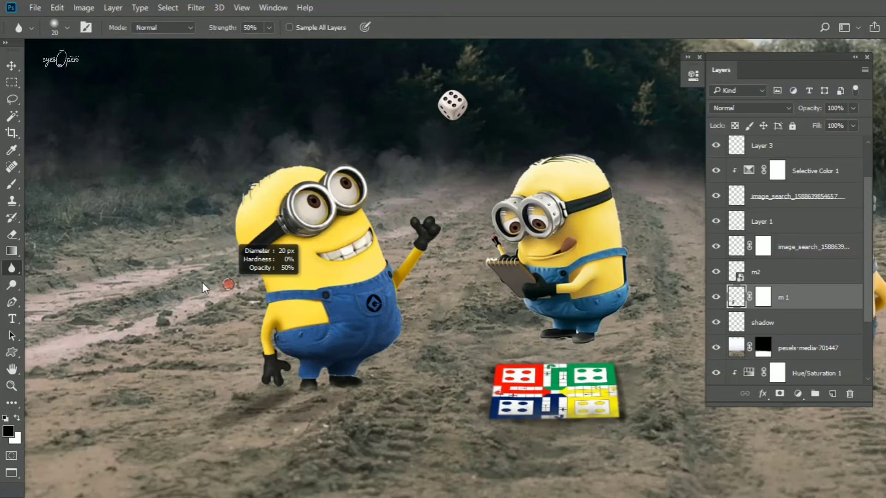
# - Blur along the m 1 minion's edges so it blends into the dirt road
pyautogui.scroll(2, 266, 279)
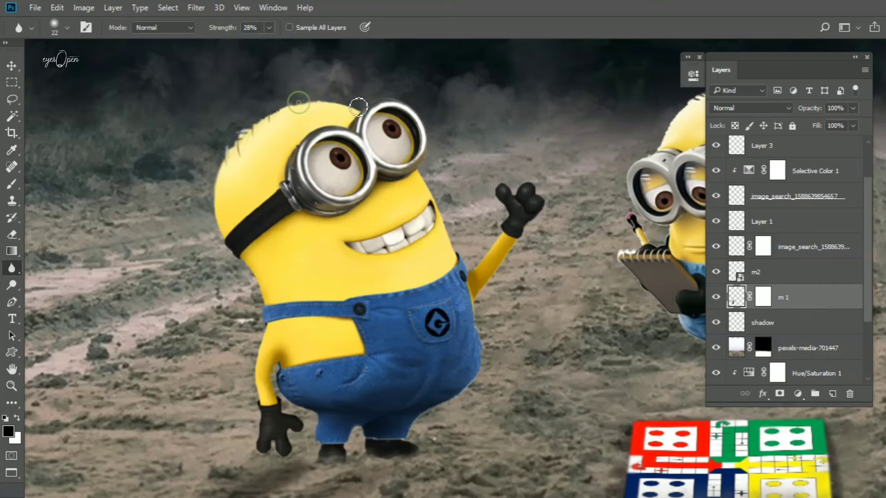
pyautogui.scroll(-3, 300, 99)
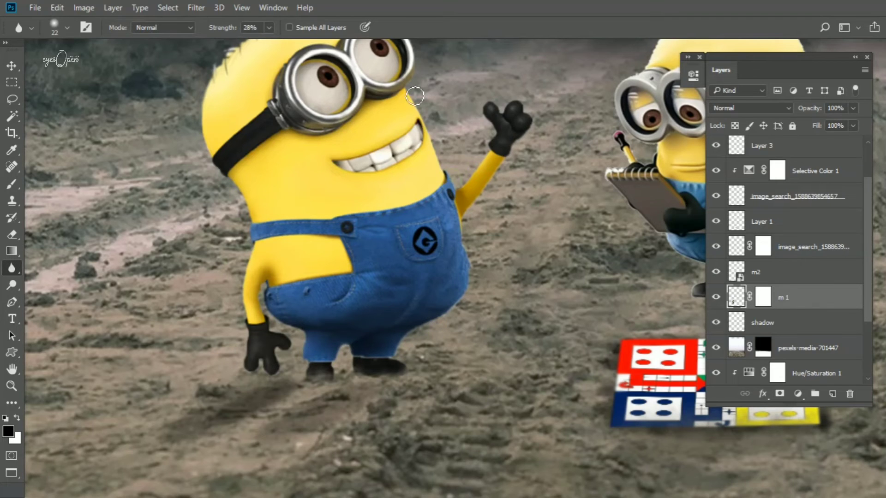
pyautogui.scroll(7, 379, 231)
pyautogui.keyDown('alt'); pyautogui.scroll(-3, 383, 240); pyautogui.keyUp('alt')
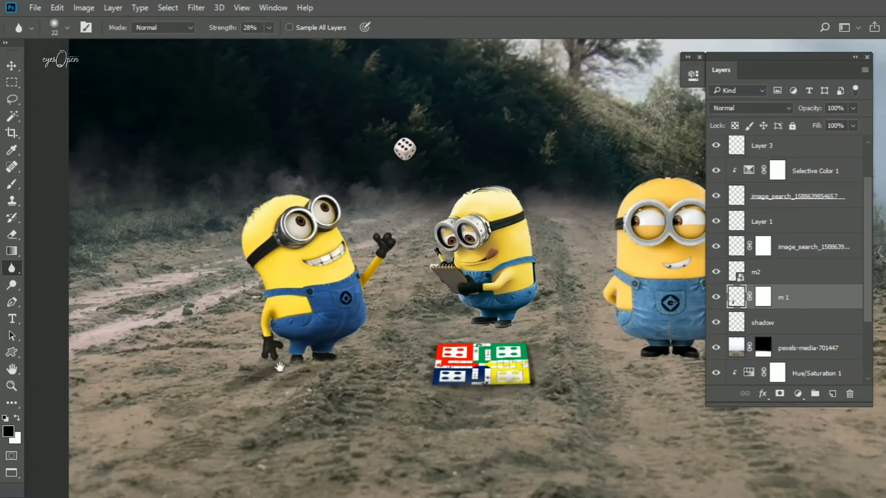
pyautogui.keyDown('alt'); pyautogui.scroll(2, 340, 340); pyautogui.keyUp('alt')
pyautogui.scroll(-2, 300, 358)
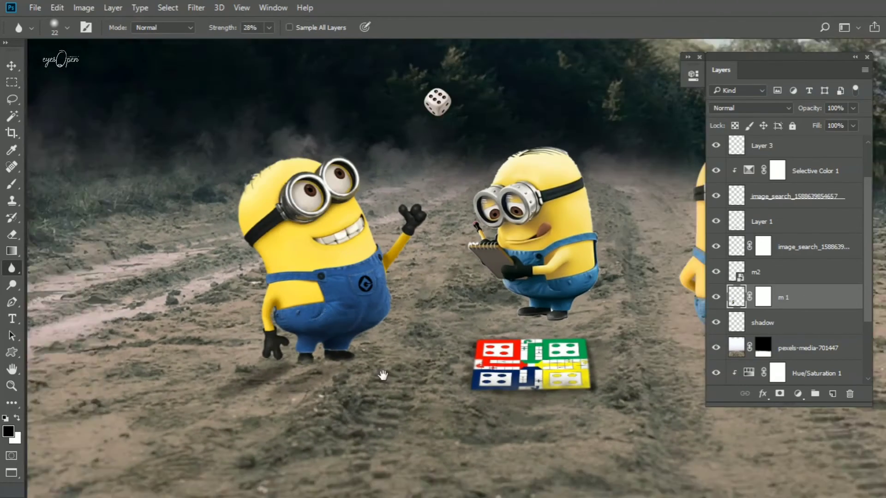
pyautogui.scroll(-2, 231, 351)
# - Add a Luminosity Curves layer clipped to m 1 with the top point lowered to dim highlights
pyautogui.press('v')
pyautogui.scroll(-2, 323, 327)
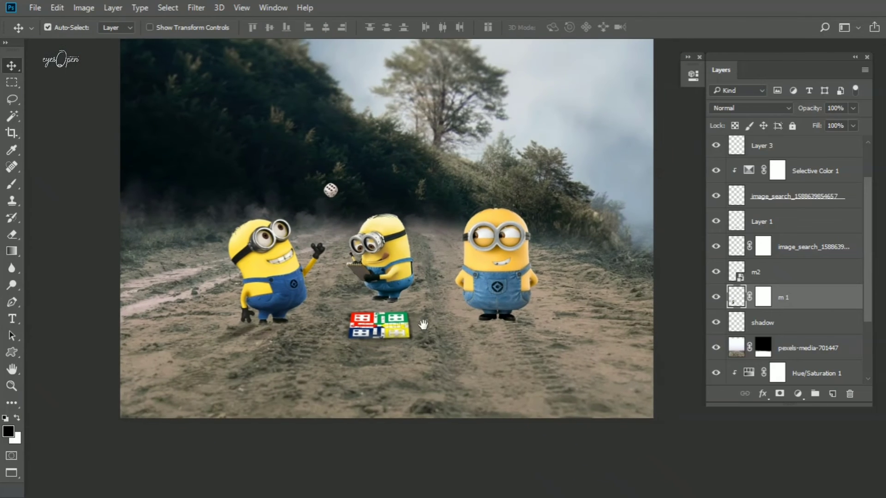
pyautogui.keyDown('alt'); pyautogui.scroll(1, 459, 185); pyautogui.keyUp('alt')
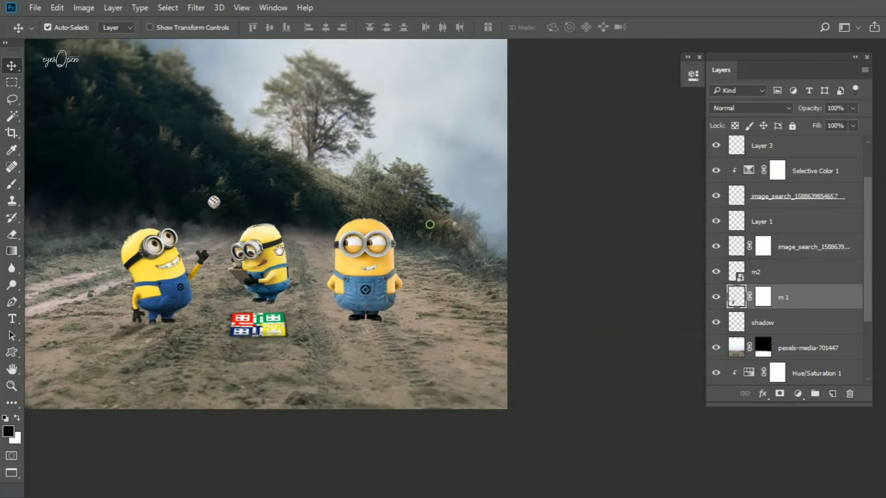
pyautogui.click(797, 393)
pyautogui.click(763, 187)
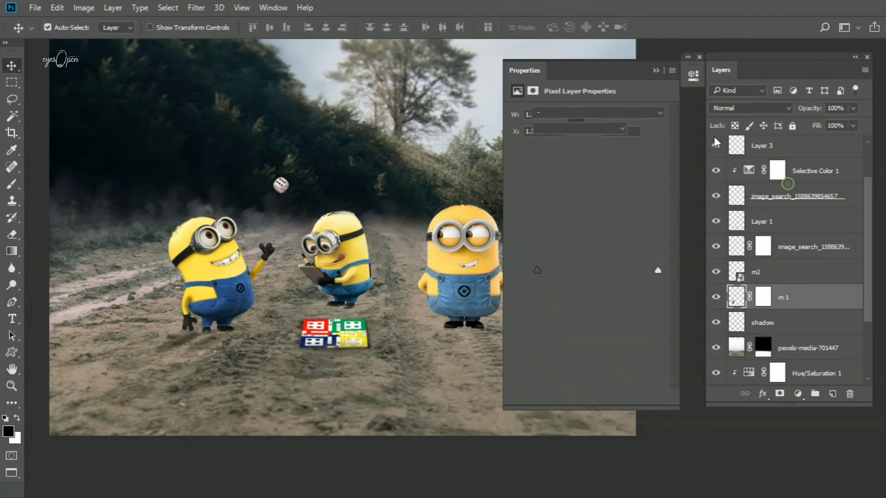
pyautogui.click(750, 108)
pyautogui.click(738, 360)
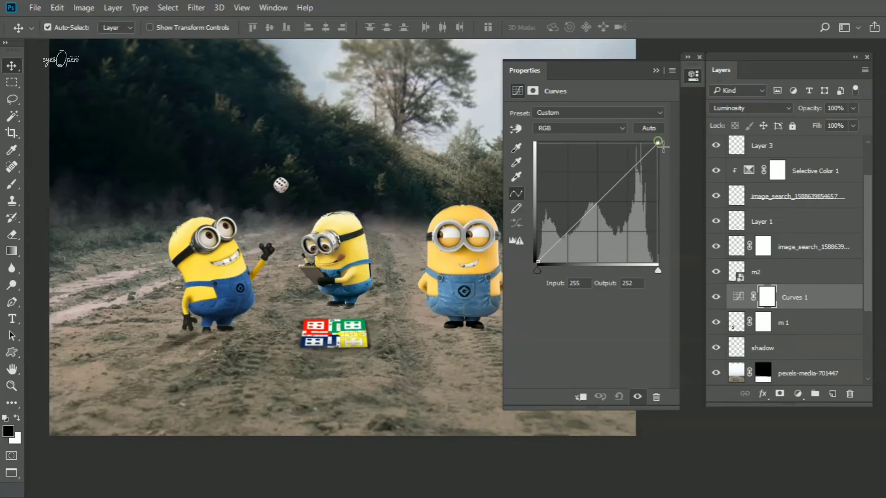
pyautogui.moveTo(658, 142)
pyautogui.mouseDown()
pyautogui.moveTo(657, 156)
pyautogui.moveTo(673, 166)
pyautogui.mouseUp()
pyautogui.click(580, 397)
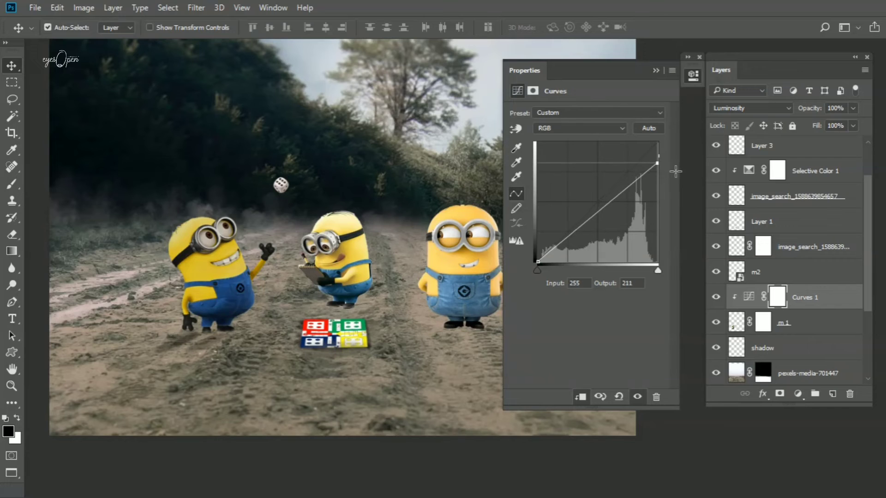
pyautogui.click(654, 70)
# - Invert the Curves mask to black and paint it back with a soft white brush
pyautogui.hotkey('ctrl', 'i')
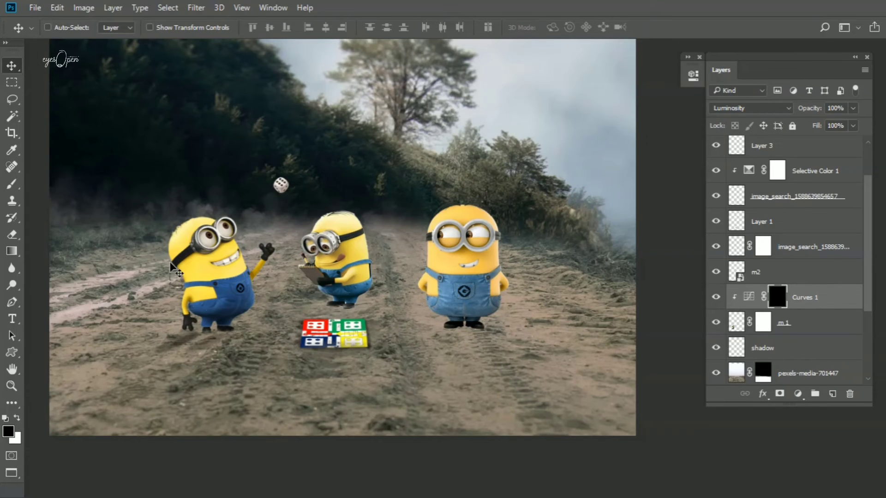
pyautogui.press('b')
pyautogui.hotkey('ctrl', '+')
pyautogui.hotkey('ctrl', '+')
pyautogui.rightClick(268, 234)
pyautogui.scroll(-2, 349, 377)
pyautogui.scroll(-2, 349, 377)
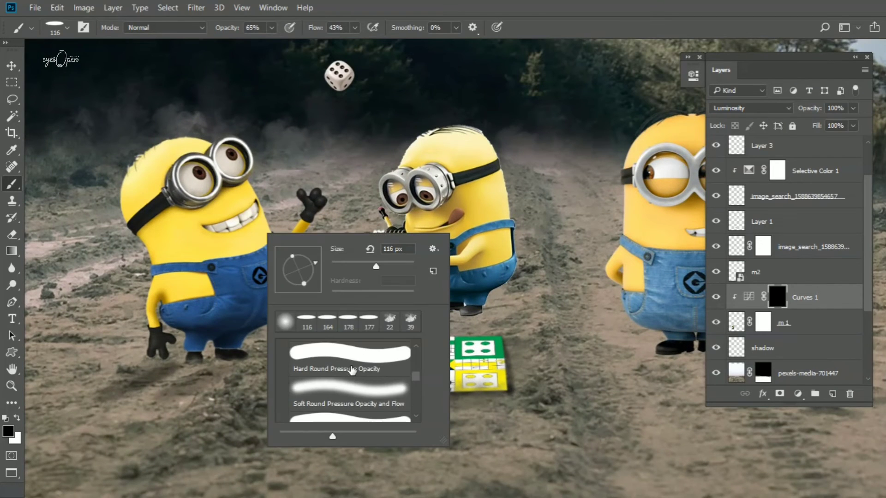
pyautogui.click(341, 401)
pyautogui.press('Return')
pyautogui.scroll(2, 184, 287)
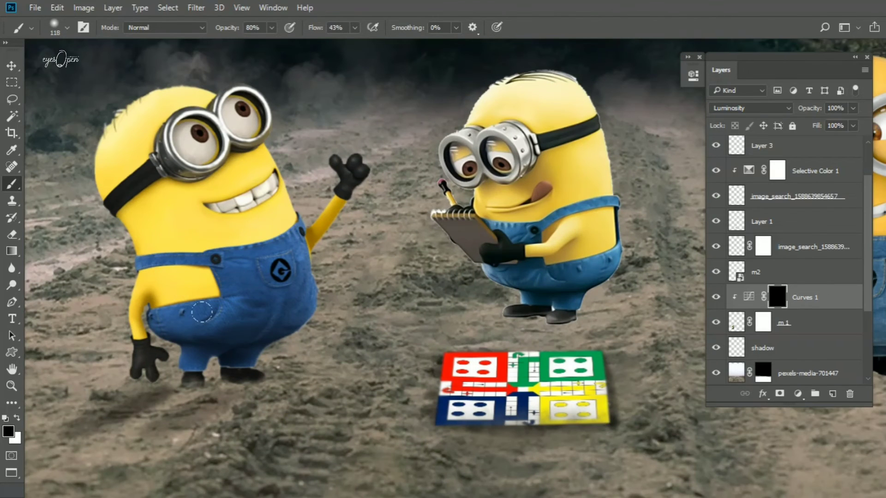
pyautogui.press('x')
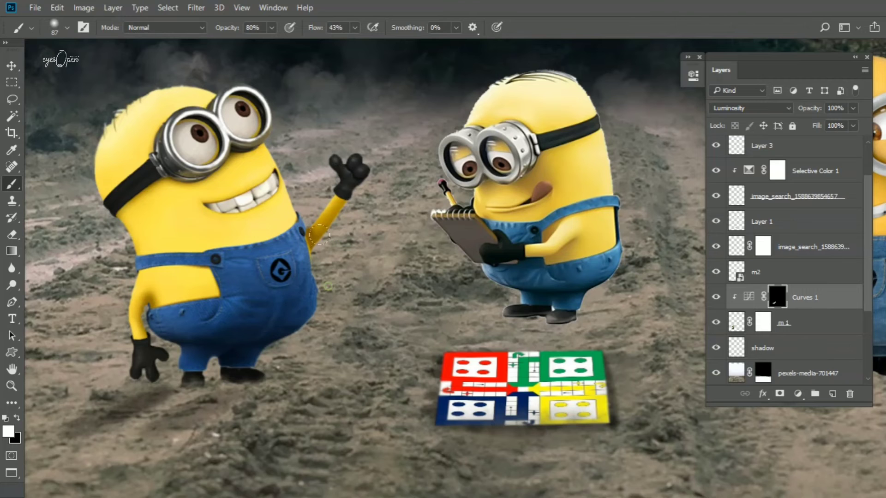
pyautogui.scroll(-2, 236, 350)
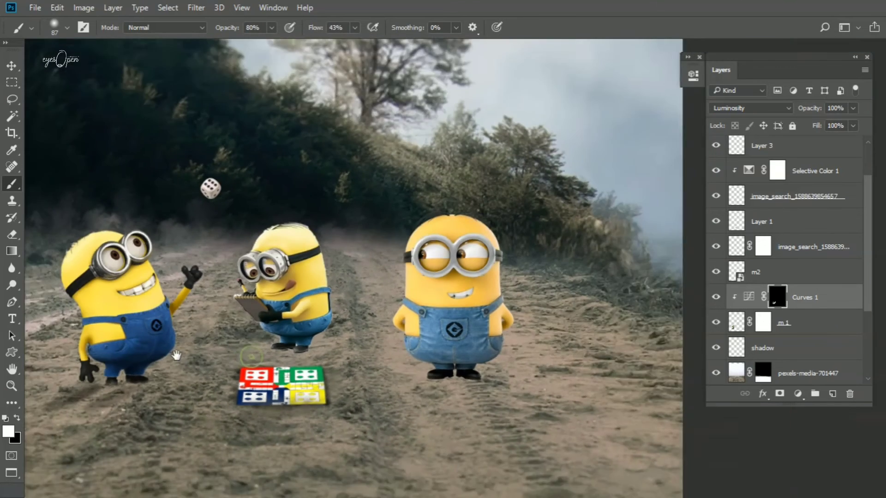
pyautogui.scroll(-2, 244, 349)
pyautogui.scroll(-1, 254, 347)
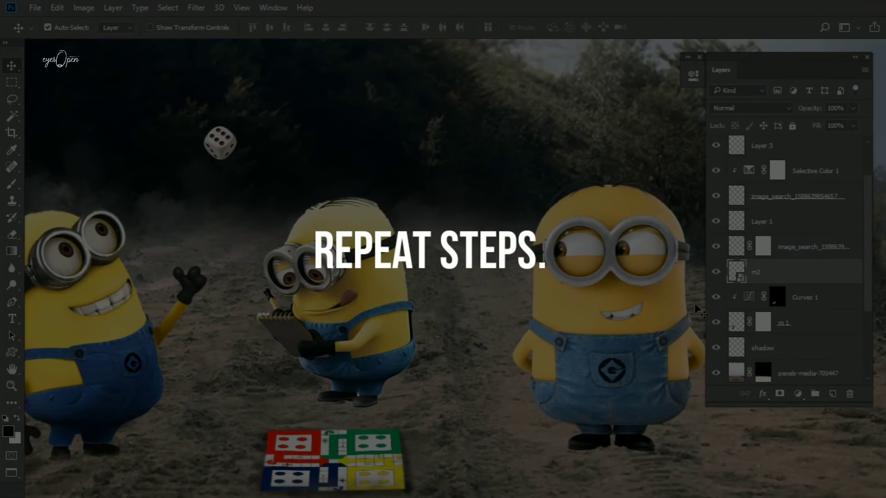
# - Rasterize the m2 minion layer and load its pixels as a selection
pyautogui.rightClick(757, 272)
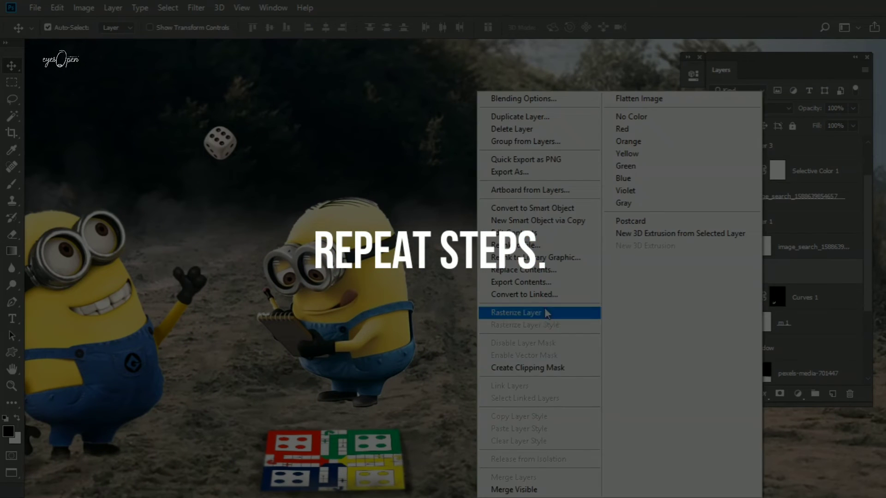
pyautogui.click(521, 368)
pyautogui.keyDown('ctrl'); pyautogui.click(734, 273); pyautogui.keyUp('ctrl')
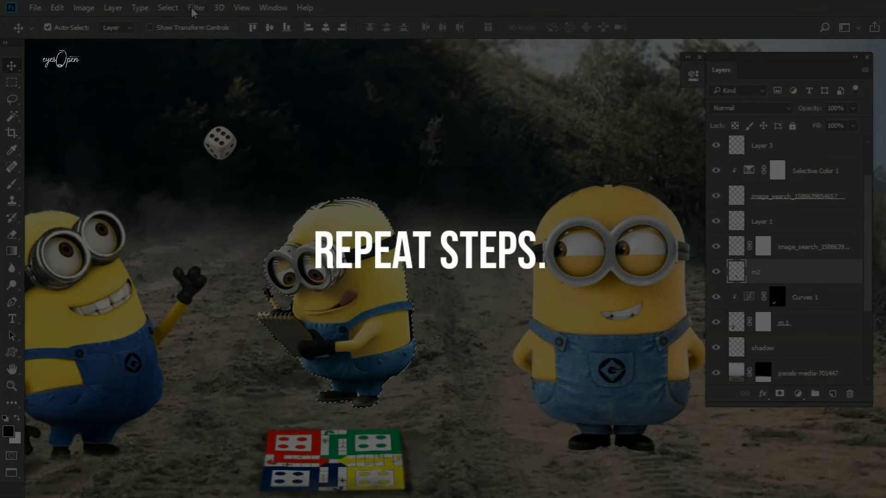
pyautogui.click(168, 8)
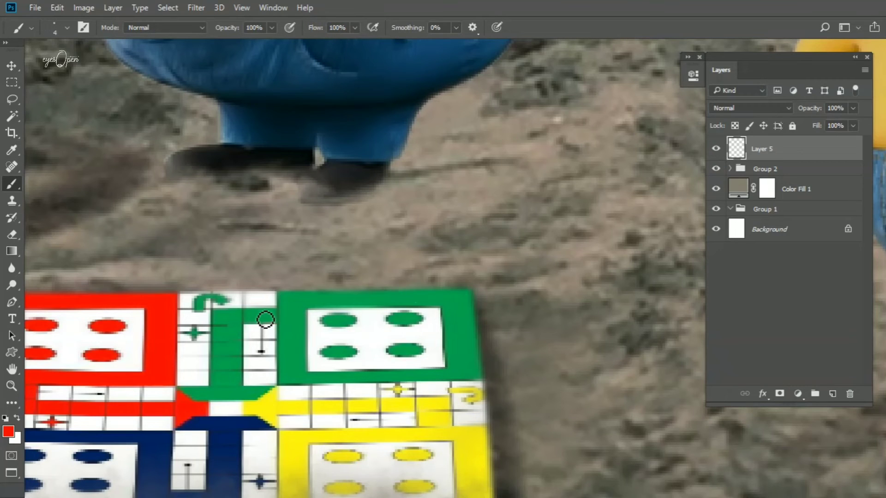
# - Set the foreground colour to white (ffffff) and return to the Brush tool
pyautogui.scroll(-5, 523, 310)
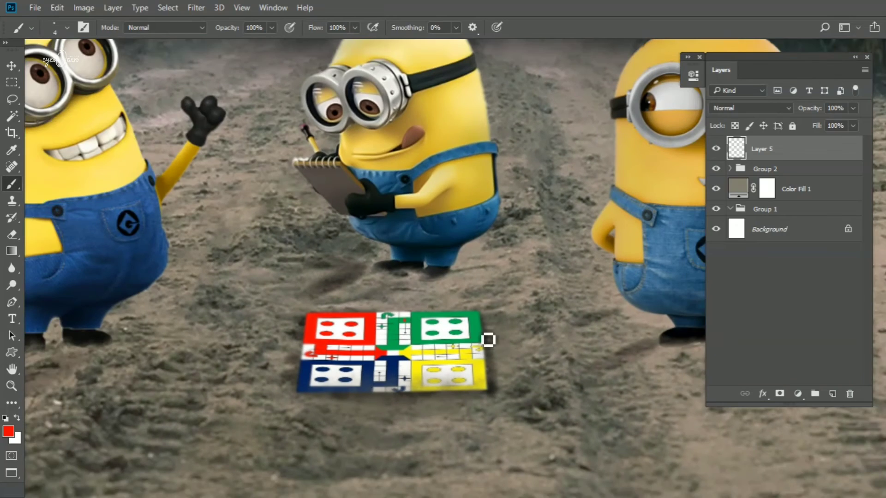
pyautogui.scroll(5, 453, 347)
pyautogui.scroll(-3, 405, 331)
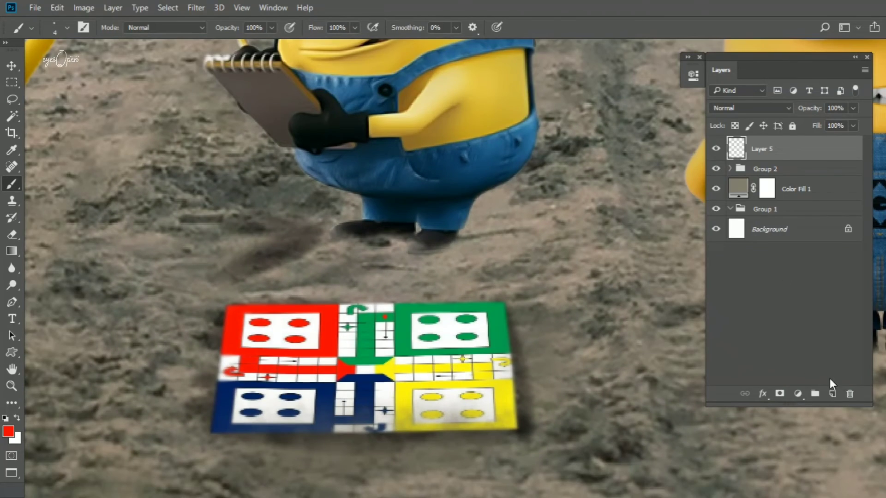
pyautogui.click(8, 431)
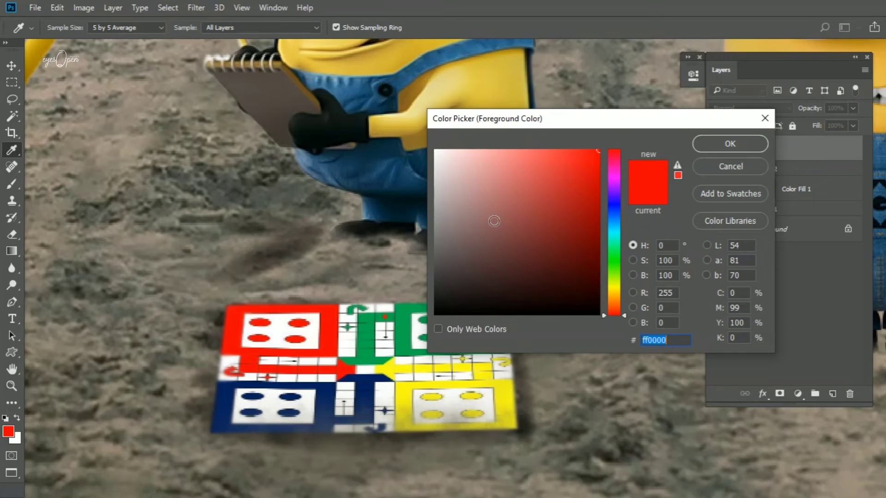
pyautogui.write('ffffff')
pyautogui.press('Return')
pyautogui.press('b')
# - Choose a bright yellow foreground colour for dotting tokens on the board
pyautogui.scroll(3, 320, 372)
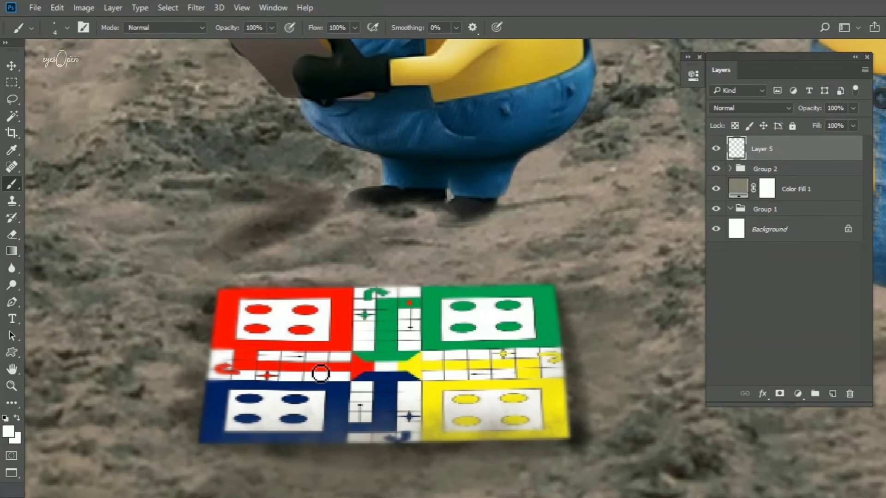
pyautogui.scroll(2, 466, 396)
pyautogui.click(8, 431)
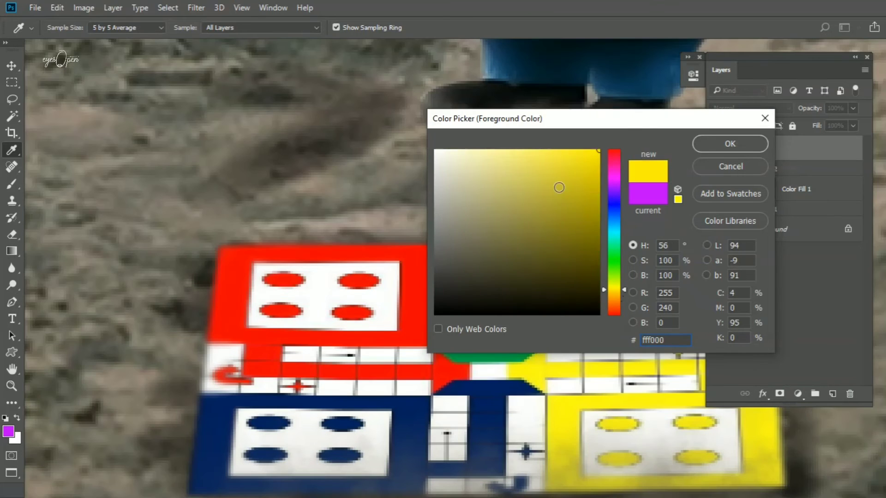
pyautogui.write('fff000')
pyautogui.click(599, 151)
pyautogui.moveTo(614, 305); pyautogui.dragTo(617, 291)
pyautogui.click(730, 143)
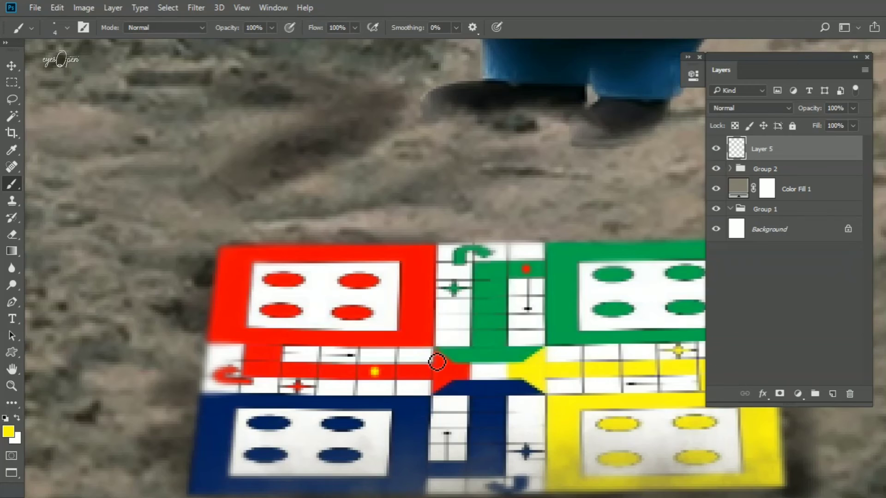
# - Add a grey Solid Color fill layer in Color blend mode for a greyscale preview
pyautogui.hotkey('ctrl', '-')
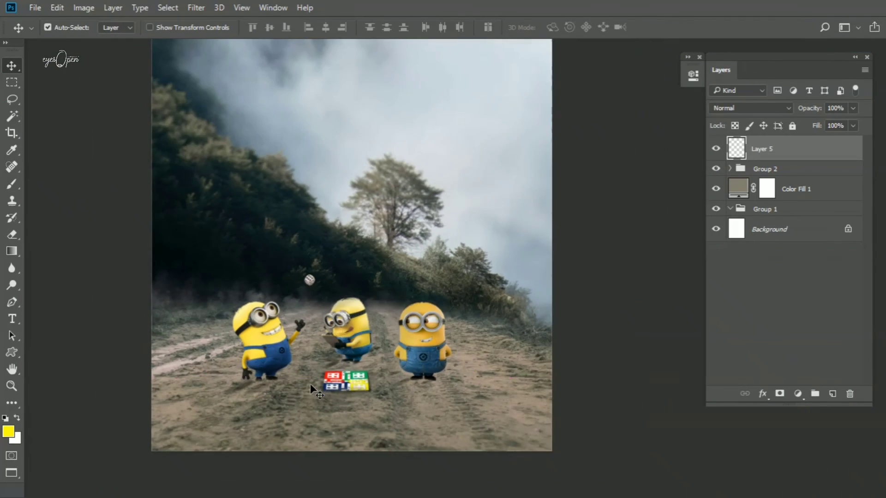
pyautogui.hotkey('ctrl', '-')
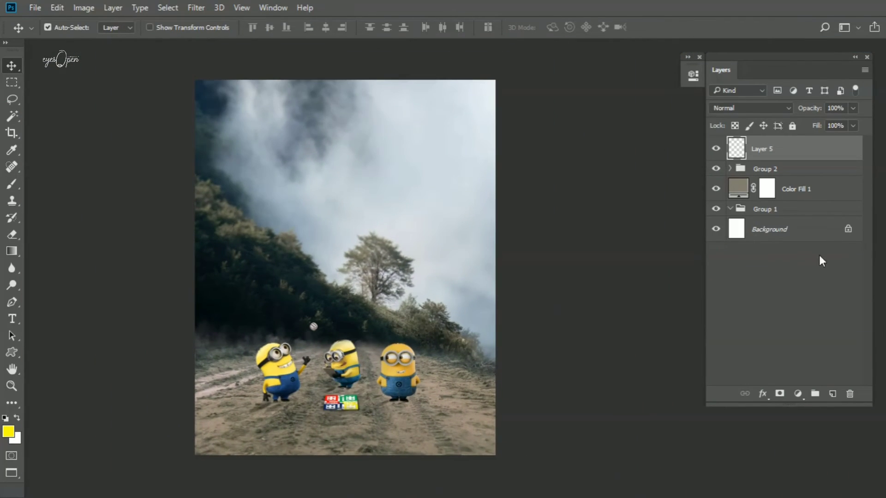
pyautogui.moveTo(379, 291); pyautogui.dragTo(376, 283)
pyautogui.rightClick(550, 282)
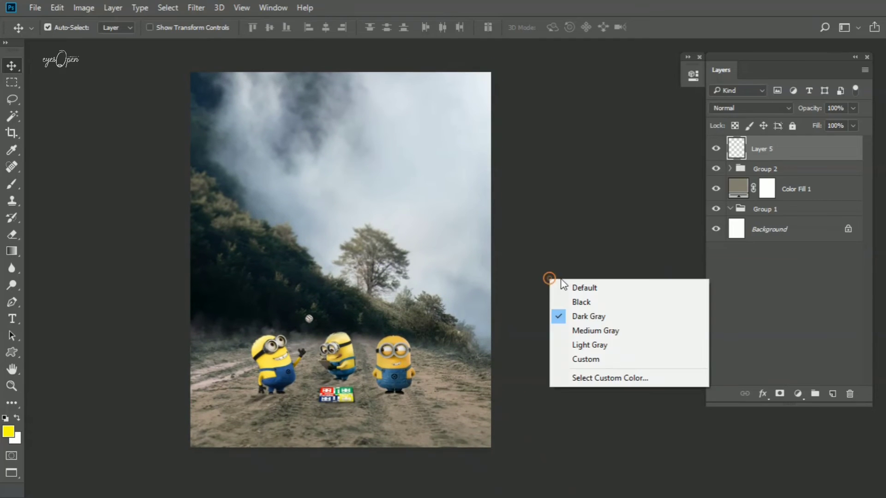
pyautogui.press('Escape')
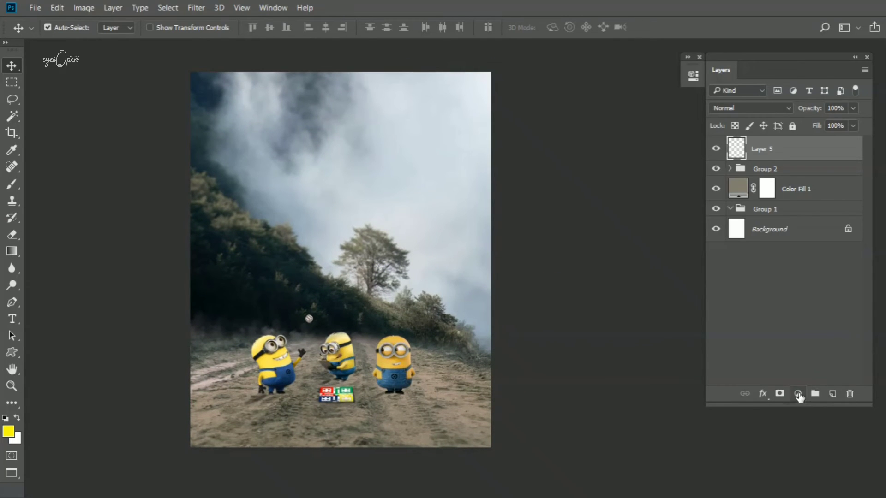
pyautogui.click(797, 394)
pyautogui.click(774, 111)
pyautogui.click(367, 152)
pyautogui.click(729, 144)
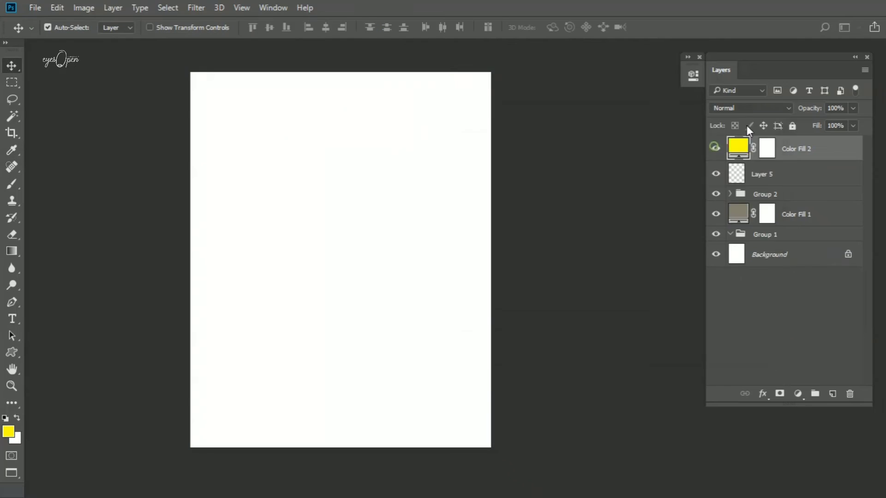
pyautogui.click(750, 108)
pyautogui.click(727, 351)
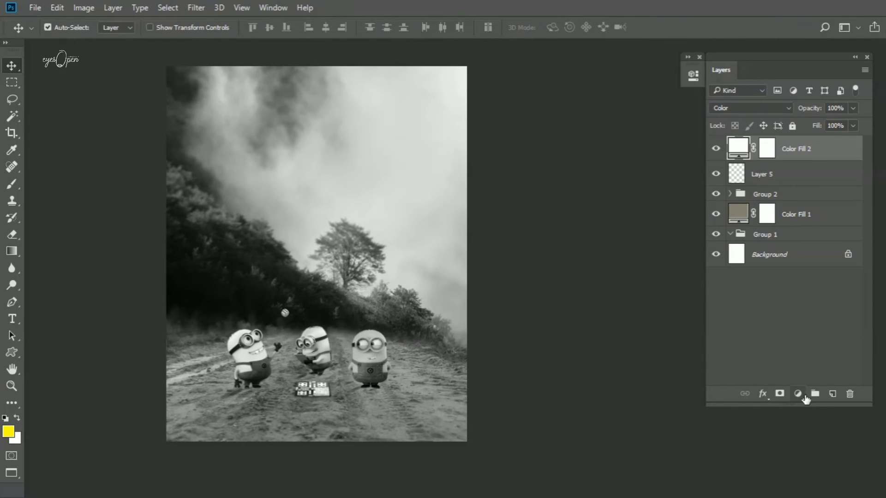
# - Add a Luminosity Curves layer with an on-image point that slightly darkens the shadows
pyautogui.click(797, 394)
pyautogui.click(792, 190)
pyautogui.click(734, 110)
pyautogui.click(732, 363)
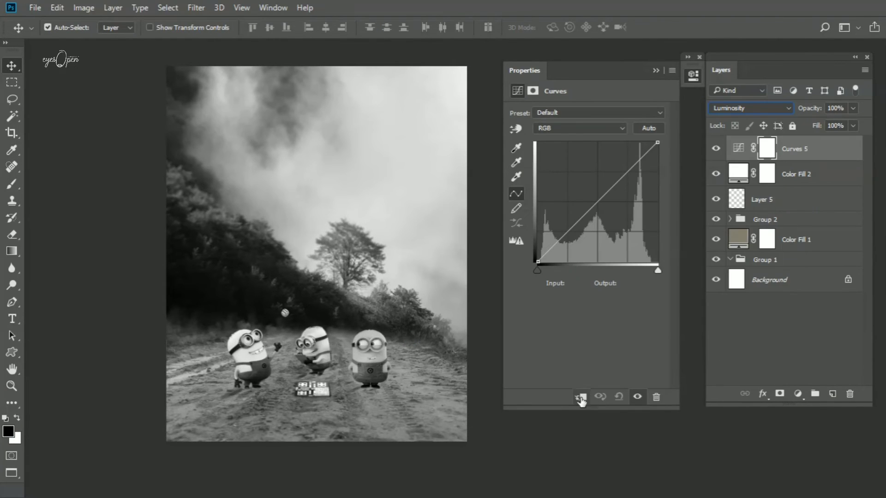
pyautogui.click(515, 129)
pyautogui.scroll(2, 288, 428)
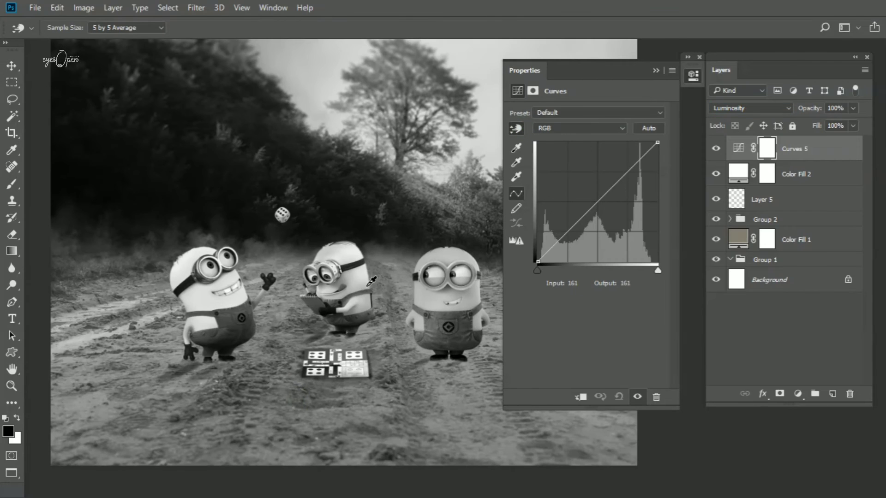
pyautogui.click(370, 280)
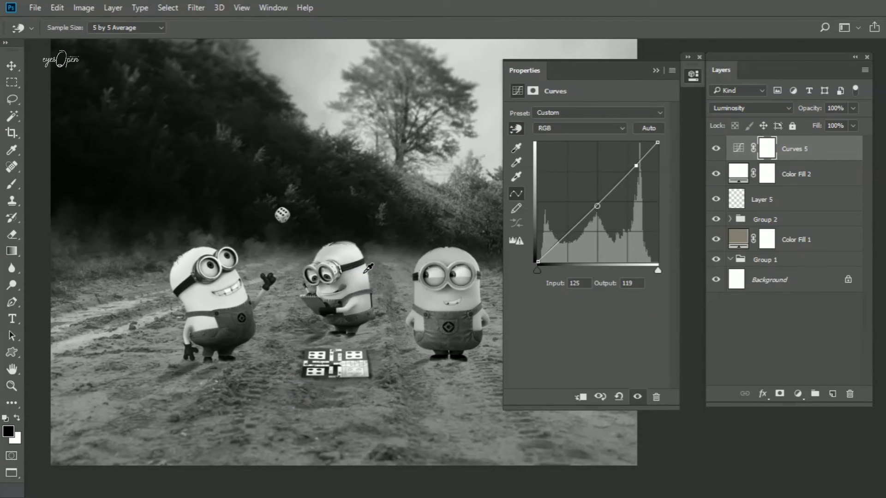
pyautogui.moveTo(333, 316); pyautogui.dragTo(338, 319)
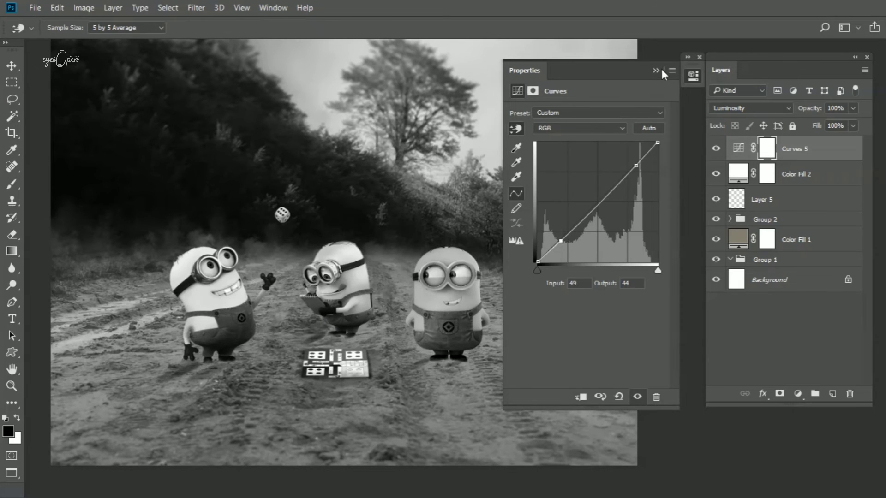
# - Pan and zoom around the image to review the darkened shadows
pyautogui.scroll(3, 360, 264)
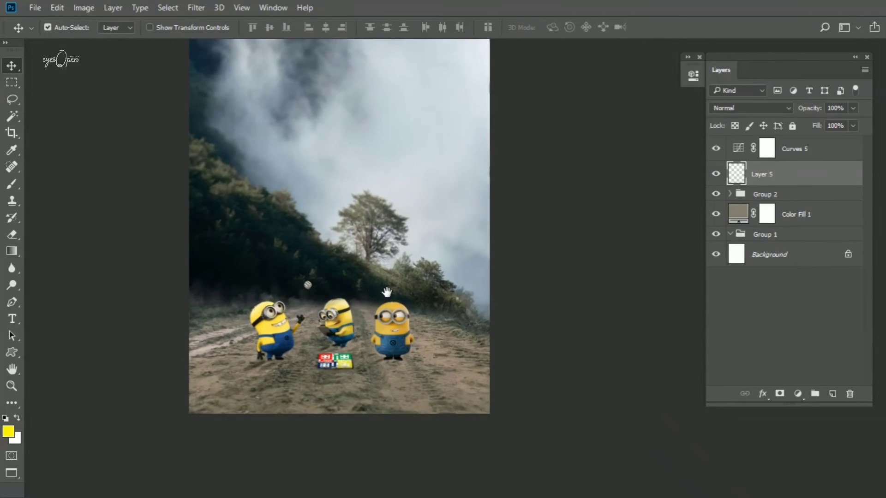
pyautogui.moveTo(437, 198)
pyautogui.mouseDown()
pyautogui.moveTo(443, 218)
pyautogui.moveTo(416, 223)
pyautogui.mouseUp()
pyautogui.scroll(-1, 443, 218)
pyautogui.scroll(1, 391, 308)
pyautogui.scroll(-1, 391, 308)
pyautogui.moveTo(391, 307); pyautogui.dragTo(377, 315)
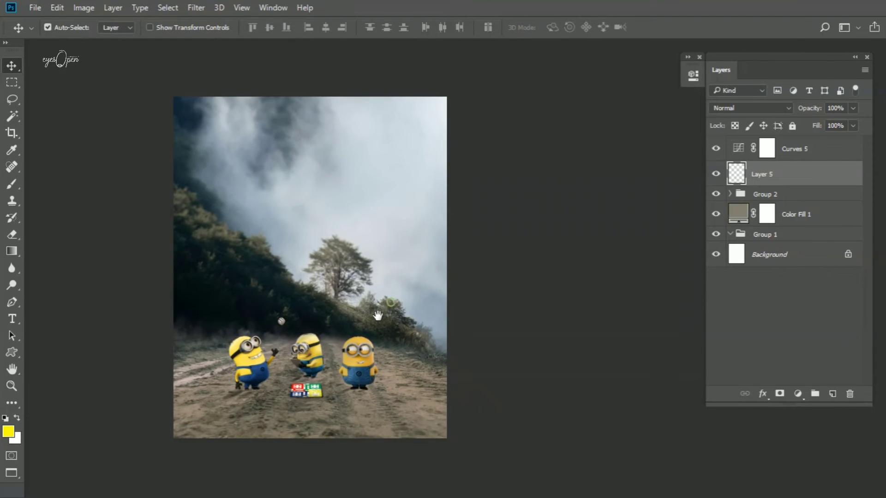
pyautogui.scroll(2, 313, 387)
pyautogui.scroll(1, 342, 364)
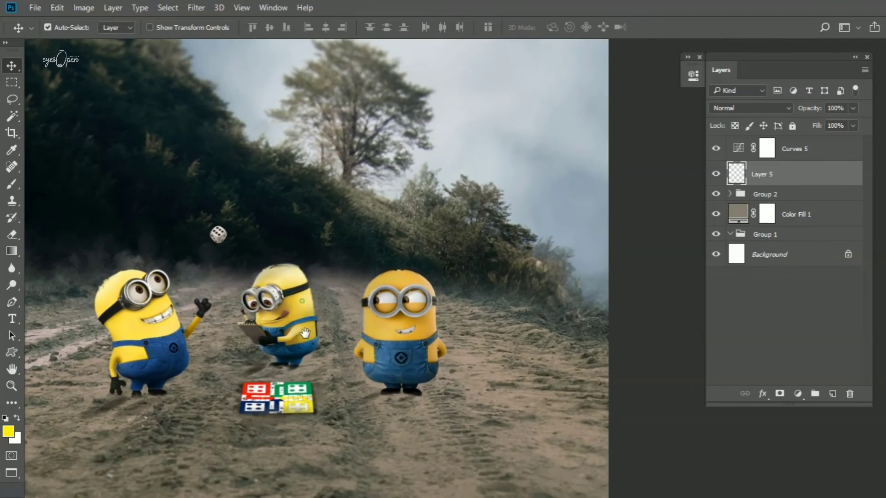
pyautogui.scroll(-2, 341, 364)
pyautogui.scroll(-1, 352, 371)
pyautogui.scroll(-1, 352, 371)
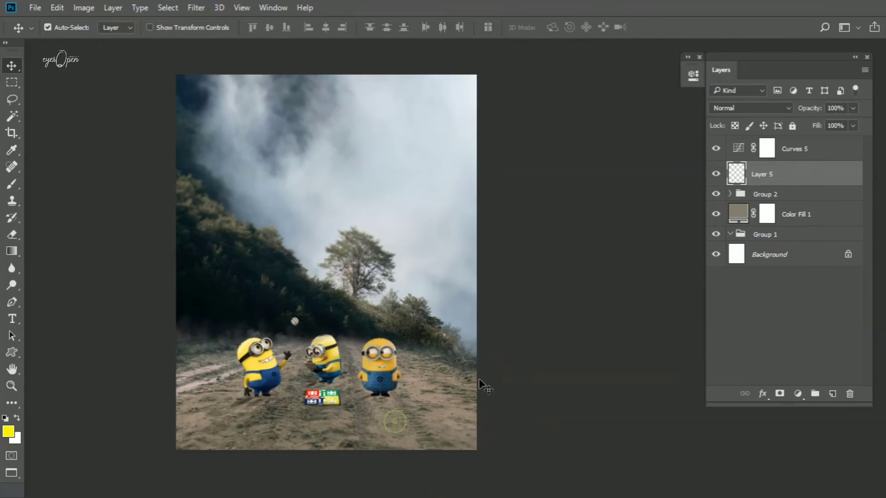
# - Fill a new Layer 6 with olive sampled from the hillside, in Color mode at 30% fill
pyautogui.click(767, 148)
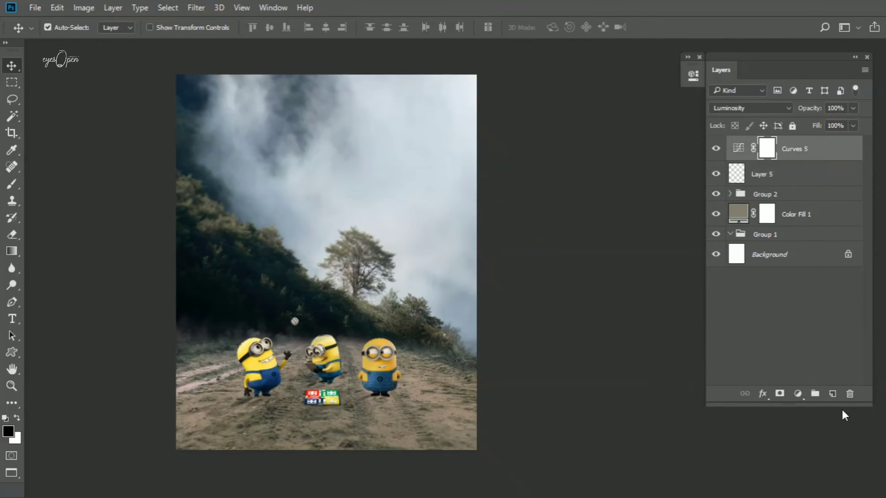
pyautogui.click(832, 395)
pyautogui.press('i')
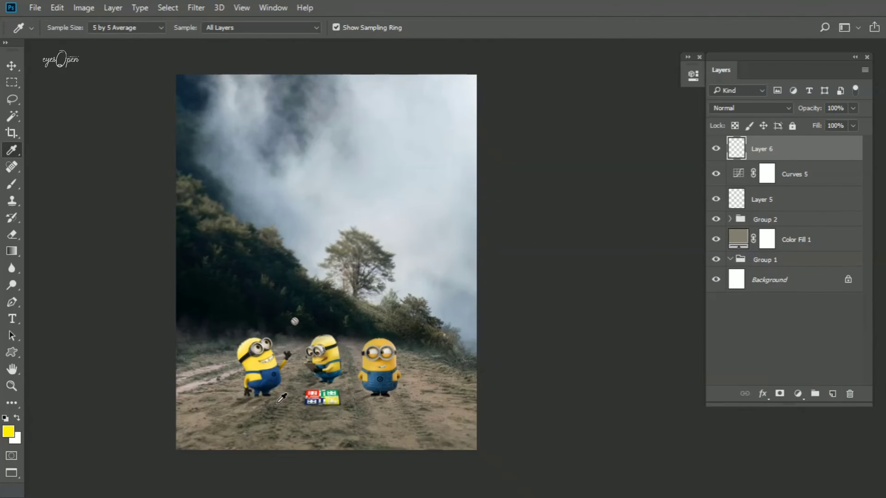
pyautogui.rightClick(272, 264)
pyautogui.click(267, 252)
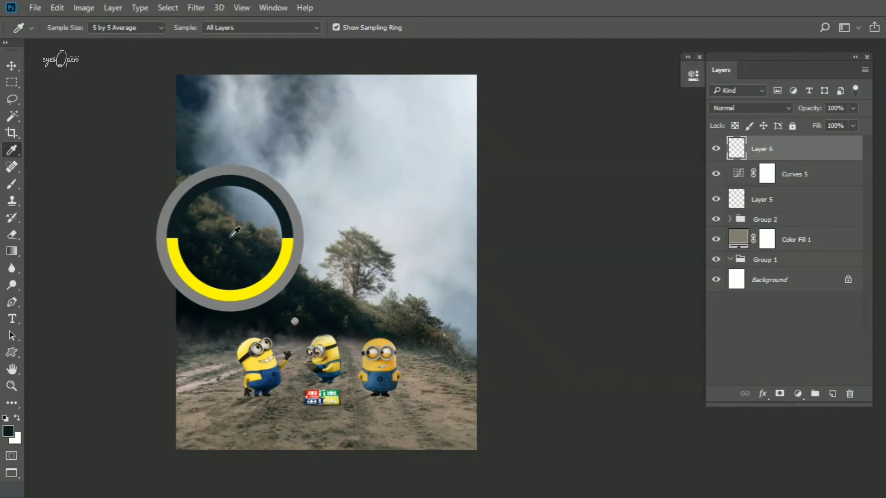
pyautogui.moveTo(267, 252); pyautogui.dragTo(276, 216)
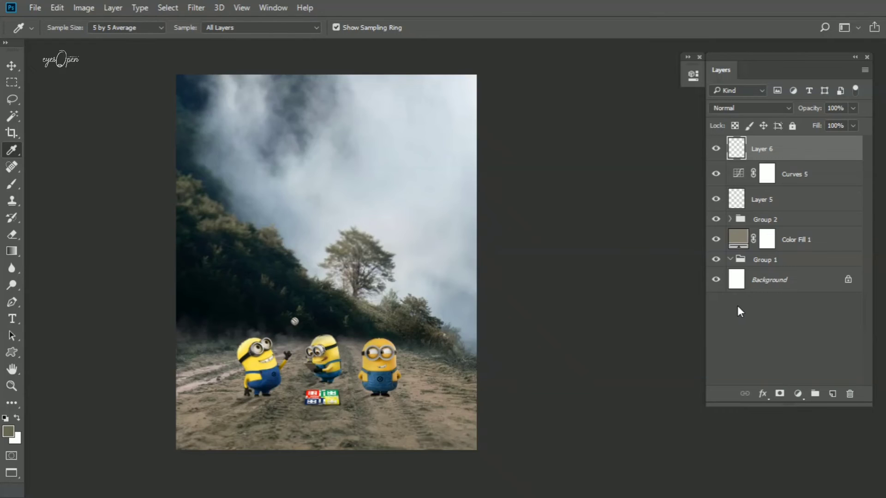
pyautogui.hotkey('alt', 'BackSpace')
pyautogui.click(751, 108)
pyautogui.click(738, 355)
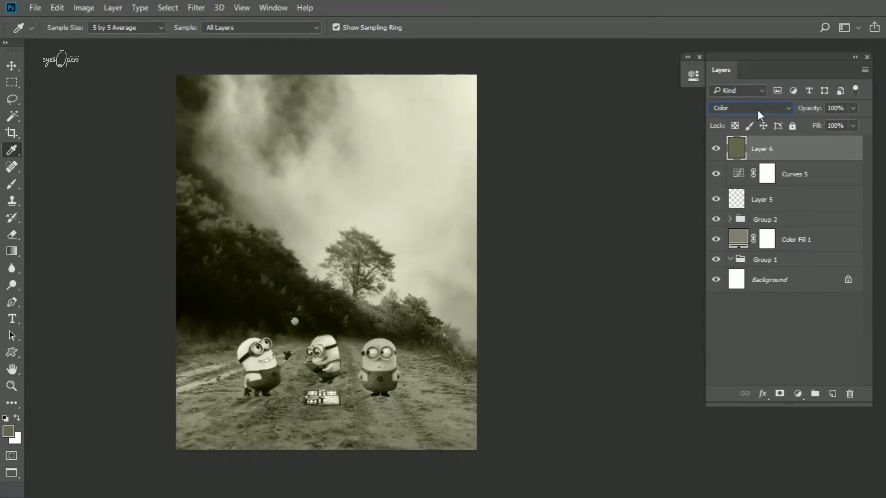
pyautogui.moveTo(792, 129); pyautogui.dragTo(783, 129)
# - Adjust Layer 6's Blend If highlight and split shadow sliders for a subtle tint
pyautogui.doubleClick(812, 148)
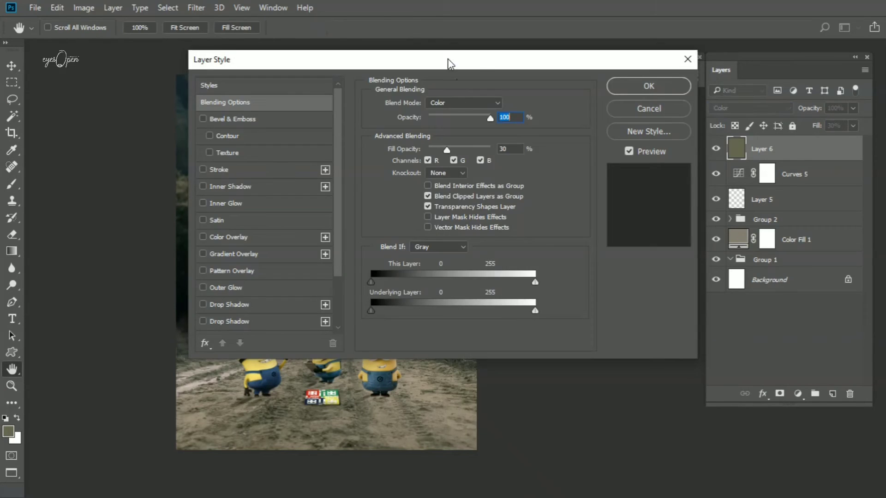
pyautogui.moveTo(447, 59); pyautogui.dragTo(691, 56)
pyautogui.moveTo(777, 274); pyautogui.dragTo(775, 274)
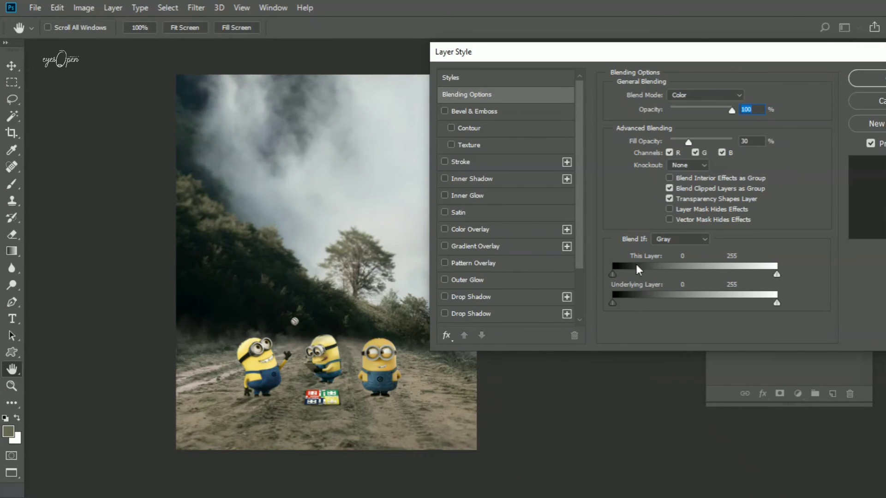
pyautogui.moveTo(680, 275); pyautogui.dragTo(614, 277)
pyautogui.press('Return')
pyautogui.scroll(-2, 323, 258)
pyautogui.scroll(4, 294, 232)
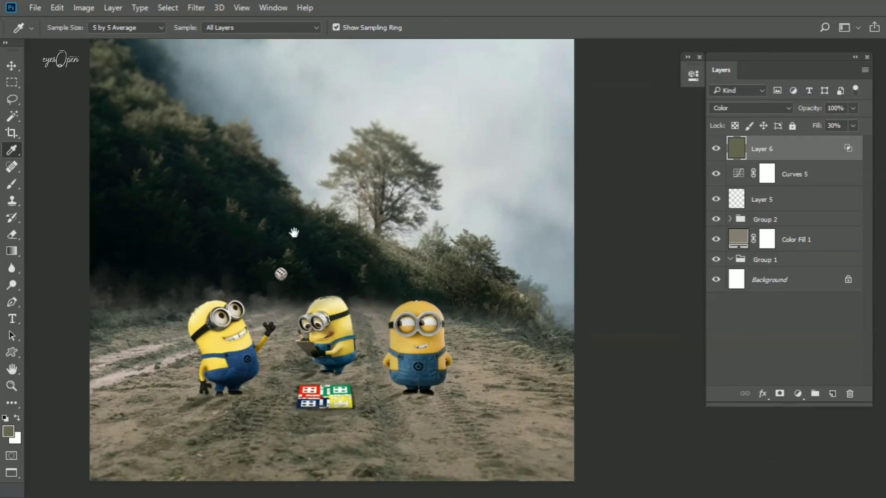
pyautogui.scroll(-3, 294, 232)
# - Add a top layer named 'final', stamp all visible layers into it, and convert it to a smart object
pyautogui.press('v')
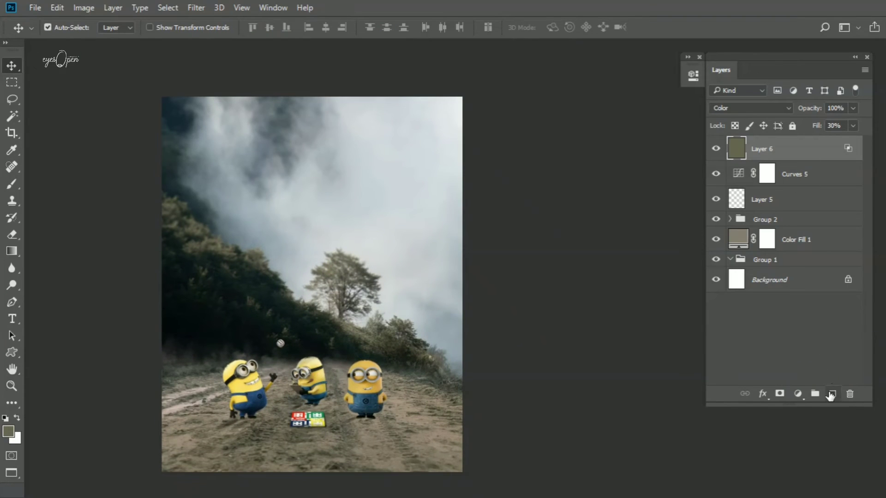
pyautogui.click(831, 395)
pyautogui.doubleClick(761, 148)
pyautogui.write('final')
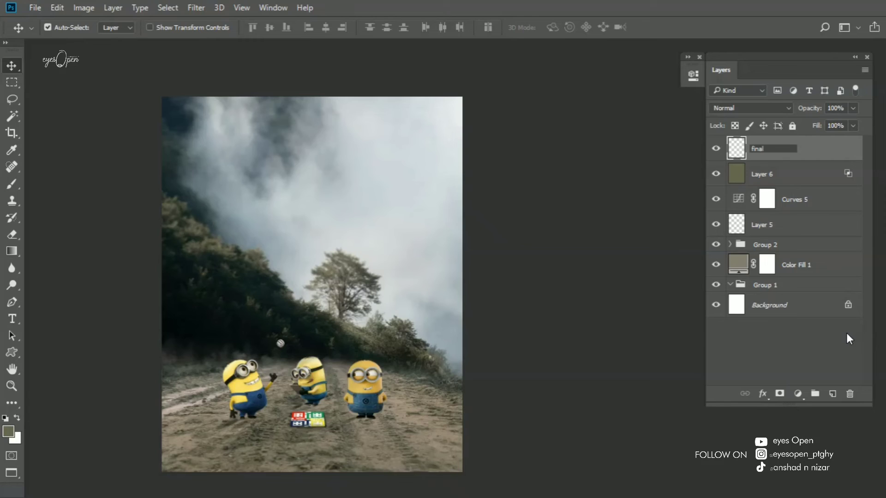
pyautogui.press('Return')
pyautogui.hotkey('ctrl', 'alt', 'shift', 'e')
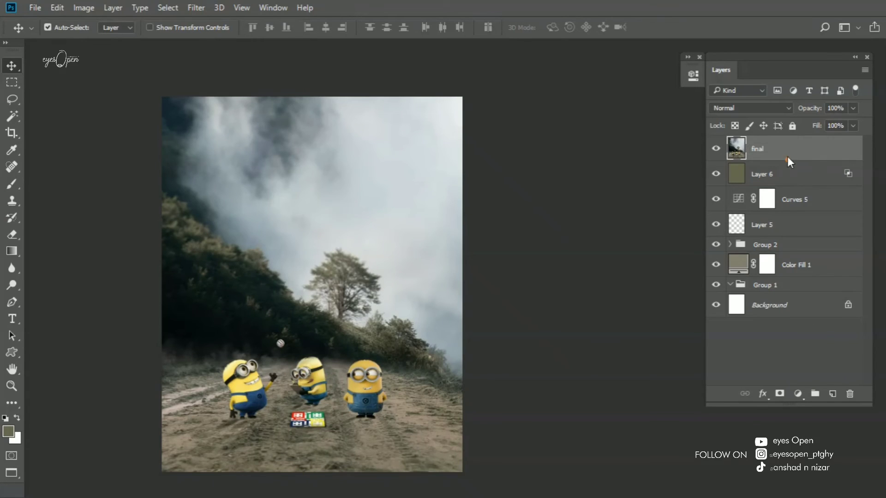
pyautogui.rightClick(787, 156)
pyautogui.click(559, 252)
pyautogui.scroll(-1, 344, 345)
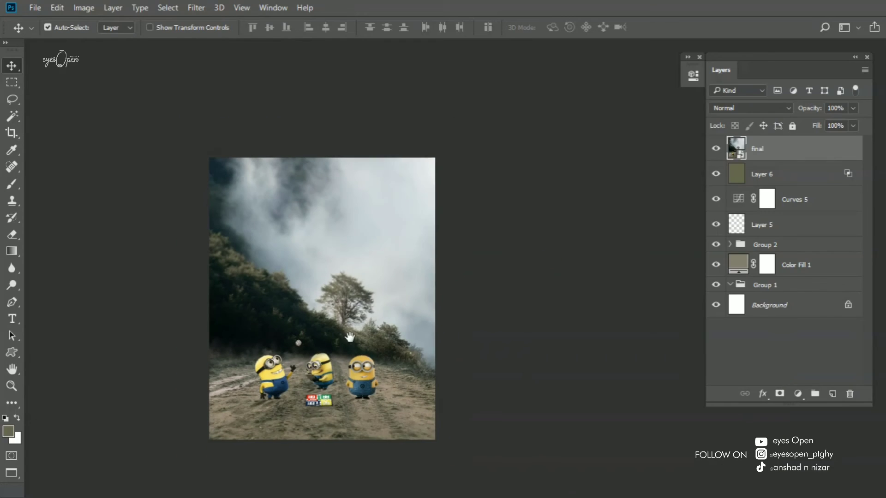
pyautogui.scroll(1, 344, 345)
# - Set a custom canvas background colour and add a Curves 6 layer in Luminosity mode
pyautogui.rightClick(507, 298)
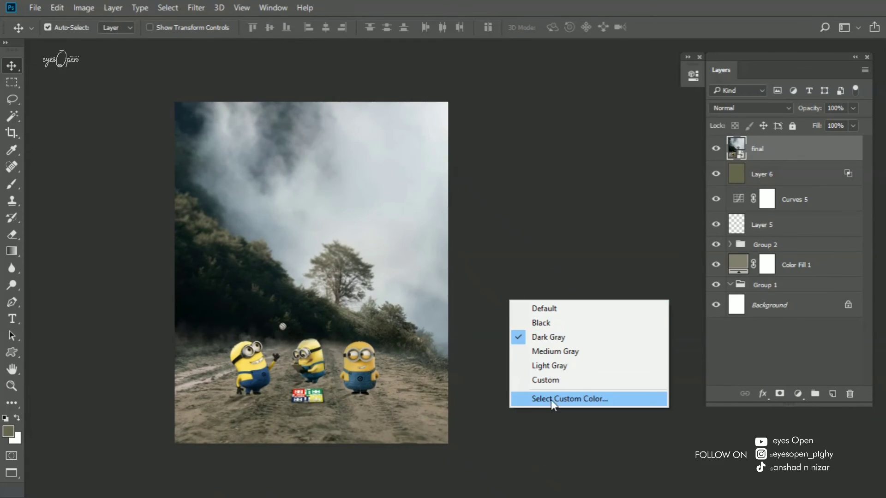
pyautogui.click(549, 379)
pyautogui.scroll(1, 341, 358)
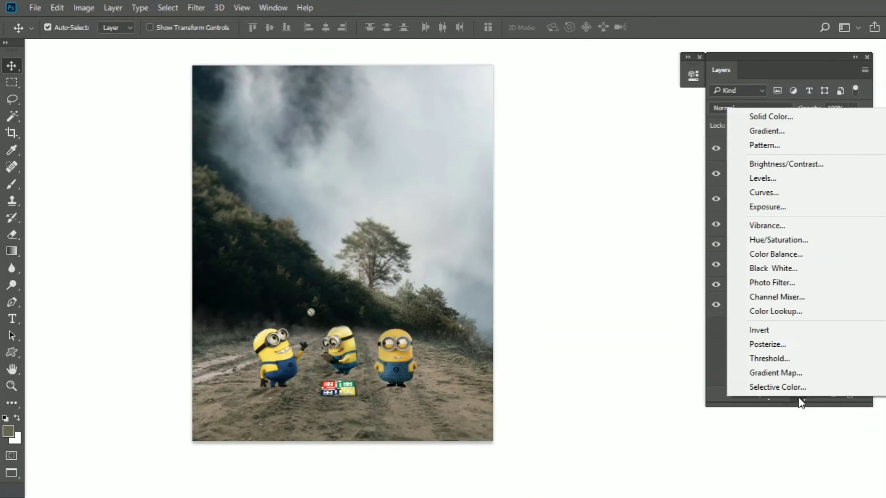
pyautogui.click(797, 393)
pyautogui.click(780, 190)
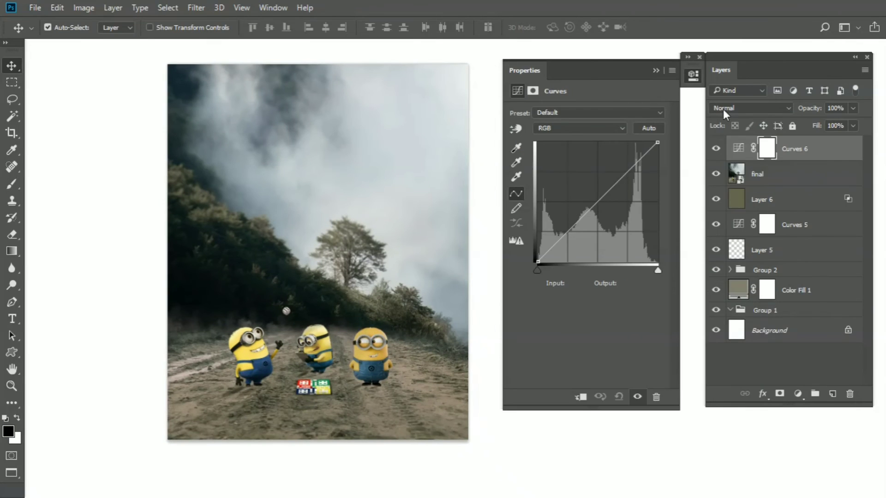
pyautogui.click(738, 108)
pyautogui.click(733, 361)
# - Shape Curves 6 with shadow, midtone and highlight points, the upper at input 194, output 191
pyautogui.click(618, 182)
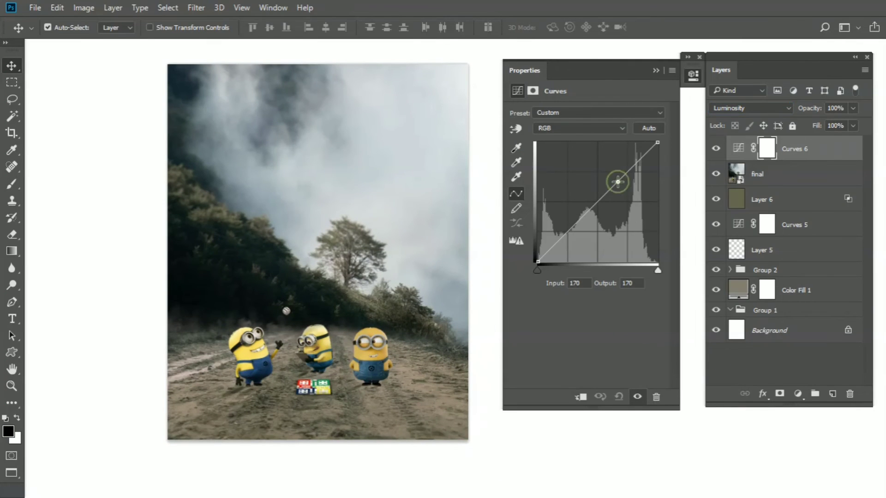
pyautogui.click(561, 238)
pyautogui.moveTo(561, 238); pyautogui.dragTo(562, 237)
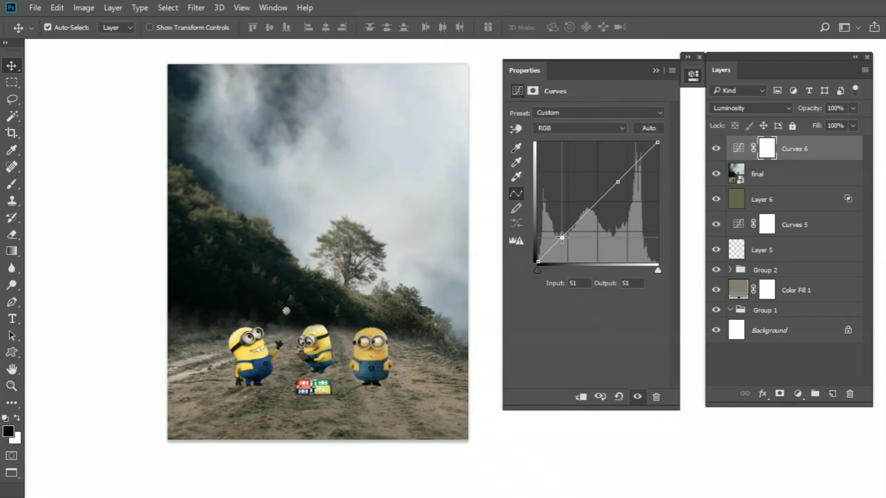
pyautogui.moveTo(618, 182); pyautogui.dragTo(630, 172)
pyautogui.moveTo(562, 238); pyautogui.dragTo(565, 235)
pyautogui.click(629, 172)
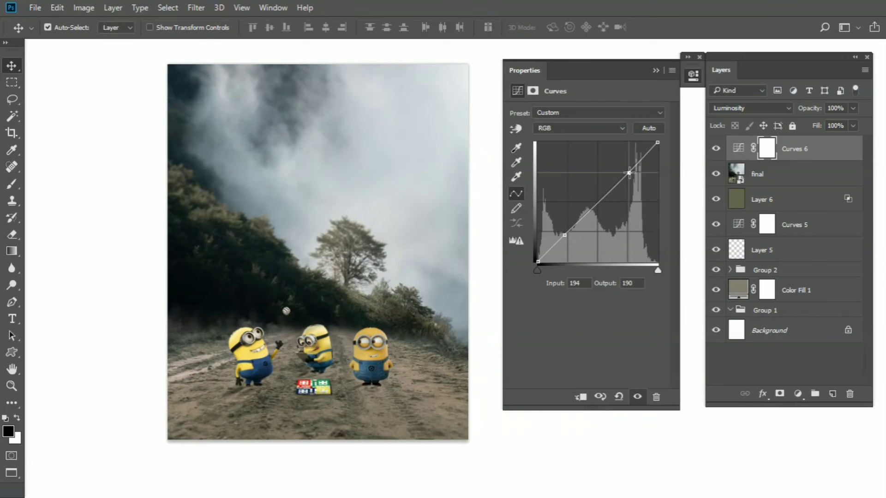
pyautogui.moveTo(564, 236); pyautogui.dragTo(566, 234)
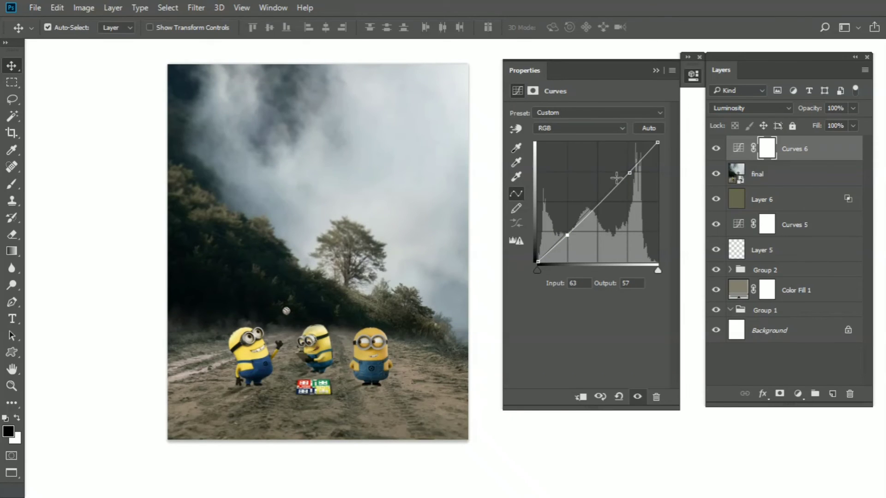
pyautogui.click(598, 202)
pyautogui.click(631, 172)
pyautogui.scroll(3, 317, 353)
pyautogui.scroll(-3, 318, 353)
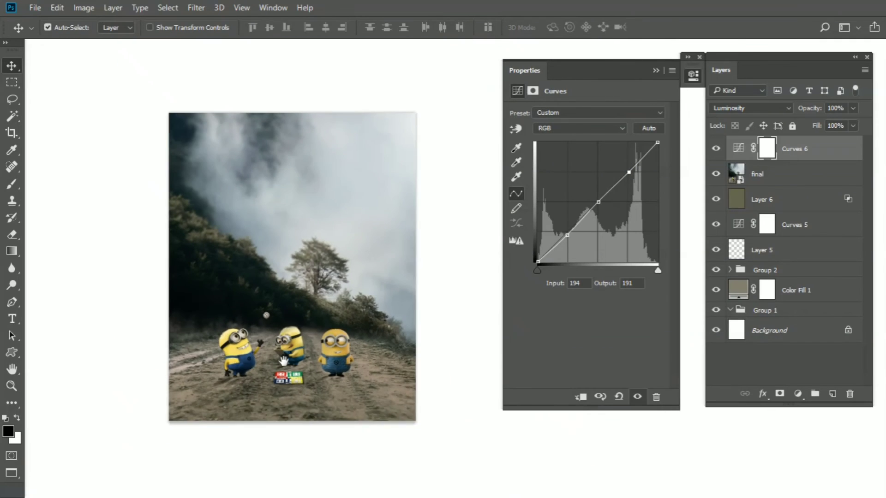
pyautogui.hotkey('ctrl', '0')
pyautogui.click(656, 70)
# - Add a Selective Color adjustment layer and adjust the Yellows' yellow and cyan amounts
pyautogui.click(798, 394)
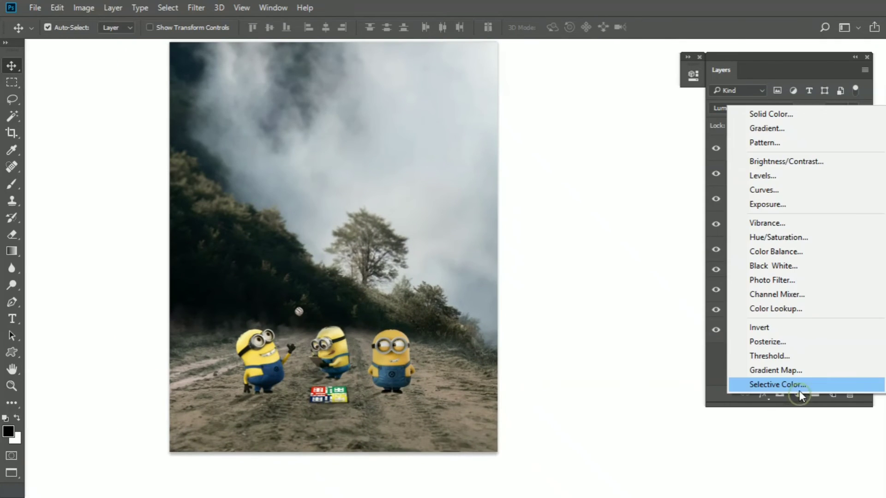
pyautogui.click(567, 124)
pyautogui.click(566, 139)
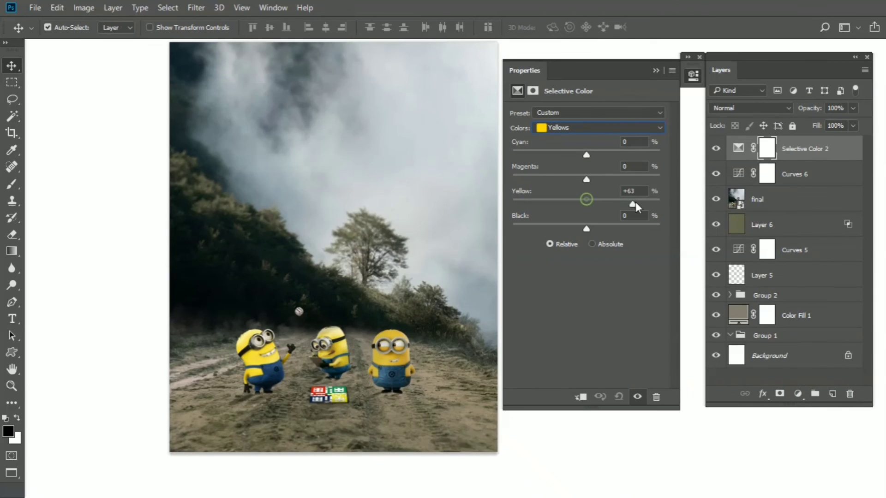
pyautogui.moveTo(602, 204); pyautogui.dragTo(595, 204)
pyautogui.moveTo(585, 154); pyautogui.dragTo(566, 159)
# - Switch Selective Color to Greens and set Cyan +11, Magenta −45, Yellow −16
pyautogui.click(576, 128)
pyautogui.click(568, 160)
pyautogui.moveTo(586, 154); pyautogui.dragTo(552, 178)
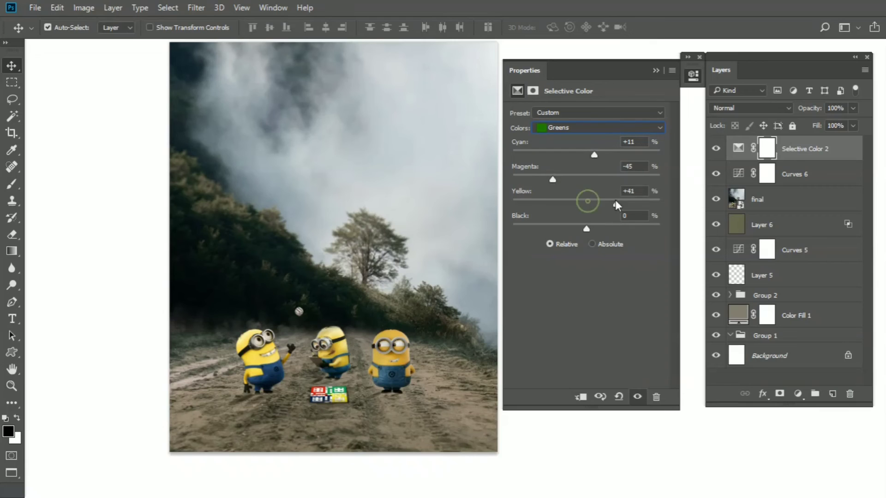
pyautogui.click(656, 70)
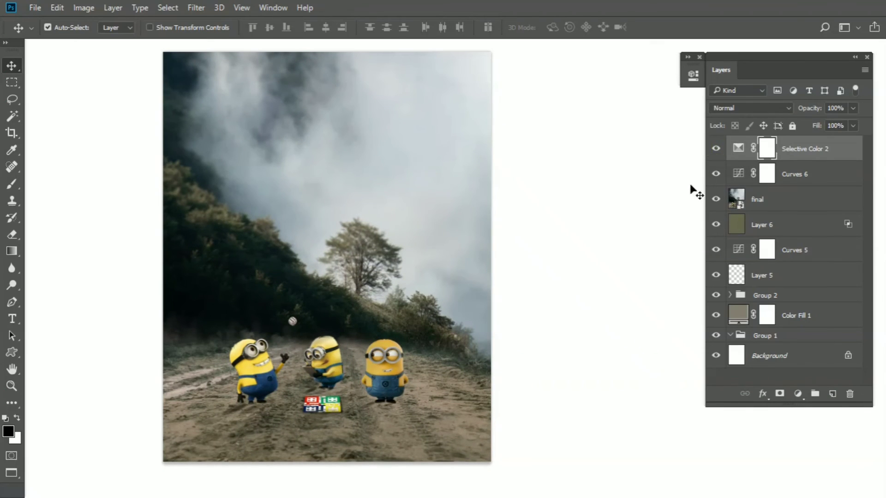
# - Stamp all visible layers into a new layer and raise its Contrast in the Camera Raw Filter
pyautogui.hotkey('ctrl', 'shift', 'alt', 'e')
pyautogui.rightClick(738, 192)
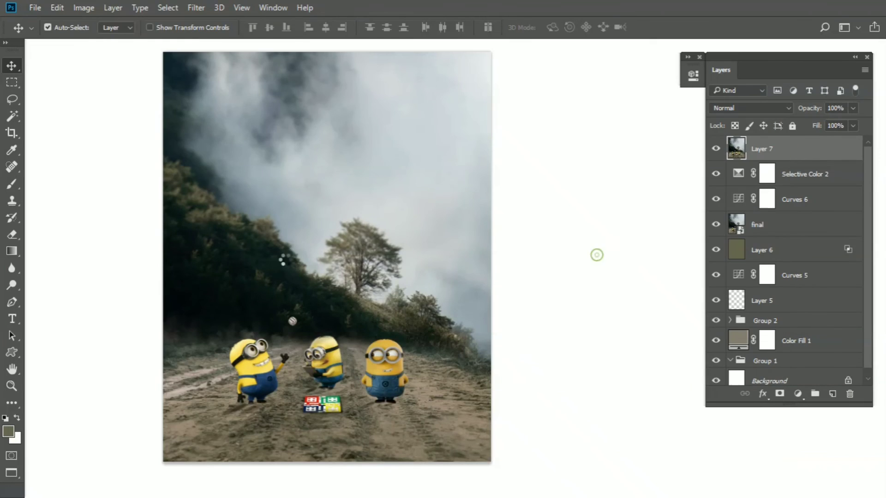
pyautogui.click(196, 8)
pyautogui.click(220, 83)
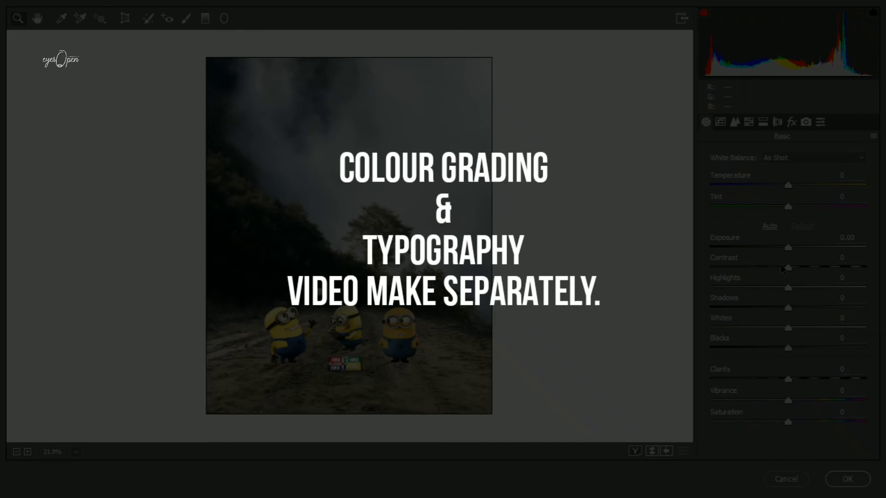
pyautogui.moveTo(809, 275); pyautogui.dragTo(795, 277)
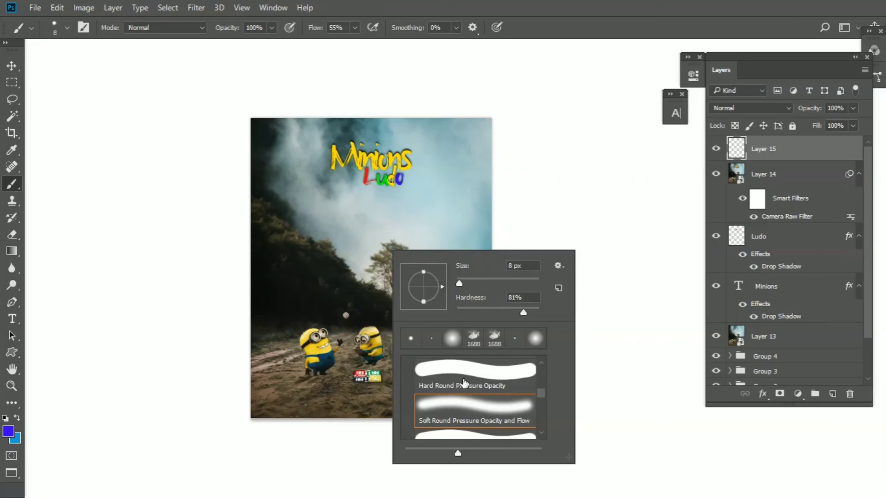
pyautogui.scroll(-3, 450, 414)
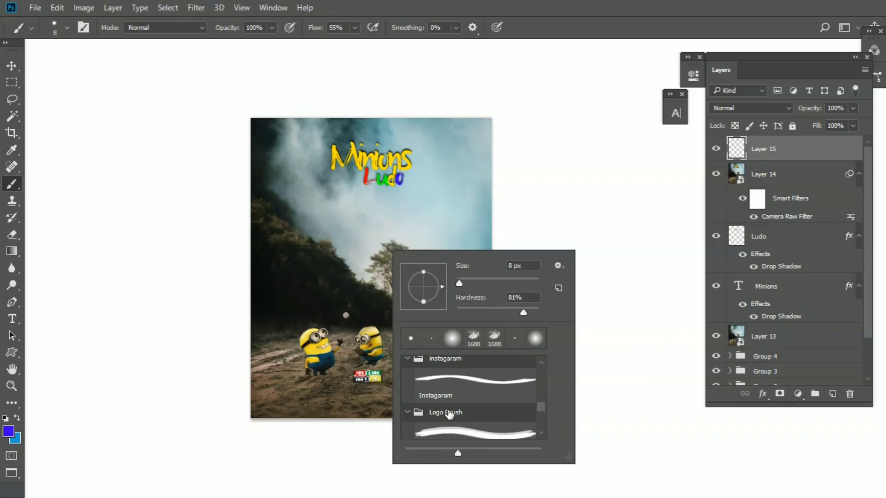
# - Select the Instagram brush tip, shrink it, set flow to 100% and paint colour to white
pyautogui.doubleClick(464, 378)
pyautogui.scroll(3, 295, 337)
pyautogui.scroll(3, 381, 406)
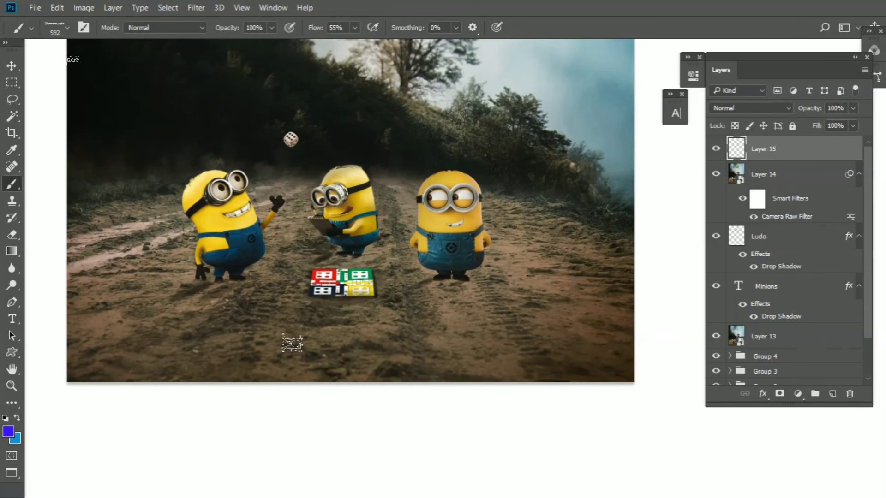
pyautogui.moveTo(267, 309); pyautogui.dragTo(307, 346)
pyautogui.moveTo(313, 33)
pyautogui.mouseDown()
pyautogui.moveTo(386, 349)
pyautogui.moveTo(355, 345)
pyautogui.mouseUp()
pyautogui.press('d')
pyautogui.press('x')
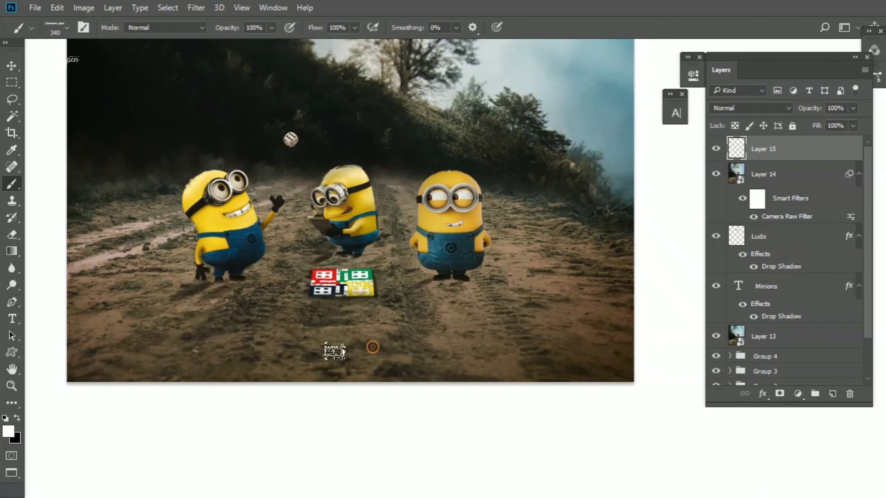
# - Stamp the Instagram watermark below the minions and centre it horizontally on the canvas
pyautogui.click(364, 348)
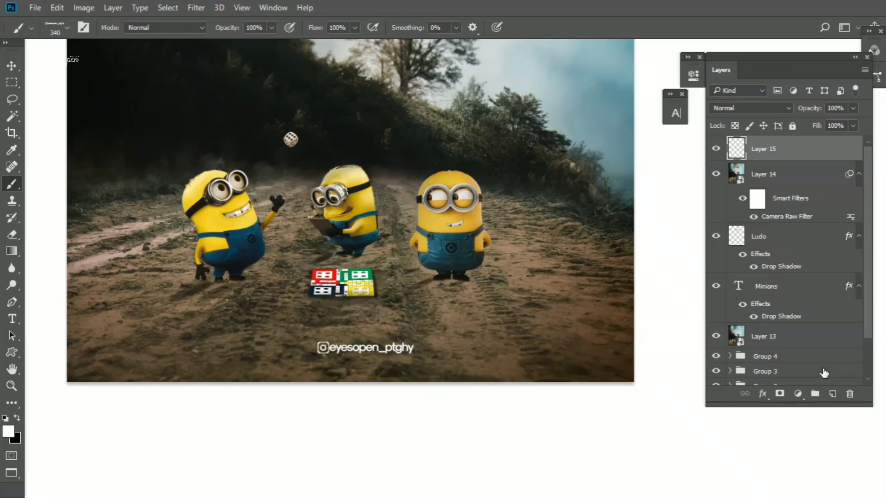
pyautogui.hotkey('ctrl', '-')
pyautogui.hotkey('ctrl', 'a')
pyautogui.press('v')
pyautogui.click(325, 29)
pyautogui.hotkey('ctrl', 'd')
pyautogui.scroll(-2, 406, 334)
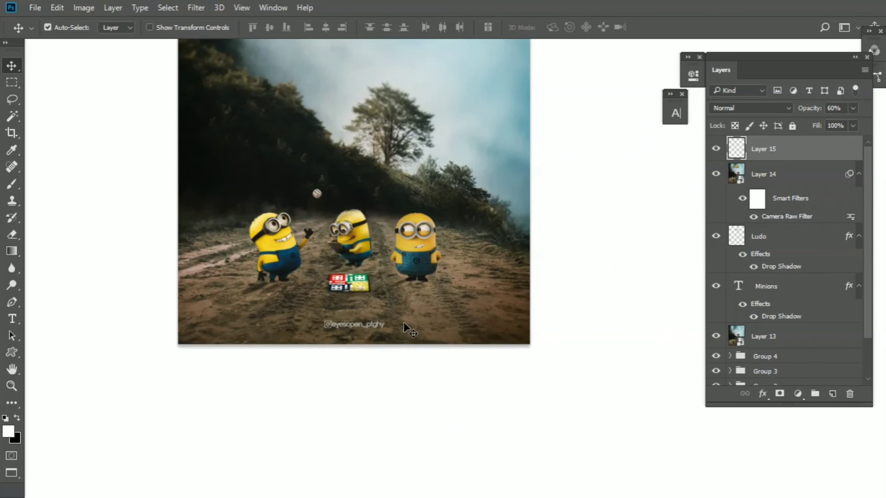
pyautogui.scroll(-3, 403, 328)
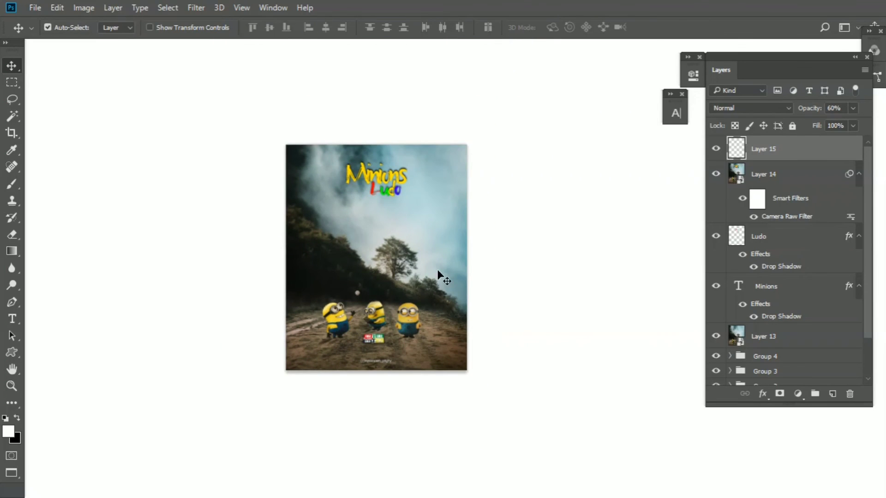
pyautogui.scroll(1, 429, 277)
# - On a new layer, pick the Logo brush tip and make it smaller
pyautogui.click(832, 393)
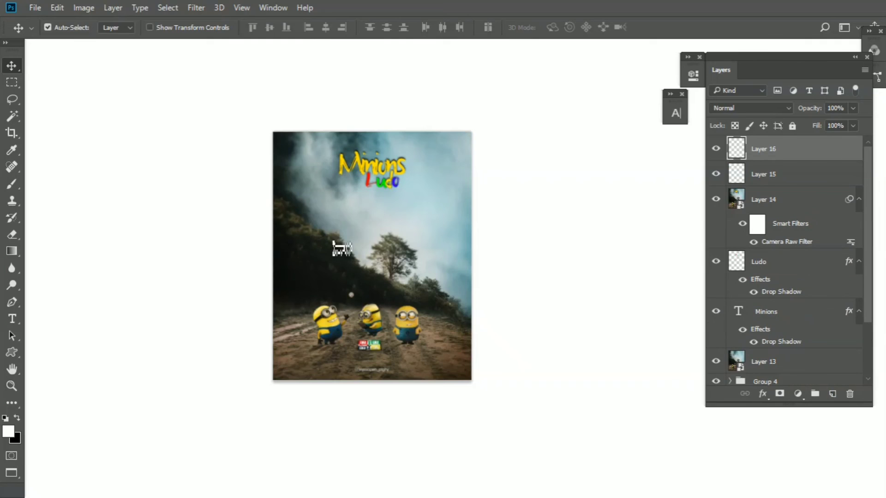
pyautogui.press('b')
pyautogui.scroll(2, 385, 205)
pyautogui.rightClick(438, 160)
pyautogui.scroll(-1, 523, 329)
pyautogui.doubleClick(522, 308)
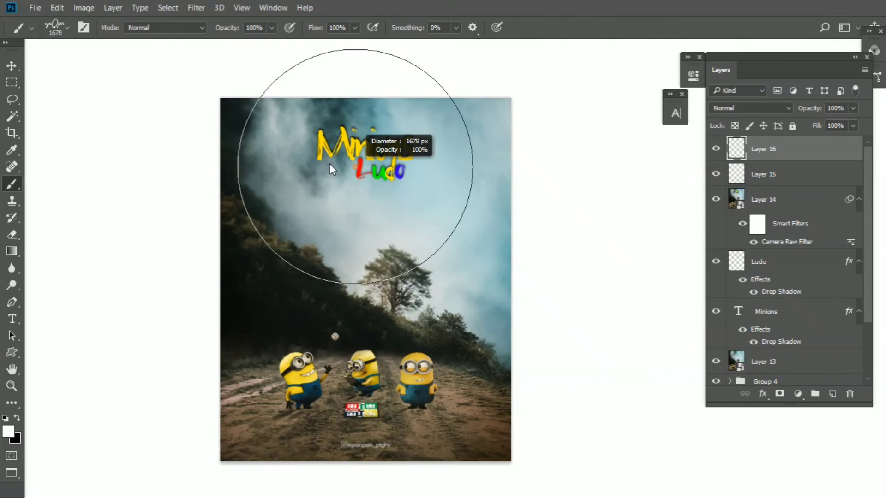
pyautogui.scroll(2, 277, 139)
pyautogui.scroll(1, 257, 221)
pyautogui.scroll(1, 257, 221)
pyautogui.scroll(-2, 510, 188)
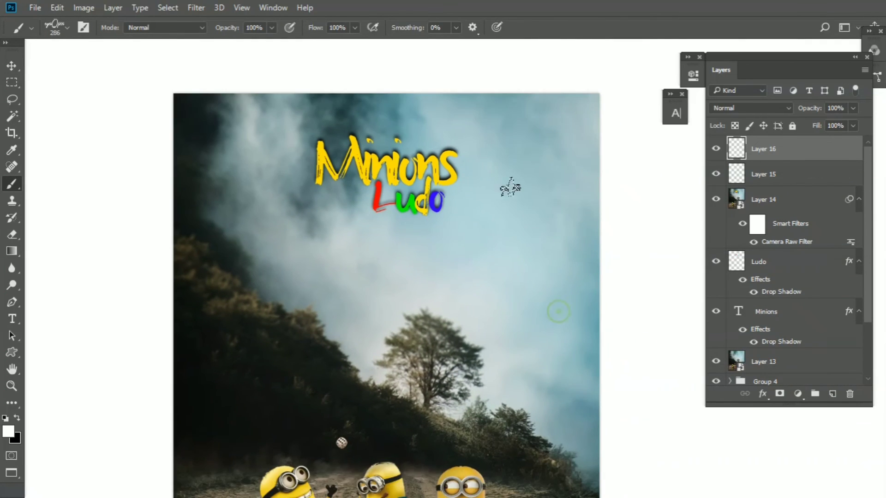
pyautogui.scroll(-1, 356, 213)
pyautogui.scroll(3, 234, 168)
pyautogui.moveTo(267, 168); pyautogui.dragTo(251, 177)
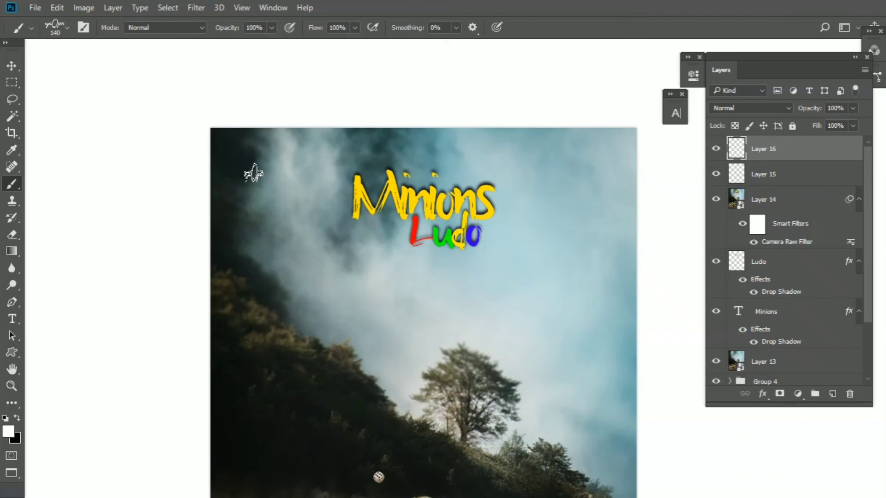
# - Place the white logo mark in the top-left corner of the sky
pyautogui.scroll(-3, 404, 273)
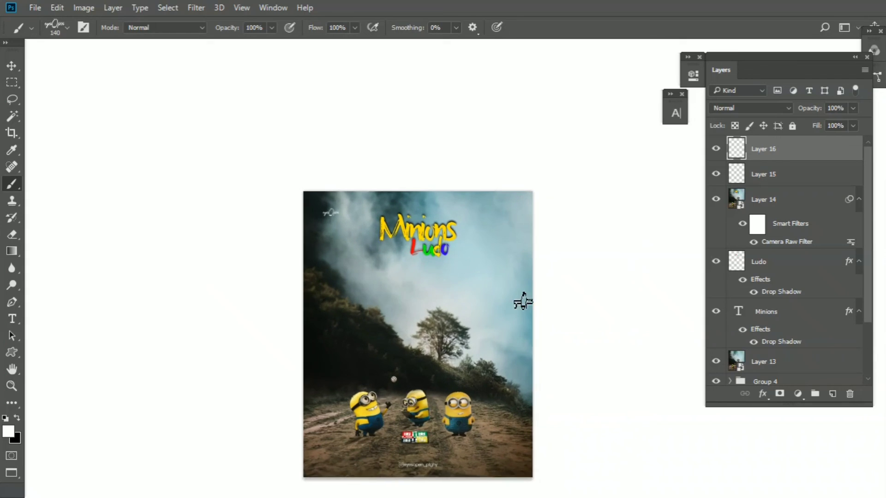
pyautogui.scroll(1, 544, 291)
pyautogui.press('v')
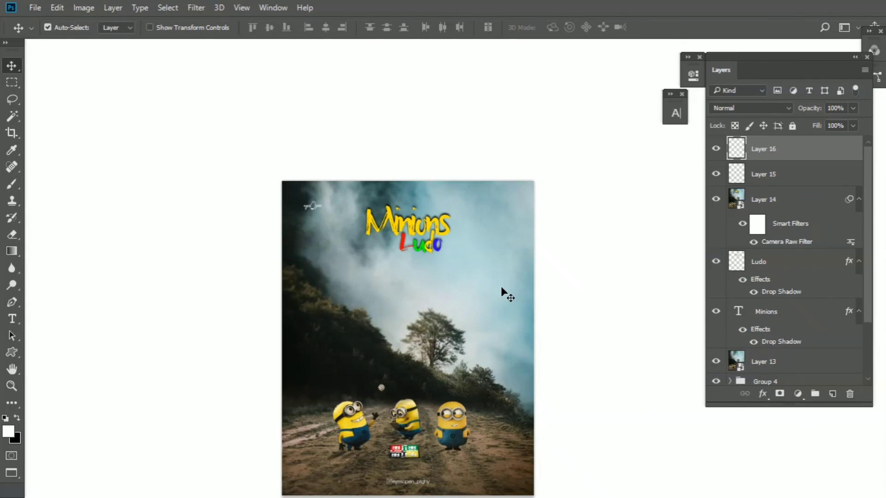
pyautogui.scroll(-1, 502, 287)
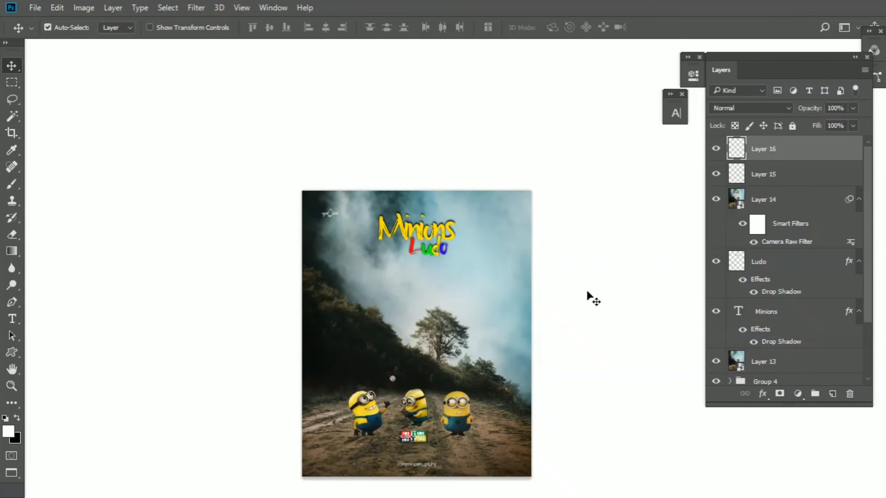
pyautogui.moveTo(474, 303); pyautogui.dragTo(448, 263)
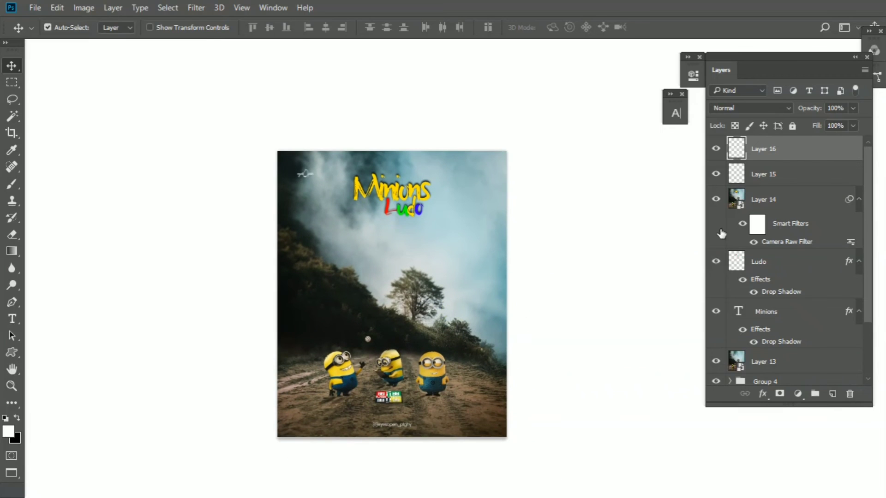
# - Scale the bottom watermark on Layer 15 down slightly
pyautogui.click(784, 178)
pyautogui.hotkey('ctrl', 't')
pyautogui.scroll(1, 419, 404)
pyautogui.moveTo(414, 418); pyautogui.dragTo(410, 420)
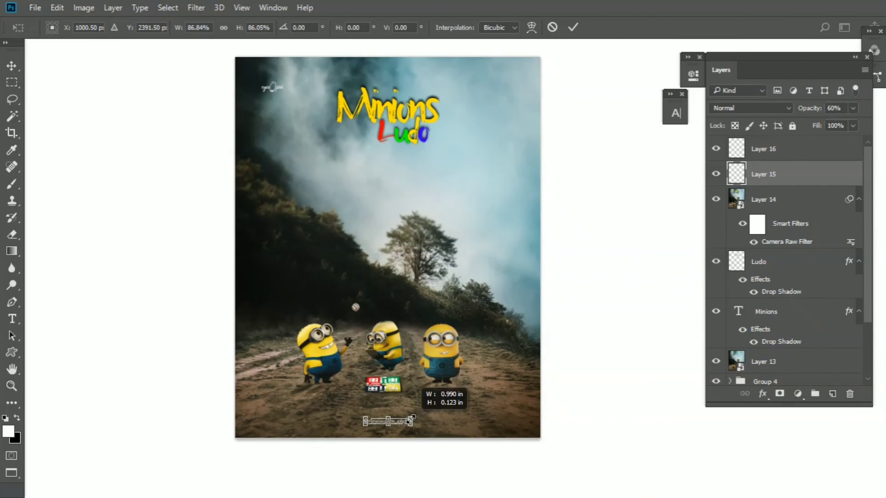
pyautogui.press('Return')
pyautogui.scroll(3, 417, 421)
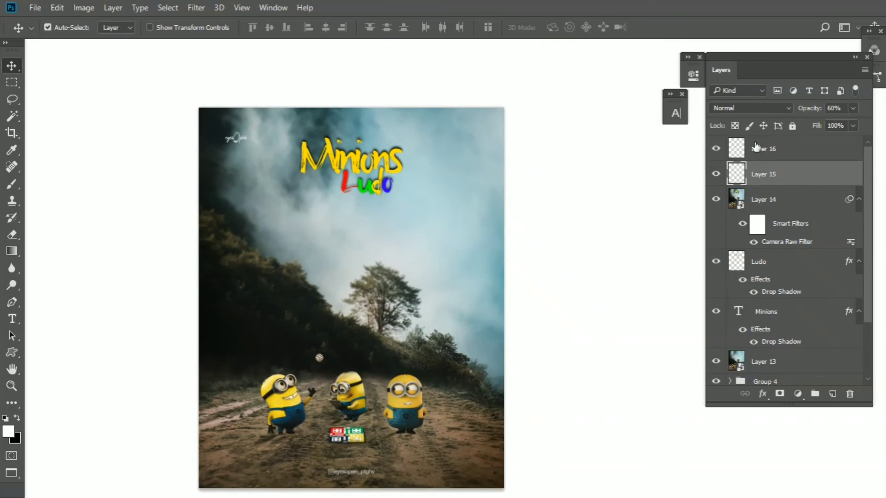
# - Stamp all visible layers into Layer 17 and convert it to a smart object
pyautogui.click(755, 147)
pyautogui.hotkey('ctrl', 'alt', 'shift', 'e')
pyautogui.rightClick(773, 152)
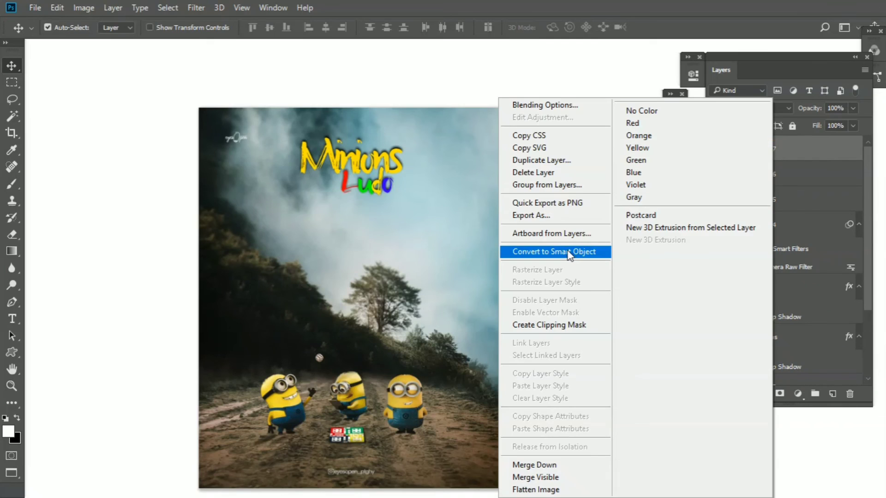
pyautogui.click(545, 194)
pyautogui.click(48, 27)
pyautogui.click(35, 8)
pyautogui.moveTo(48, 182)
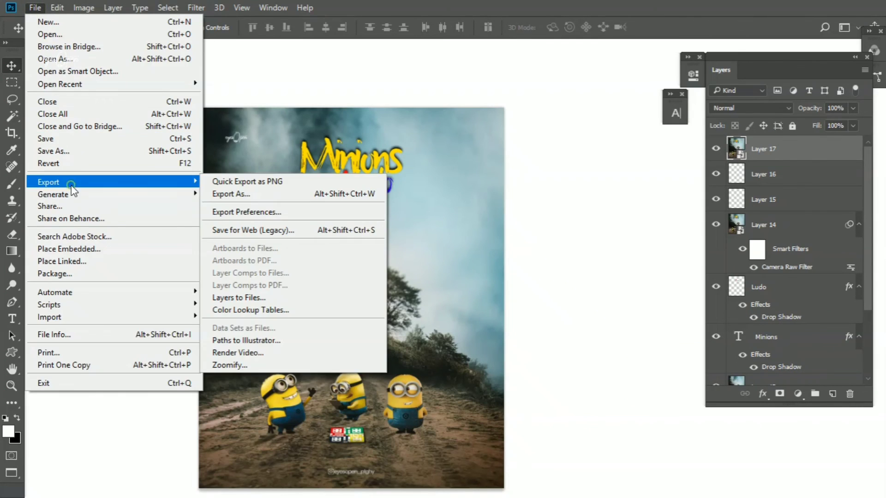
# - Export the image as a 2000 × 2500 px PNG named 063 in EDITZ 2020
pyautogui.click(251, 194)
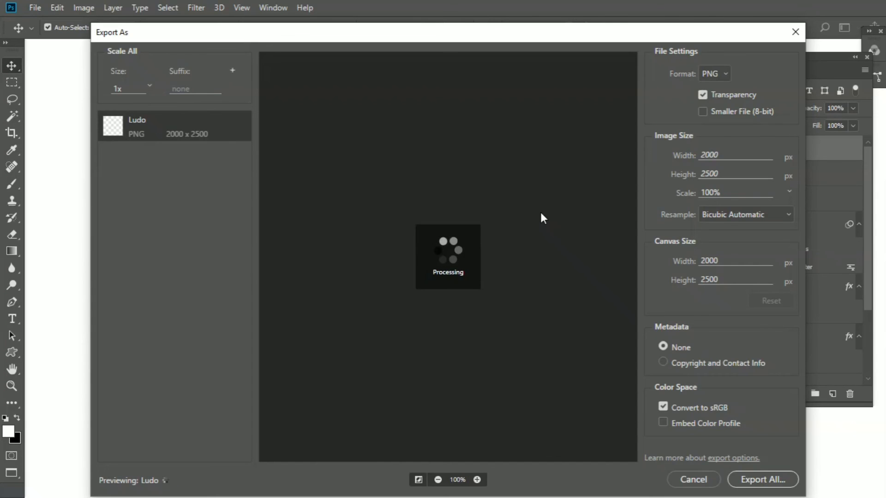
pyautogui.click(437, 479)
pyautogui.click(757, 478)
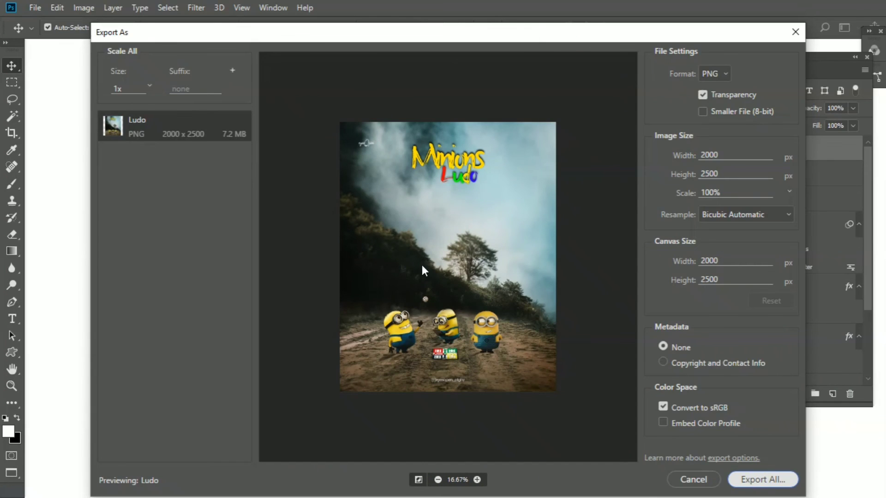
pyautogui.scroll(-10, 323, 162)
pyautogui.scroll(-3, 359, 216)
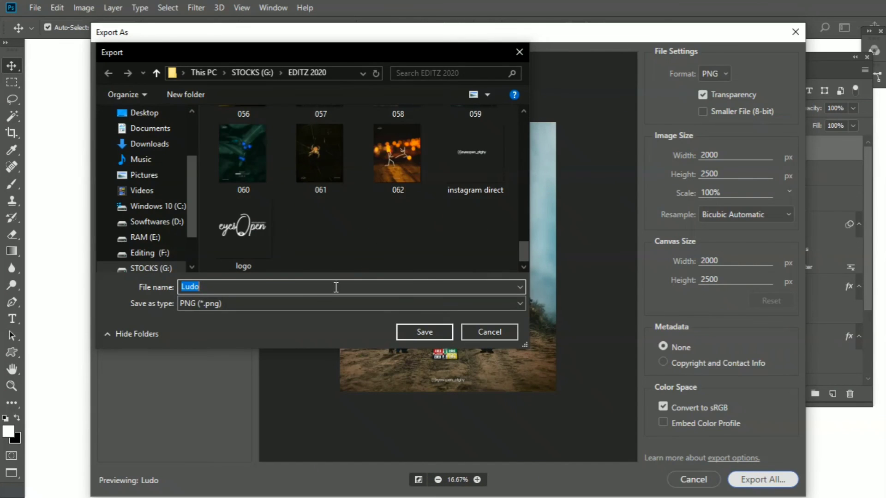
pyautogui.write('063')
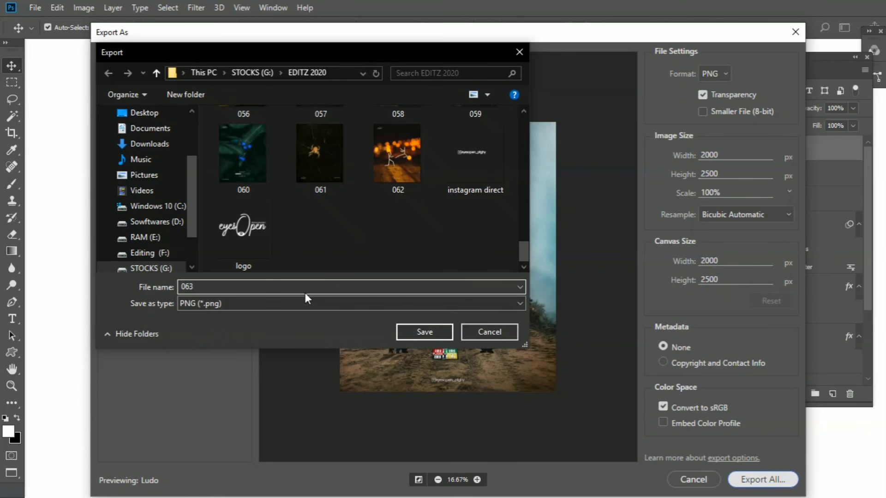